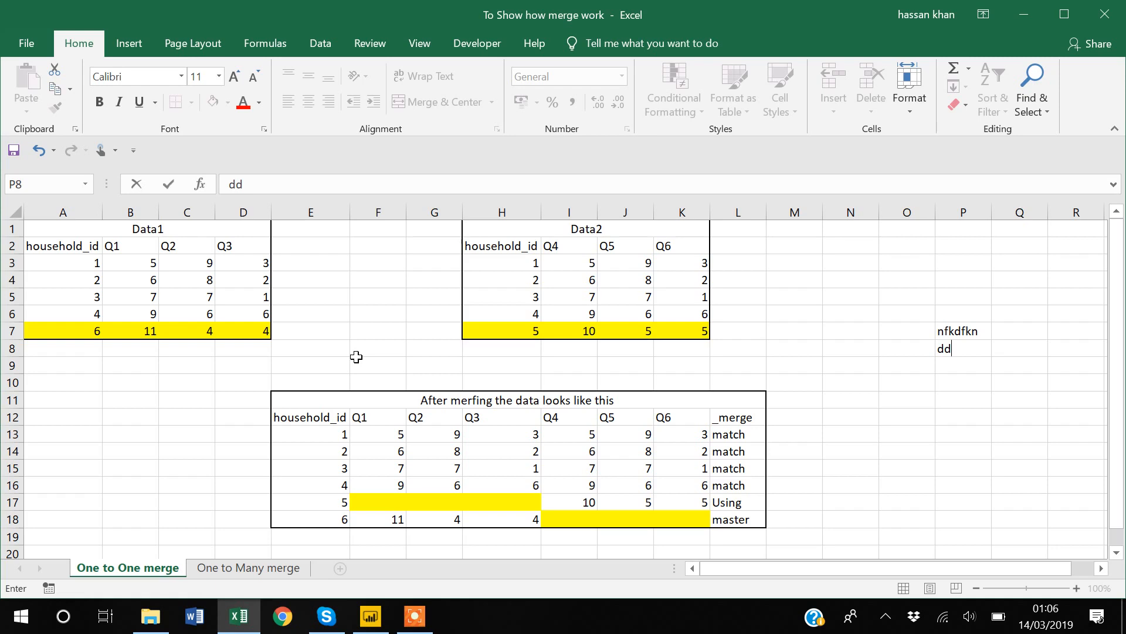
Step: Highlight the whole Data1 table, from the household_id header through the last Q3 value
click(44, 250)
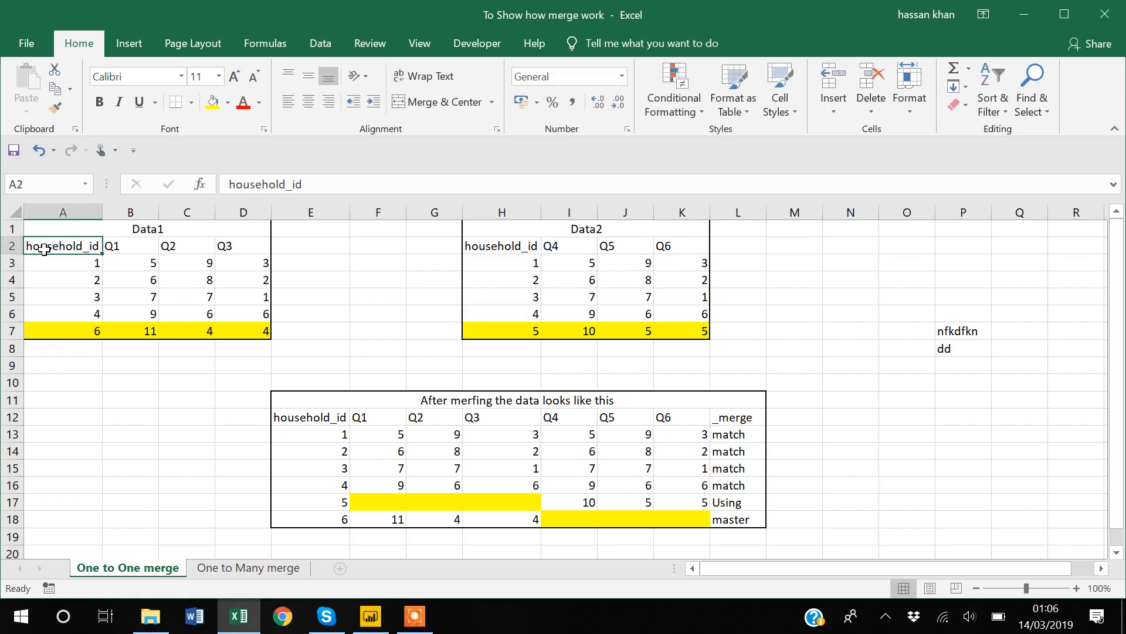
key(shift+Right)
key(shift+Right)
key(shift+Right)
key(shift+Down)
key(shift+Down)
key(shift+Down)
key(shift+Down)
key(shift+Down)
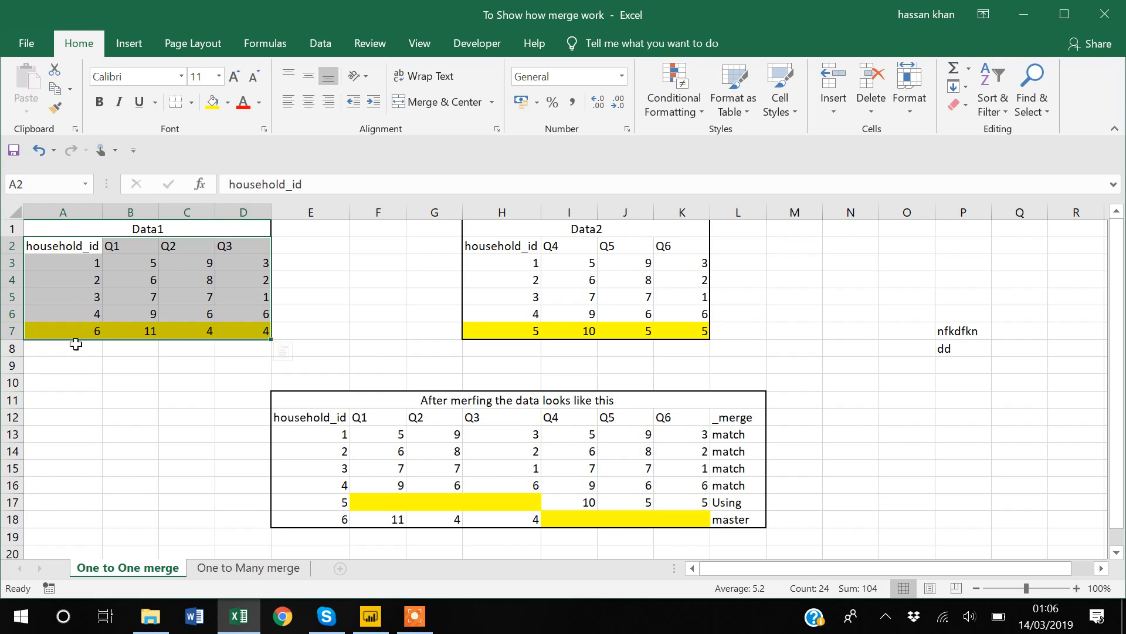
Step: Highlight the Q4, Q5 and Q6 headers of the Data2 table
click(557, 249)
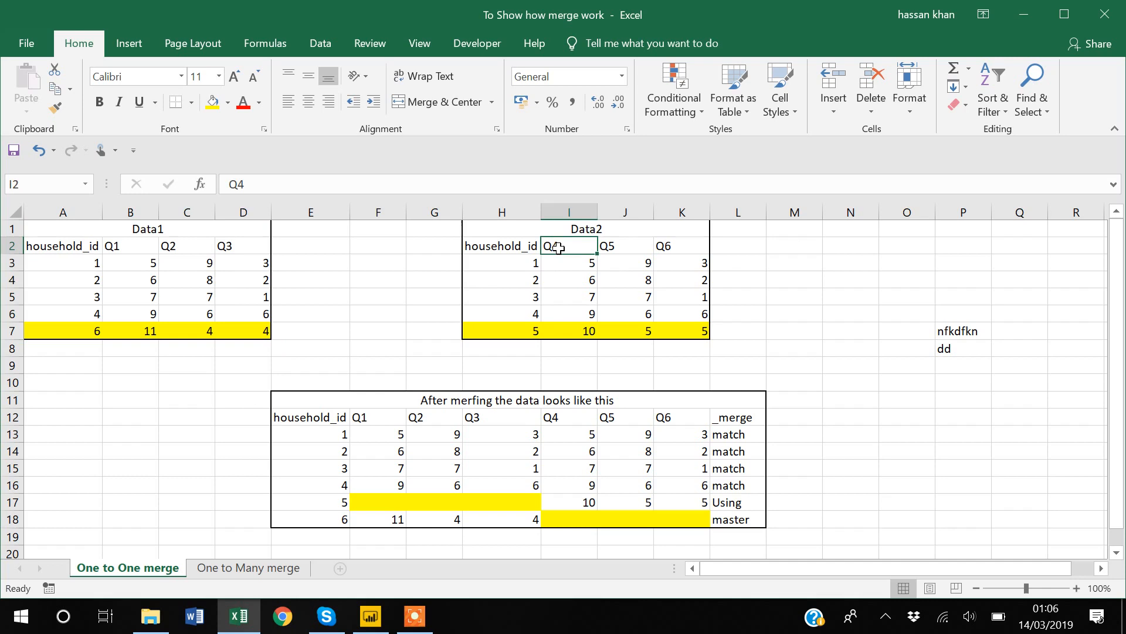
key(shift+Right)
key(shift+Right)
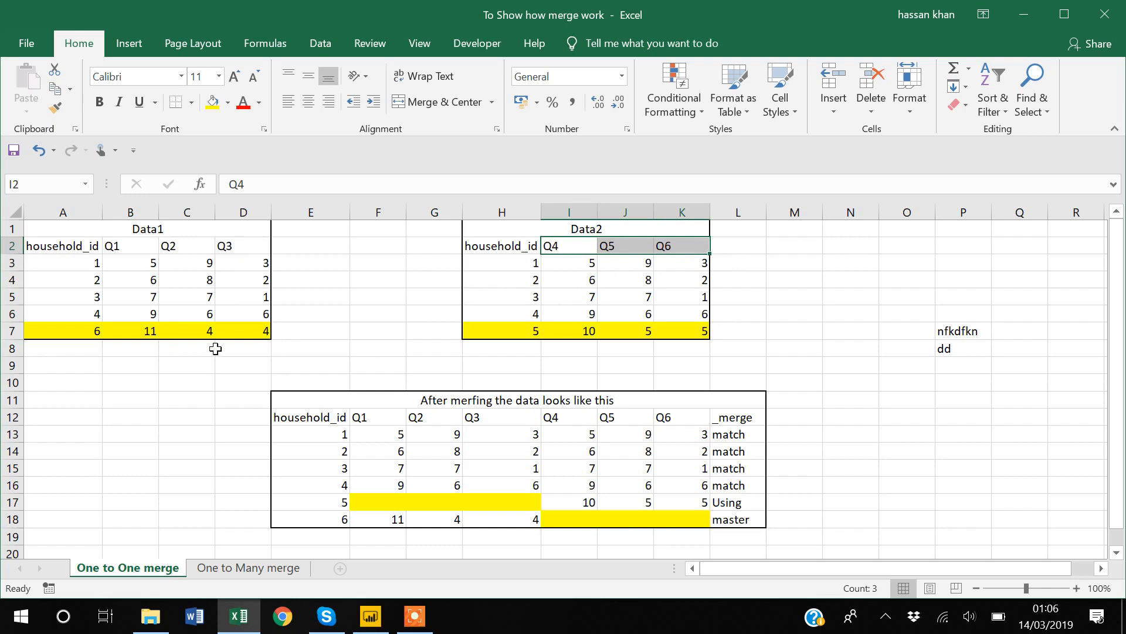
Step: Highlight household IDs 1 to 4 in the Data1 table
click(82, 267)
key(shift+Down)
key(shift+Down)
key(shift+Down)
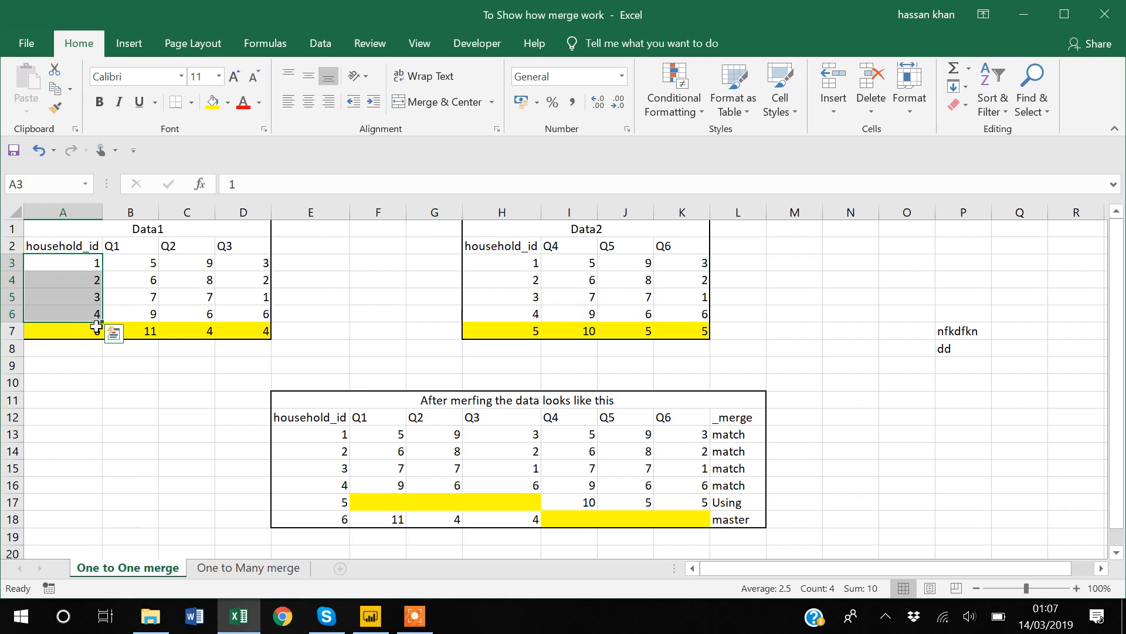
Step: Change the Data1 table's heading to Data1(master)
click(189, 227)
click(274, 183)
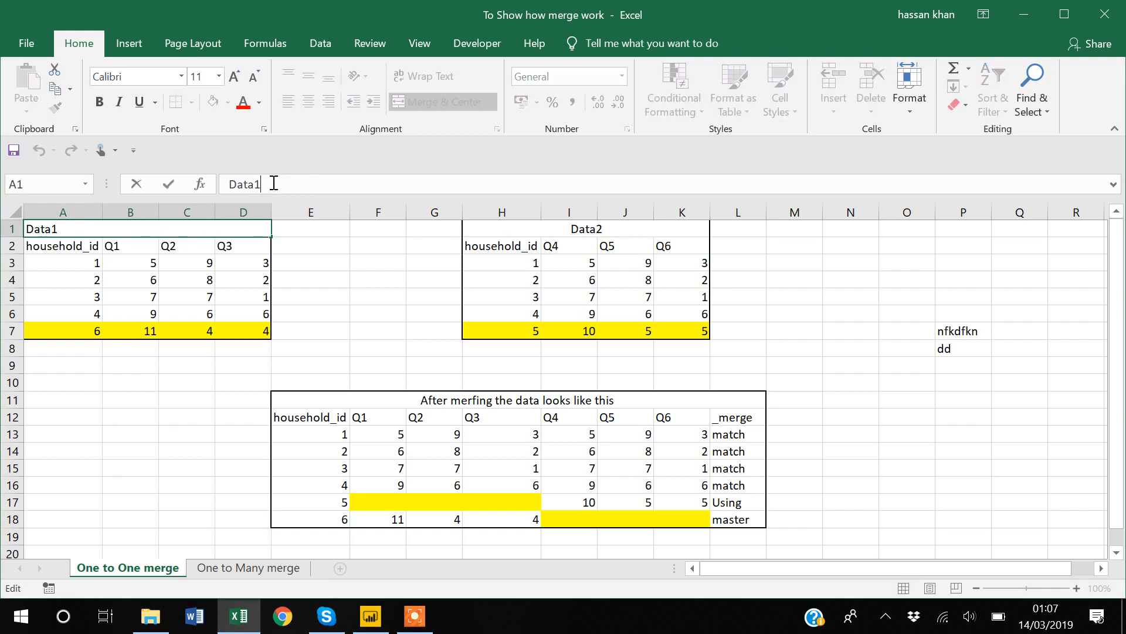
text(())
text(master)
key(Return)
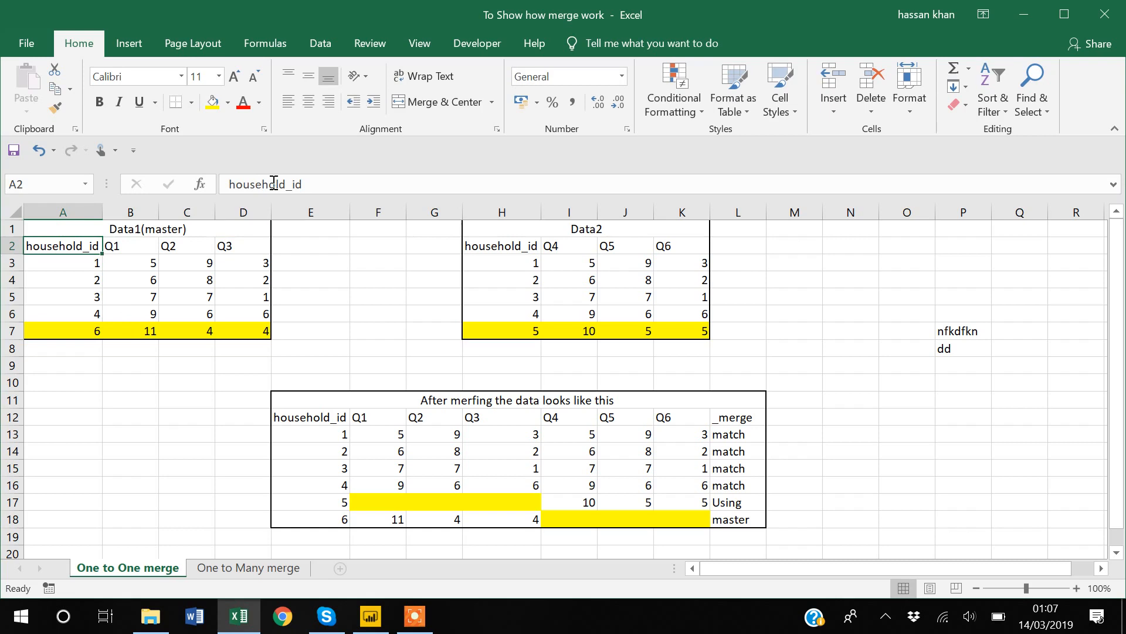
Step: Change the Data2 table's heading to Data2(using)
click(589, 233)
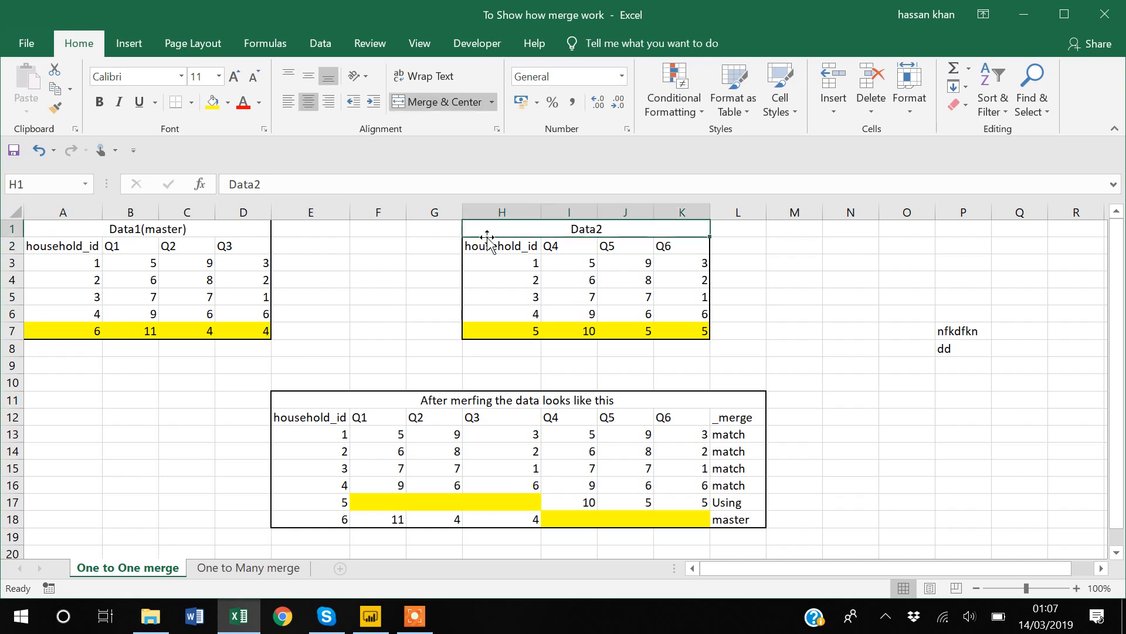
click(292, 182)
text(())
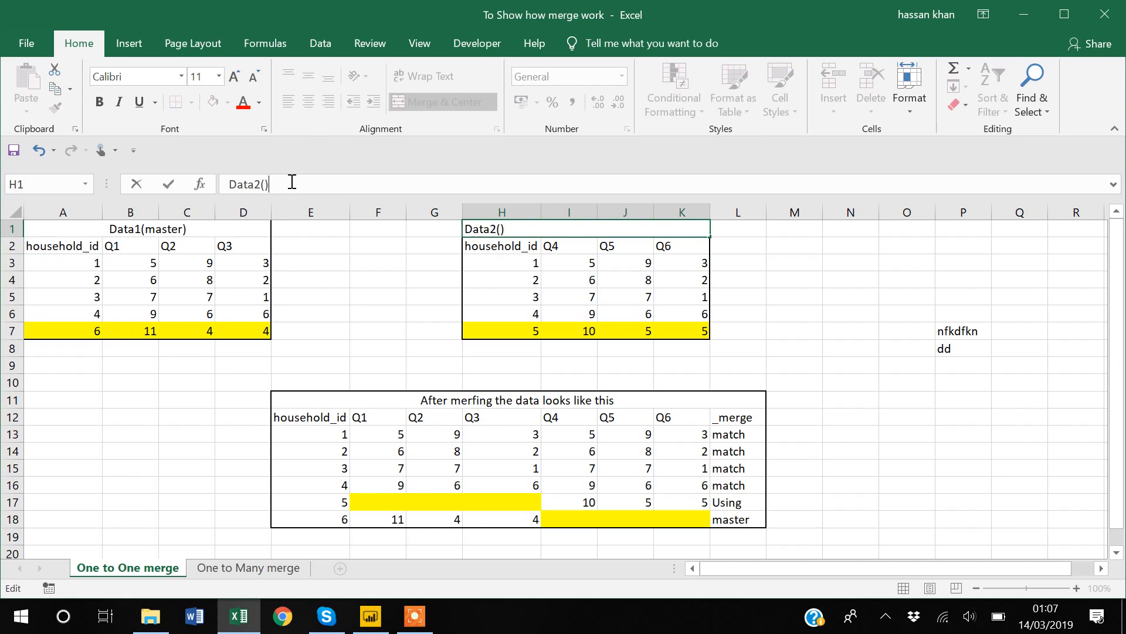
key(Left)
text(using)
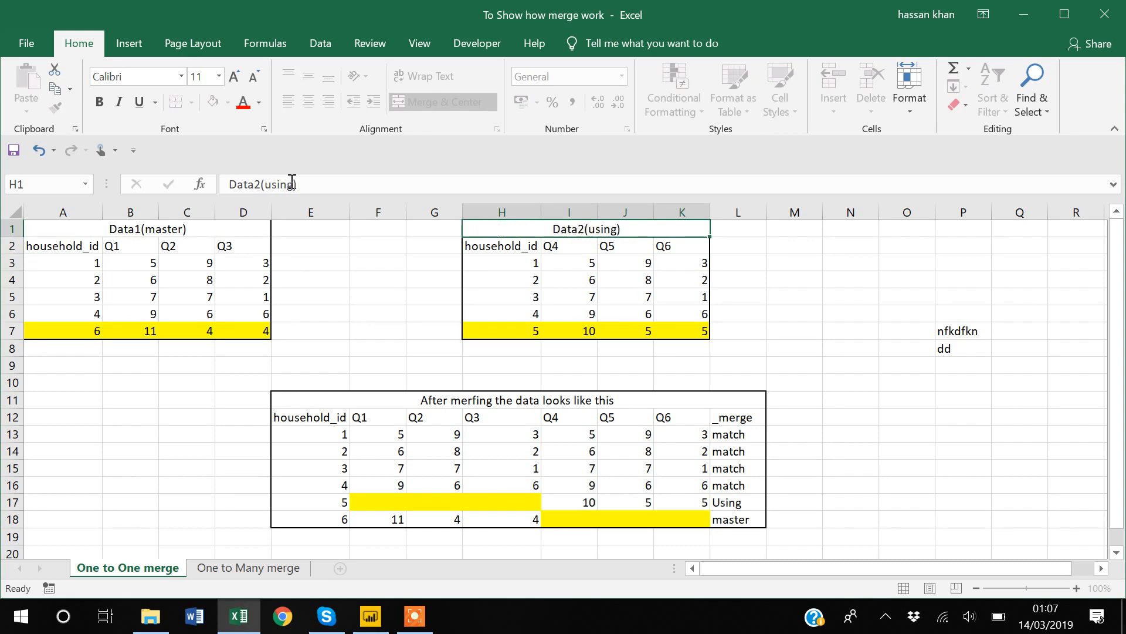
key(Return)
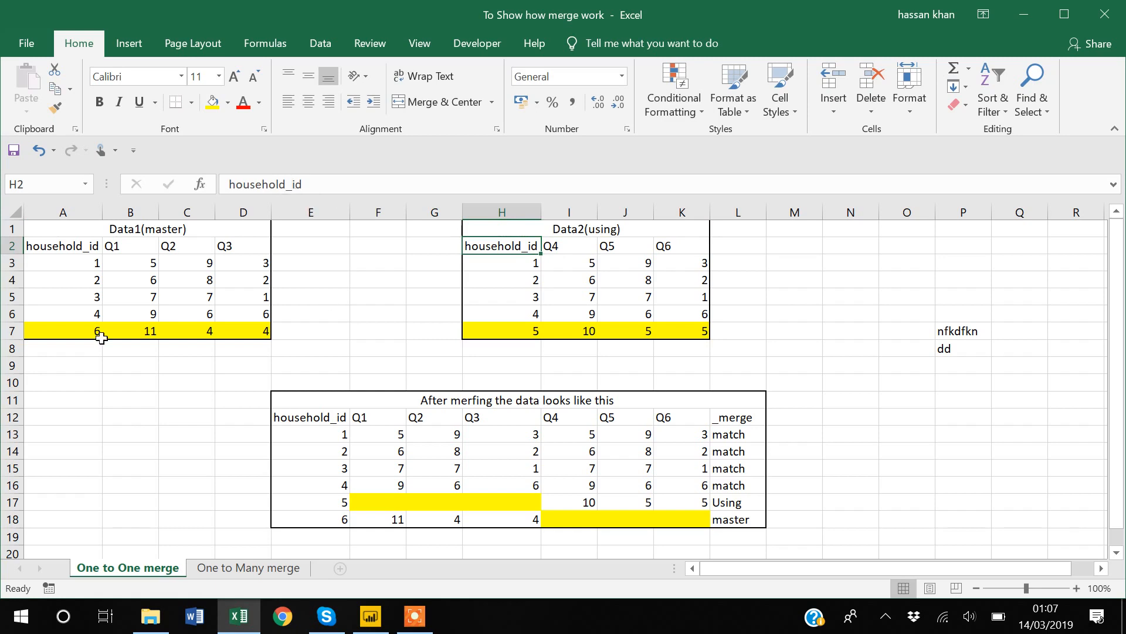
Step: Examine household IDs 1 and 6 in the master table, and IDs 5 and 6 in the merged table
click(77, 264)
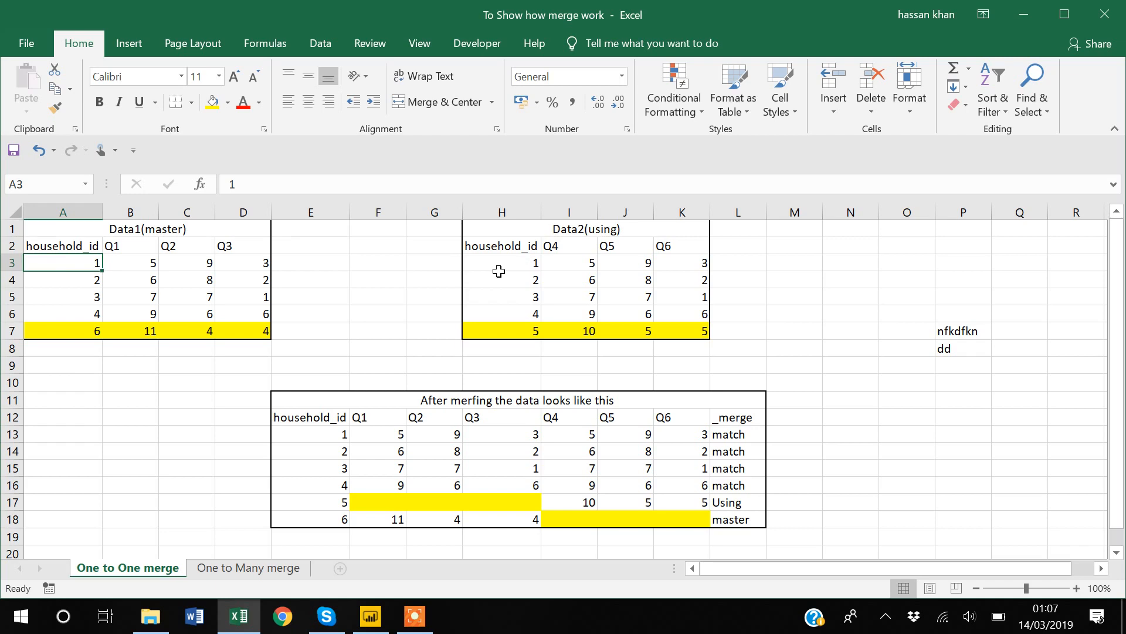
click(88, 331)
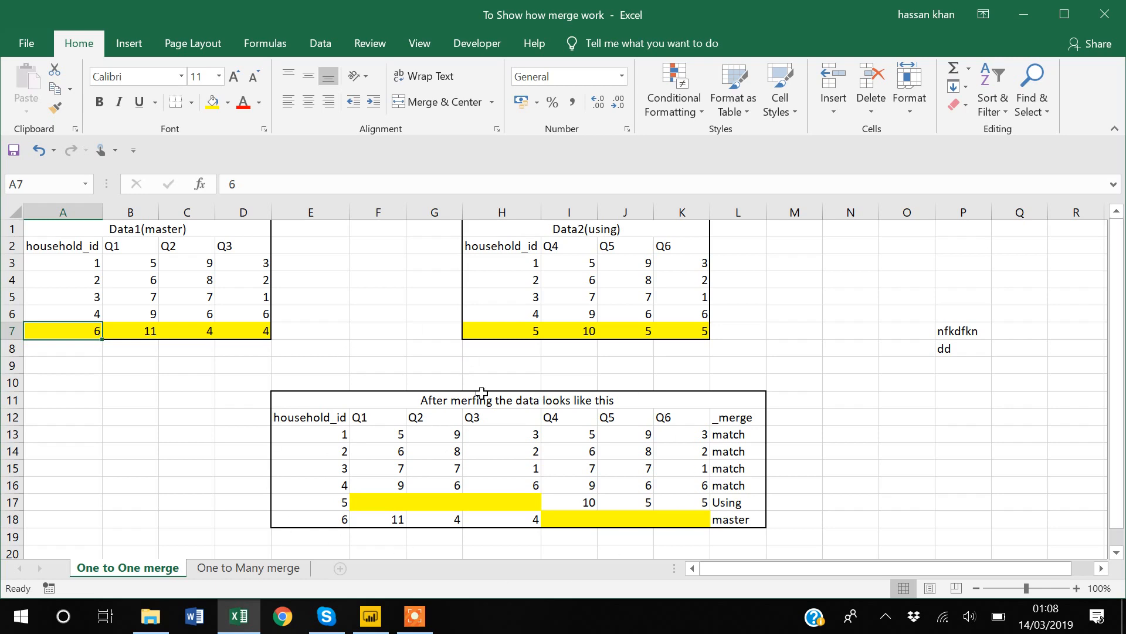
click(334, 504)
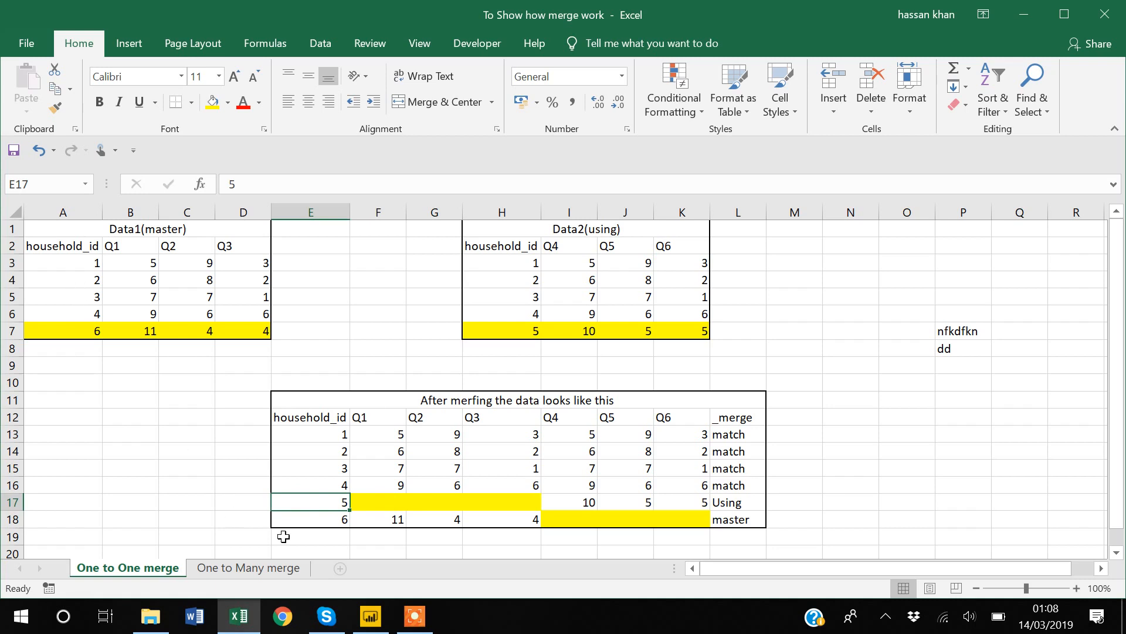
click(325, 520)
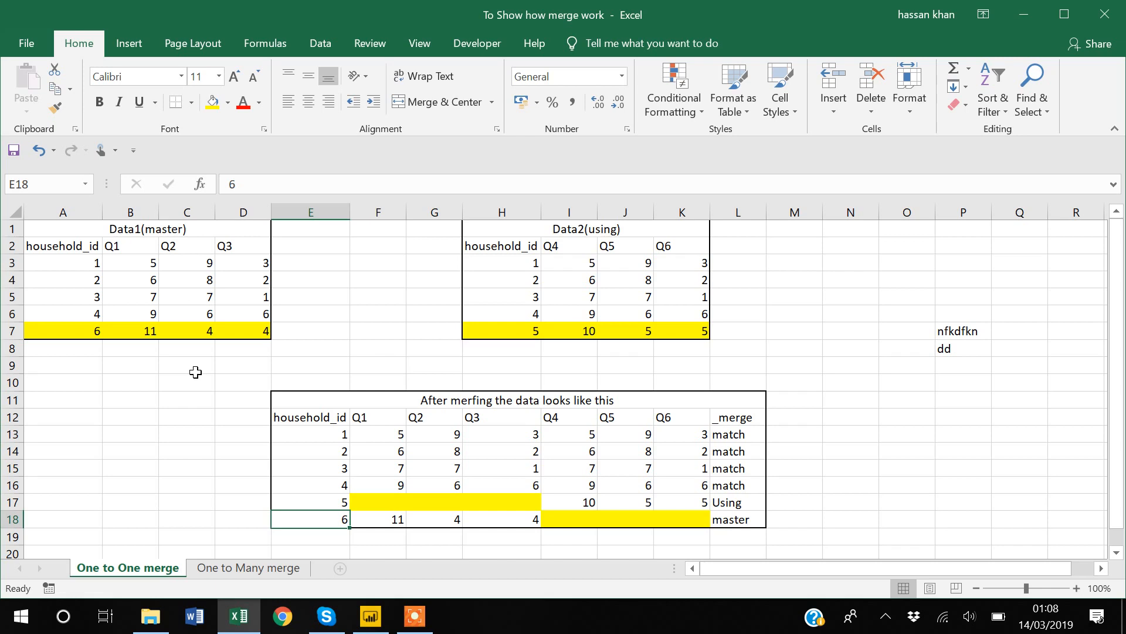
Step: Switch to File Explorer and select the master and Using CSV files in the Merge folder
click(150, 624)
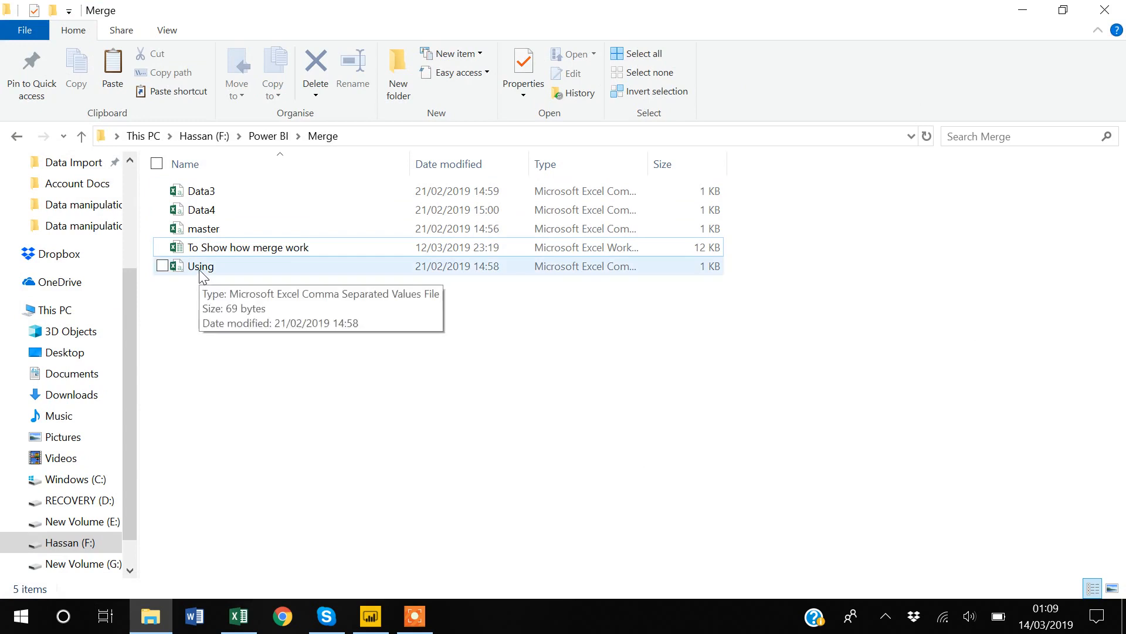
click(216, 230)
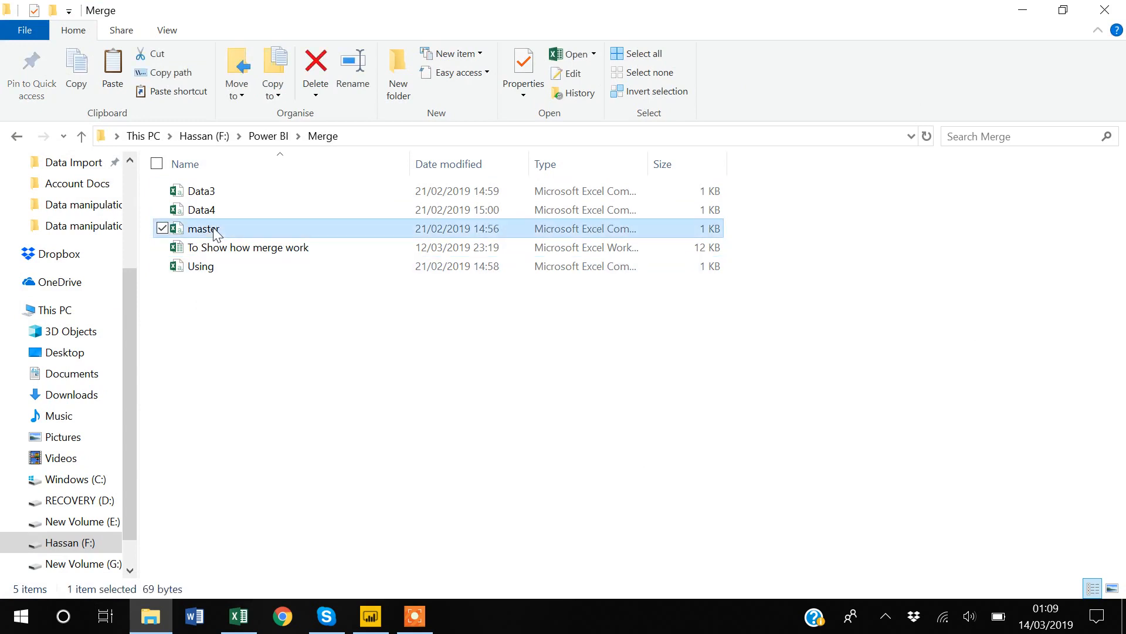
ctrl+click(205, 271)
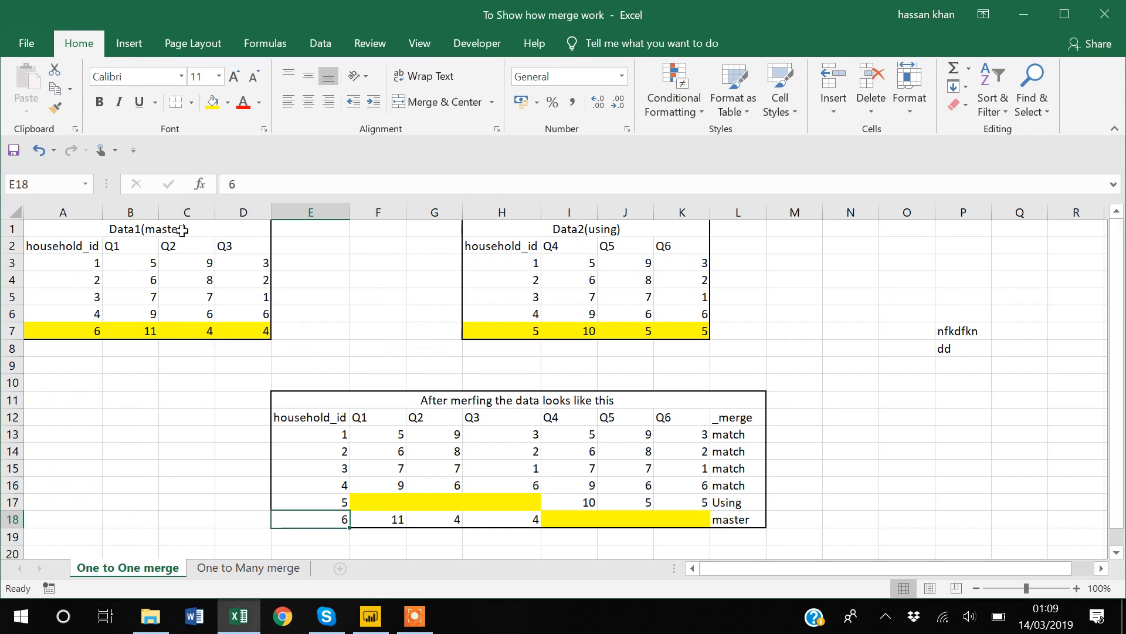
Step: In Excel, highlight the full Data1(master) table including its headers
click(60, 247)
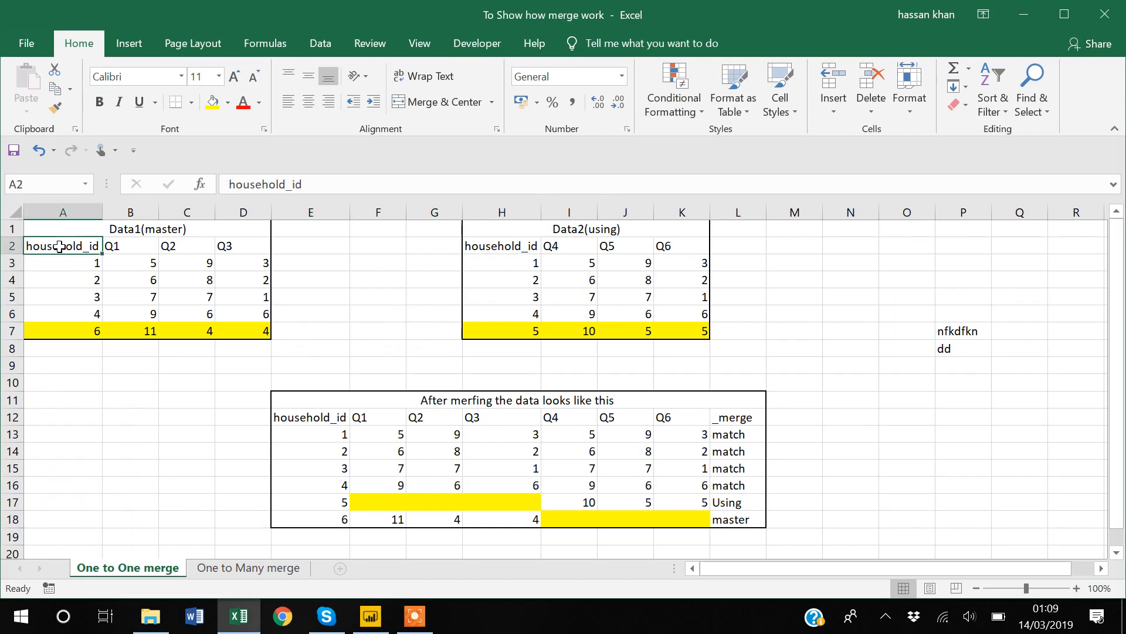
key(shift+Right)
key(shift+Right)
key(shift+Right)
key(shift+Down)
key(shift+Down)
key(shift+Down)
key(shift+Down)
key(shift+Down)
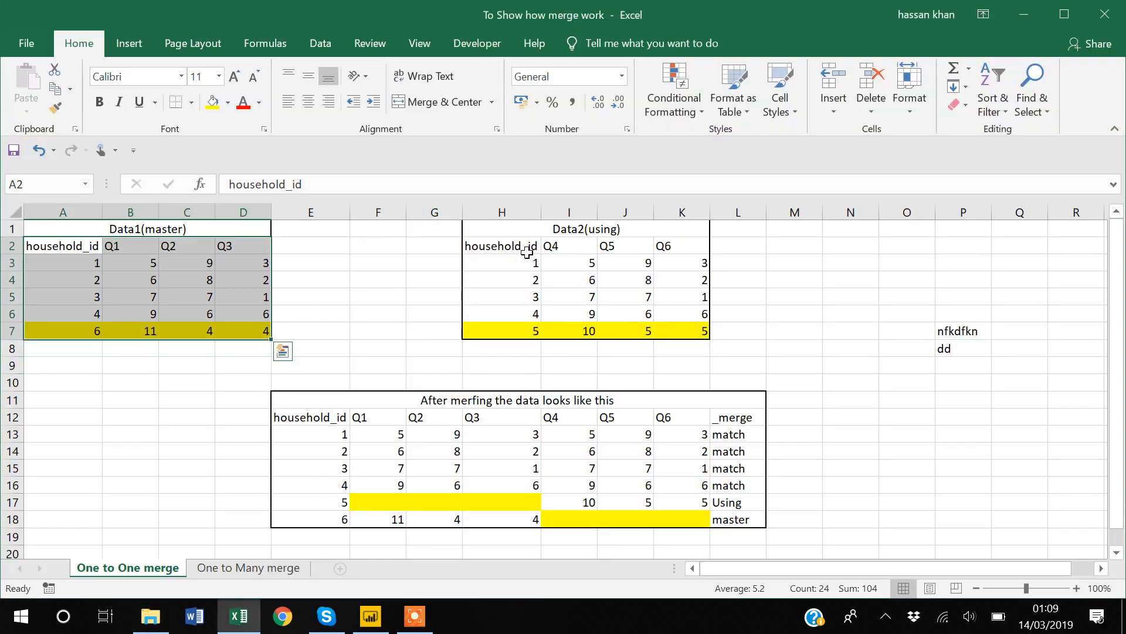
Step: Highlight the full Data2(using) table including its headers
click(512, 246)
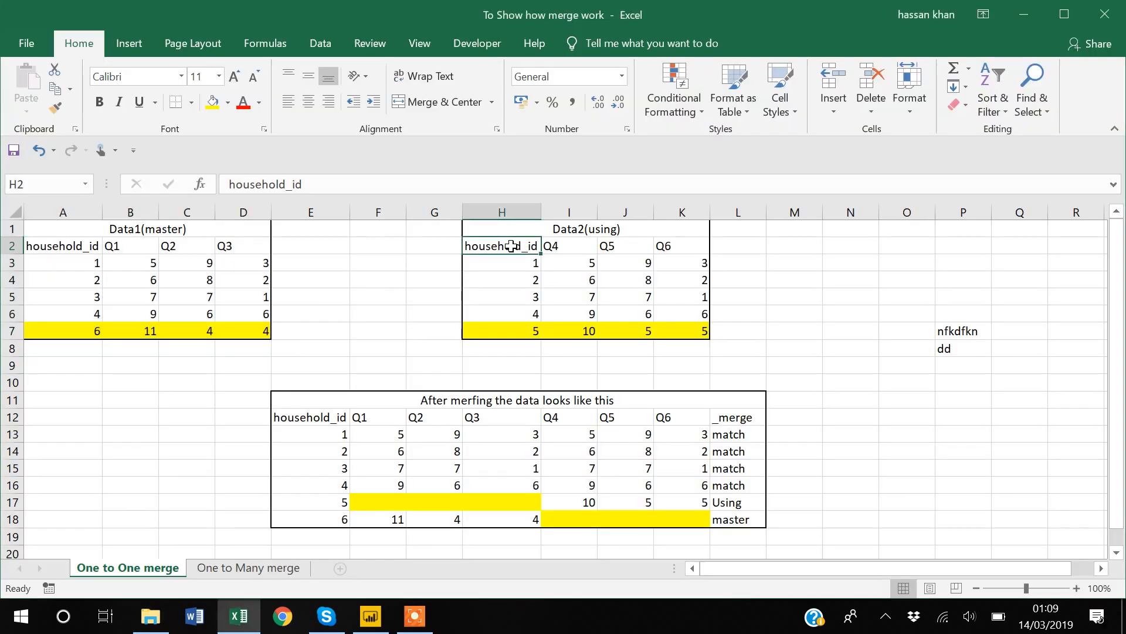
key(shift+Right)
key(shift+Right)
key(shift+Right)
key(shift+Down)
key(shift+Down)
key(shift+Down)
key(shift+Down)
key(shift+Down)
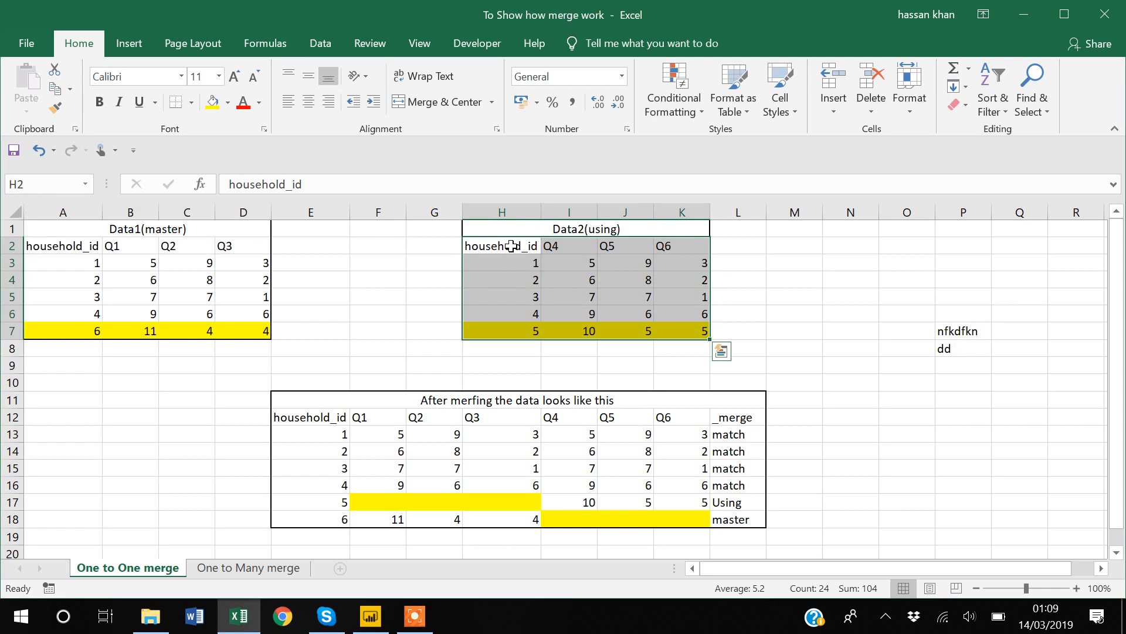
Step: Switch to Power BI Desktop, load master.csv from the Merge folder as Text/CSV data, and collapse its field list
click(370, 616)
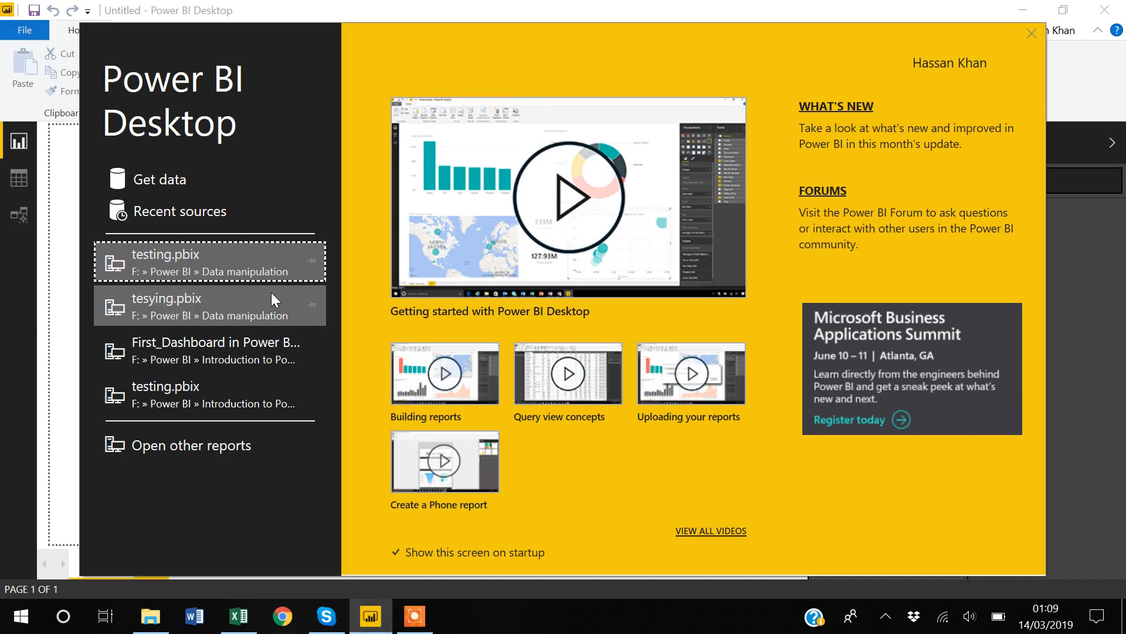
click(167, 182)
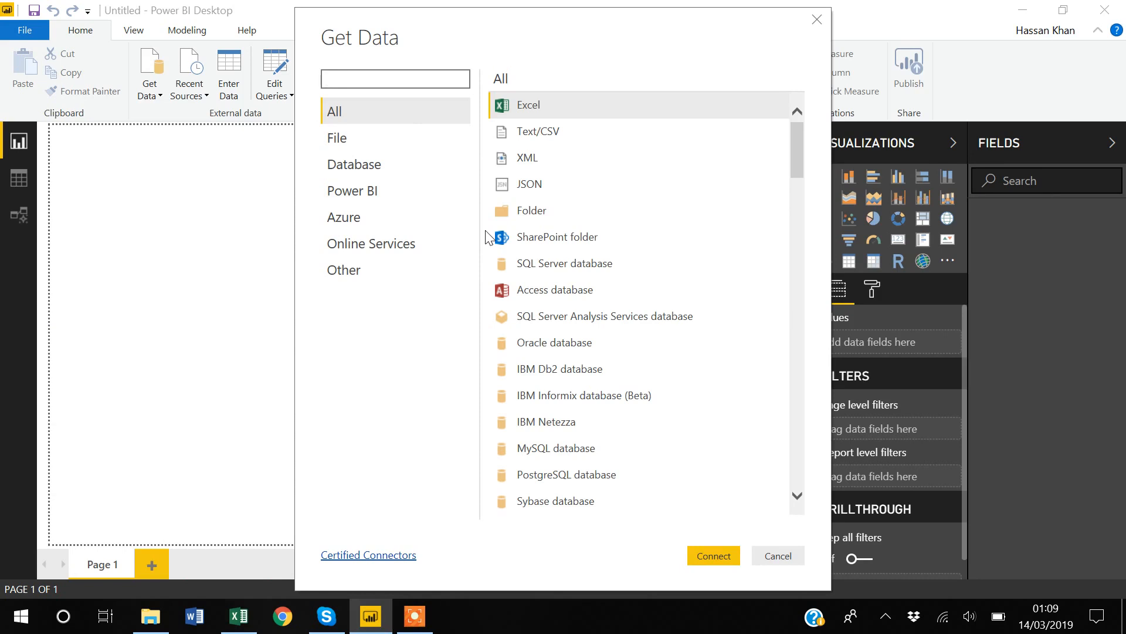
click(554, 139)
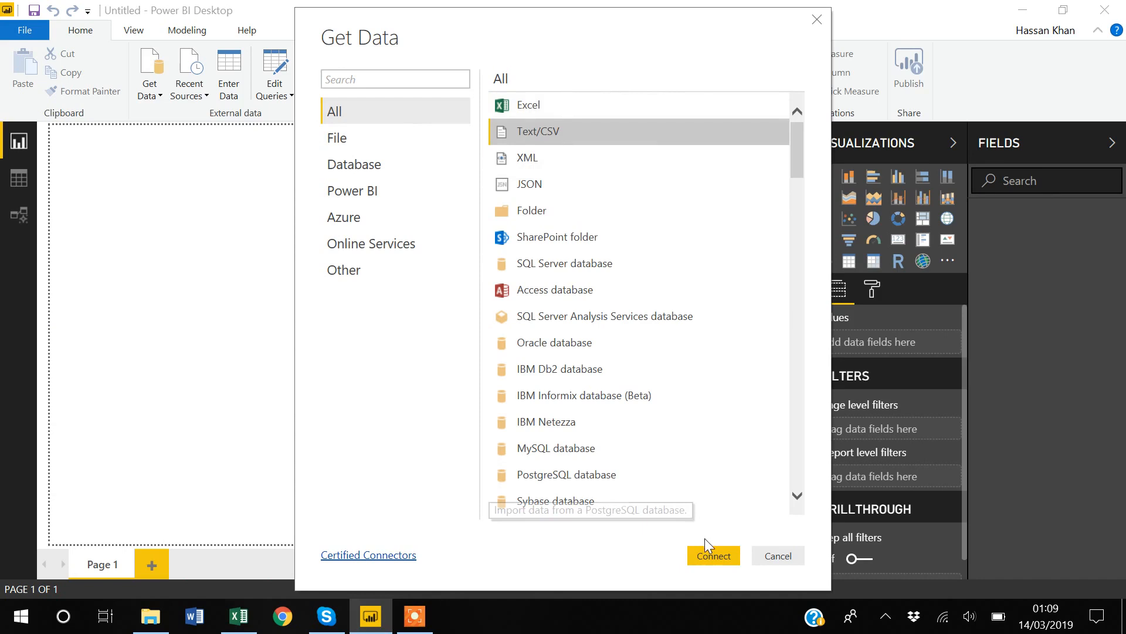
click(711, 552)
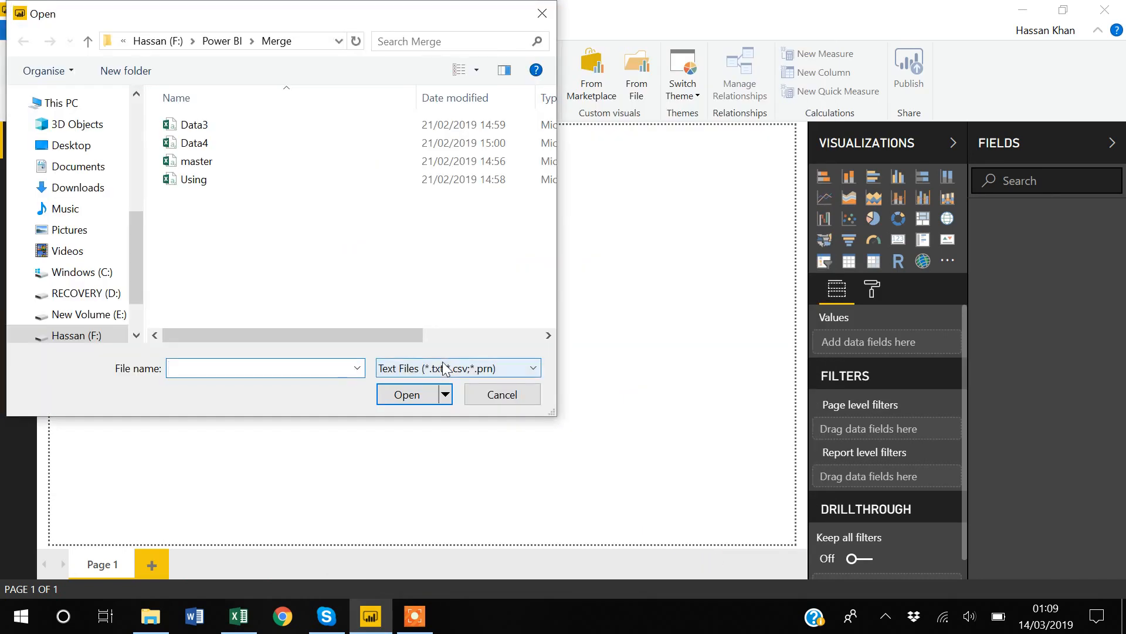
click(198, 166)
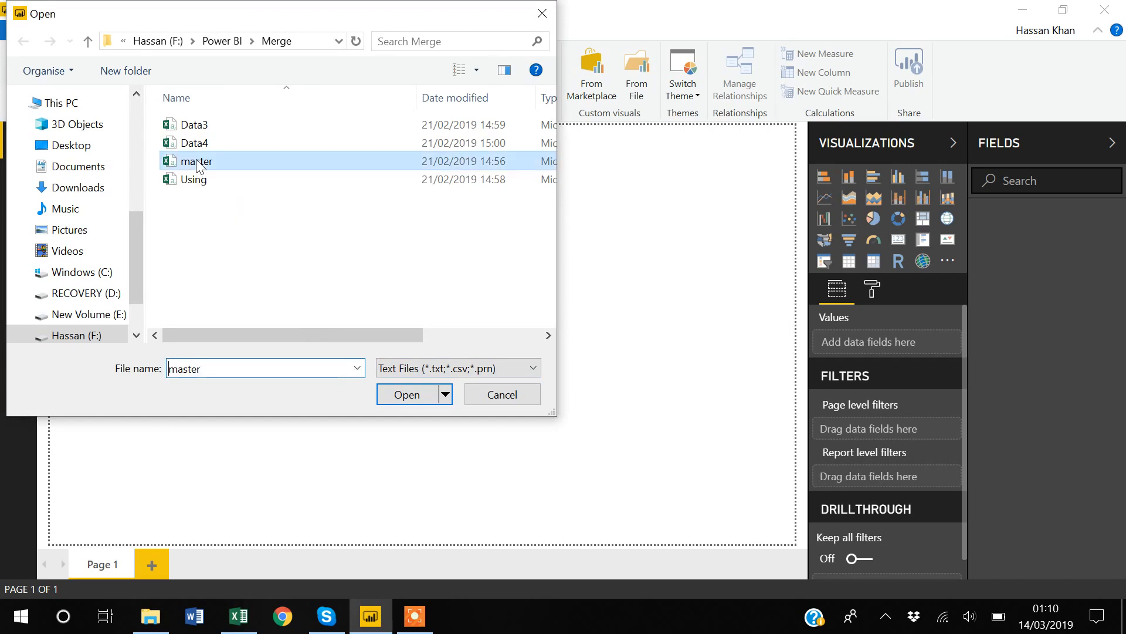
click(416, 397)
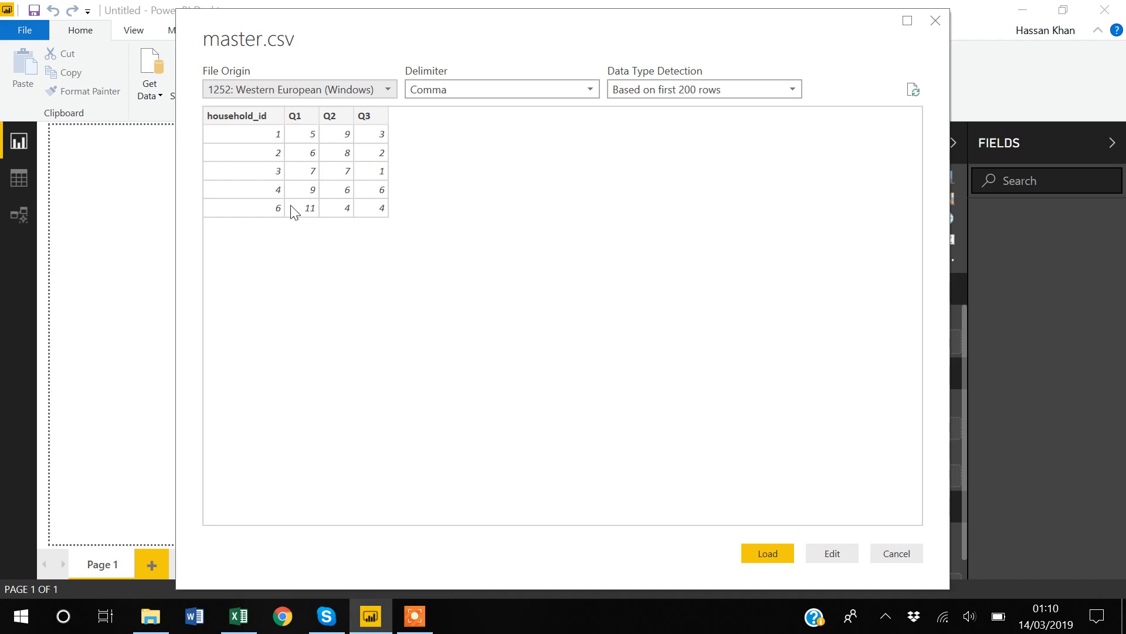
click(773, 553)
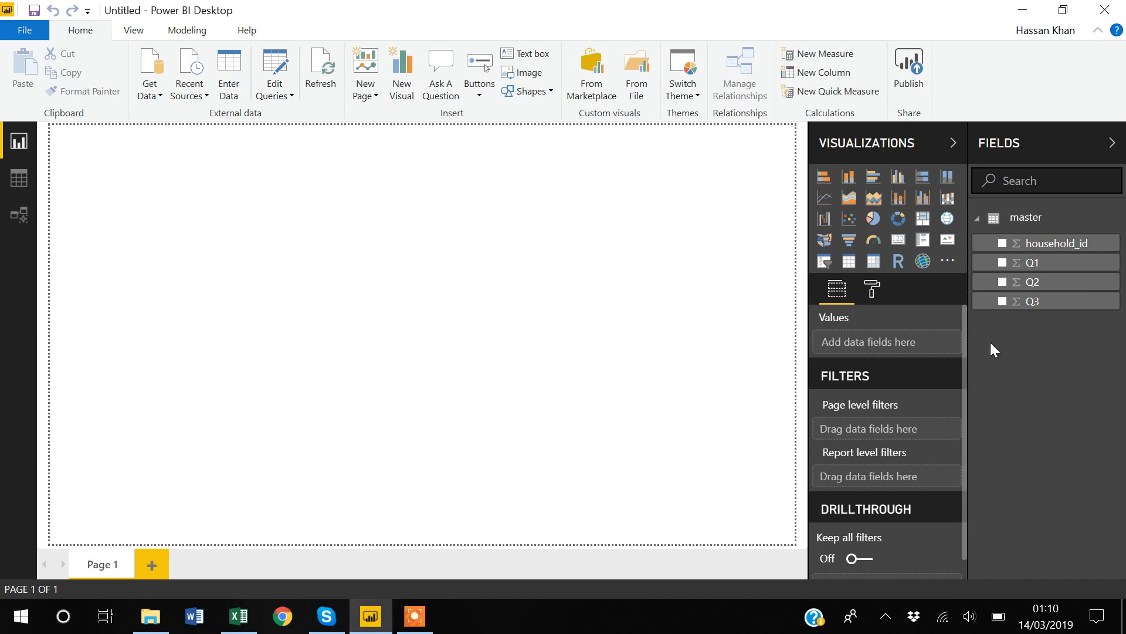
click(975, 219)
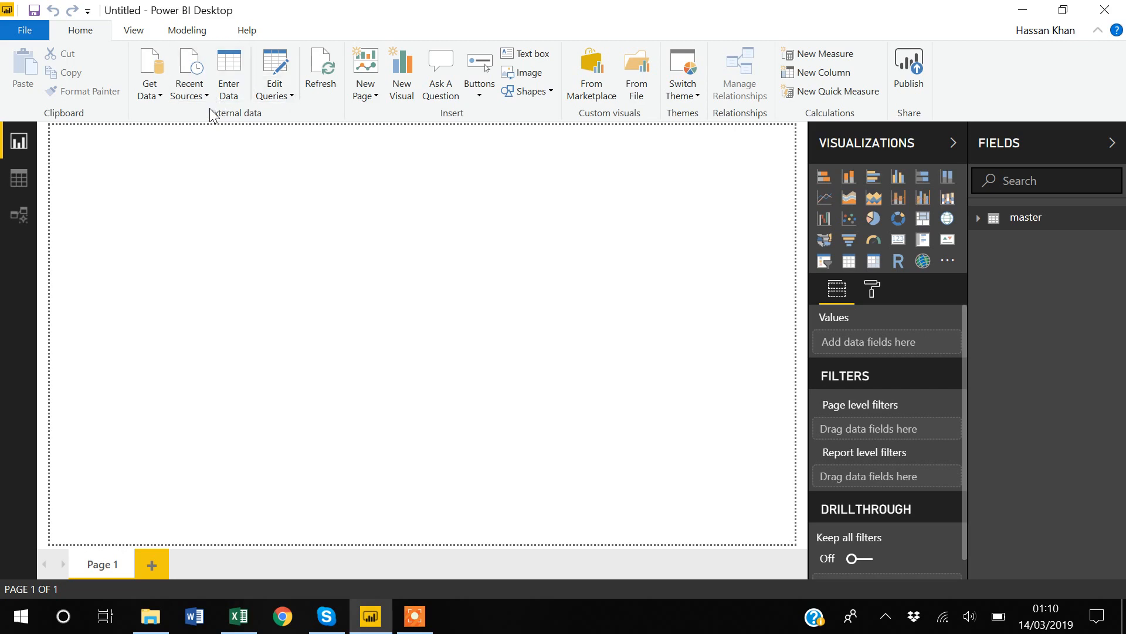
Step: Load Using.csv from the Merge folder as Text/CSV data, checking its preview against the Data2(using) table in Excel
click(153, 97)
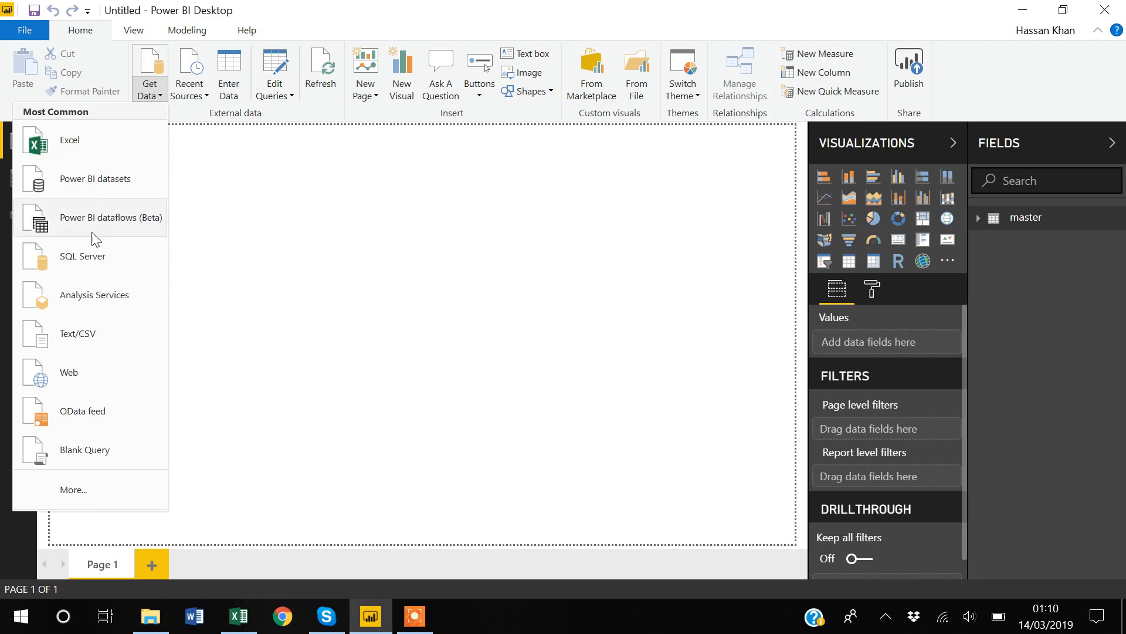
click(95, 347)
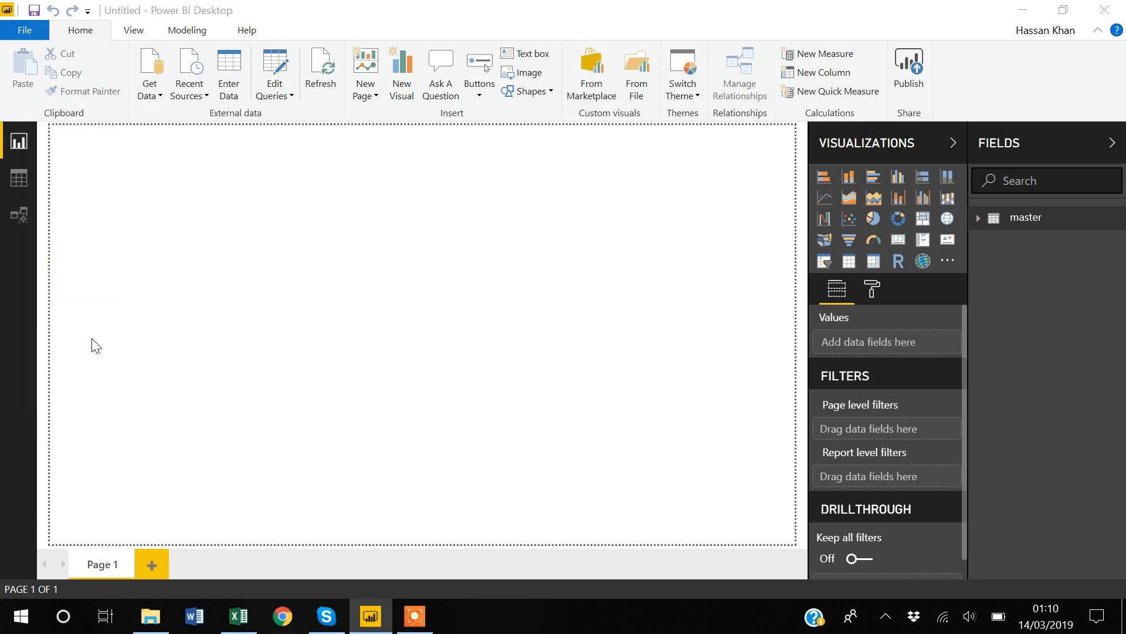
click(195, 186)
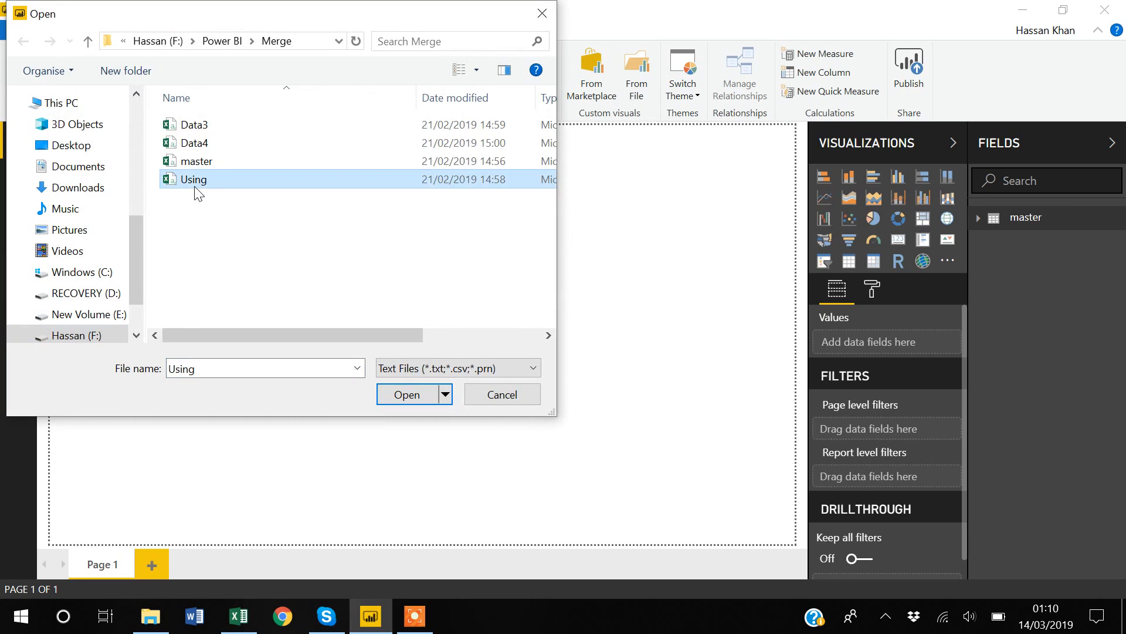
click(410, 400)
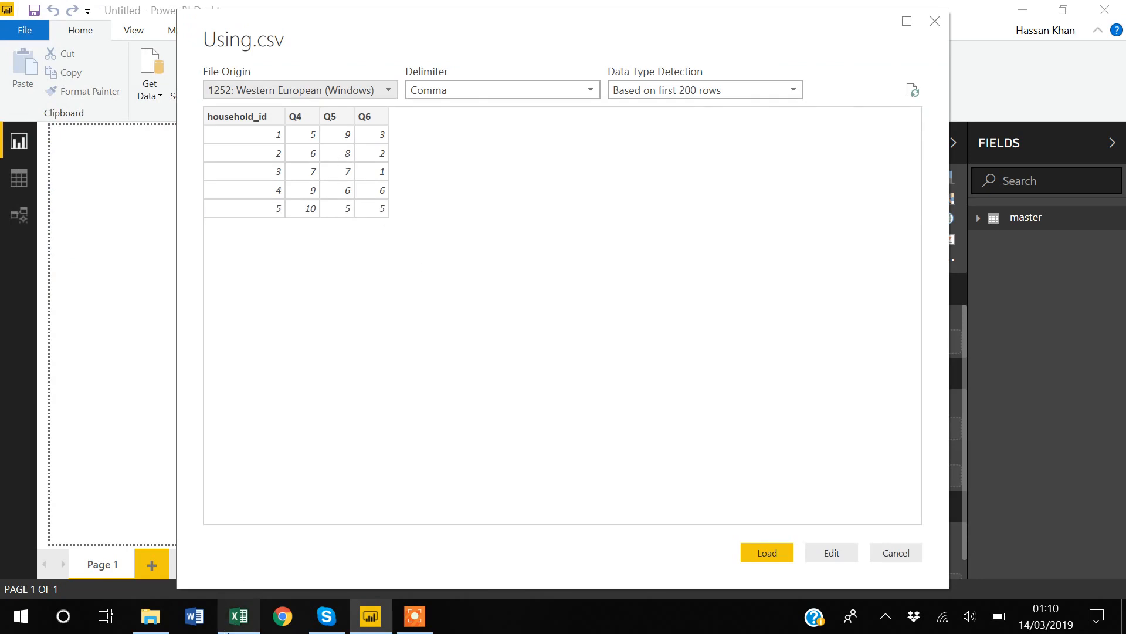
click(239, 616)
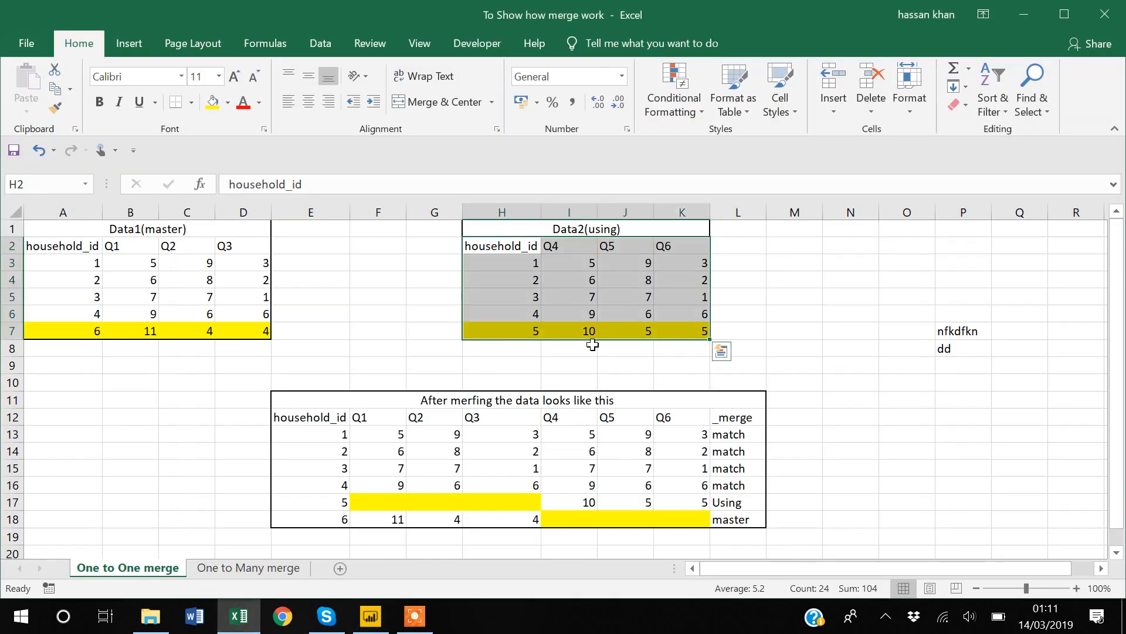
key(alt+Tab)
click(760, 551)
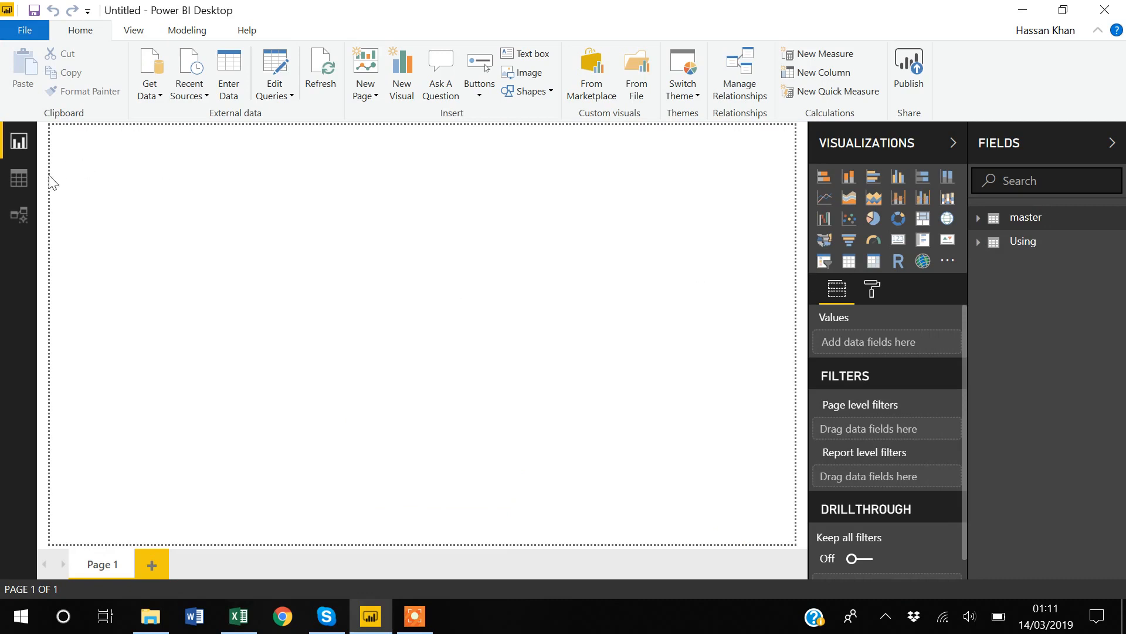
Step: Examine the loaded rows and fields of the Using and master tables, and the relationship between them in the model
click(19, 183)
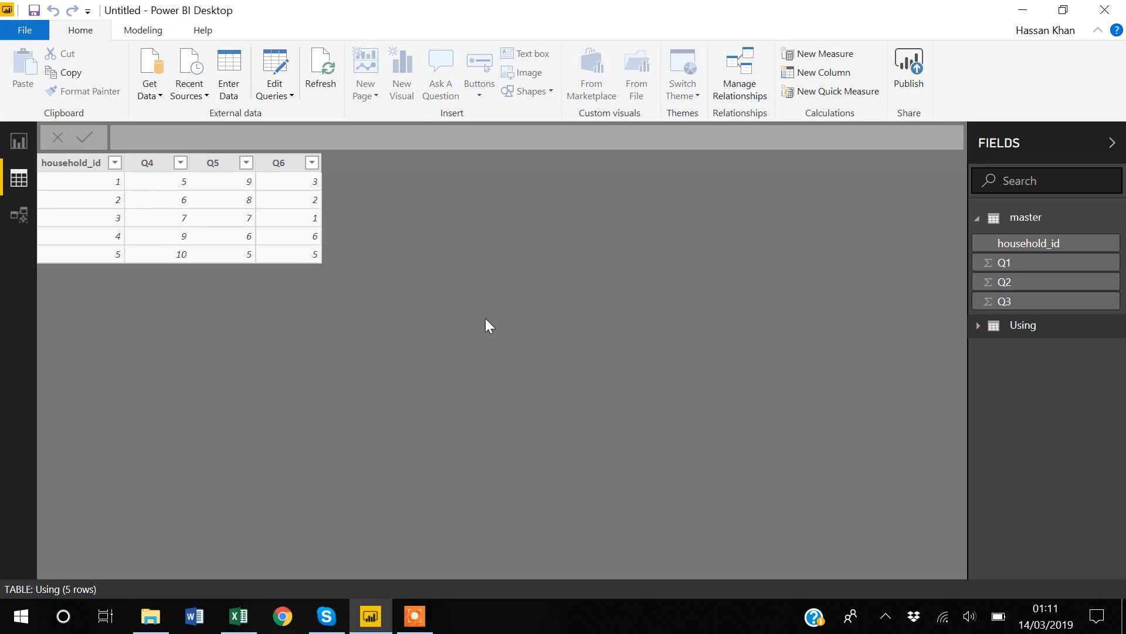
click(978, 332)
click(977, 218)
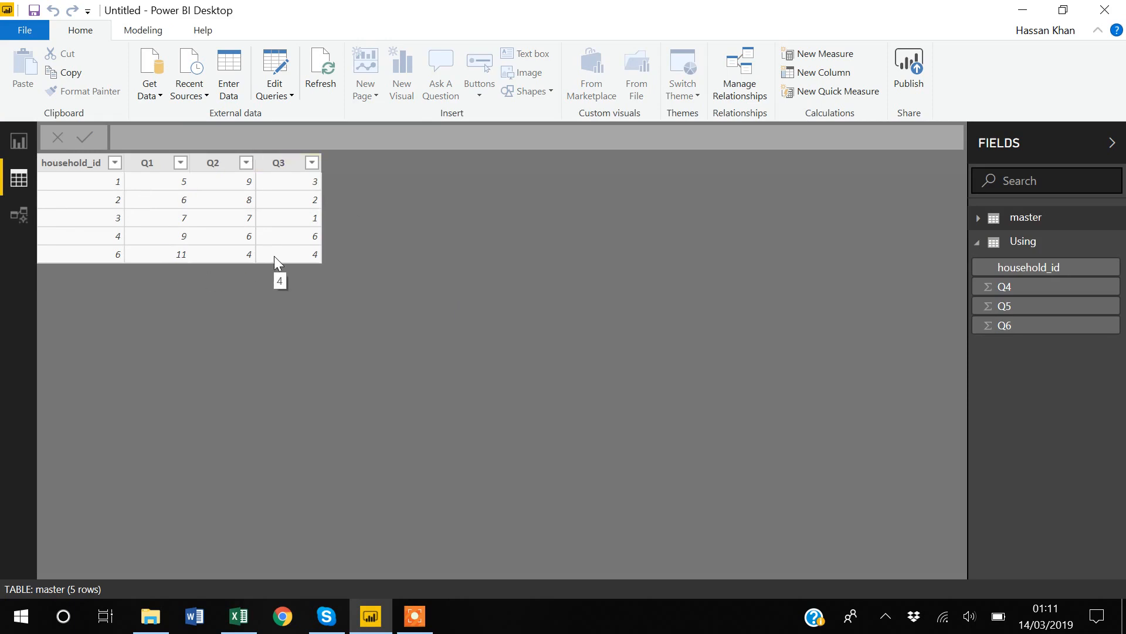
click(24, 216)
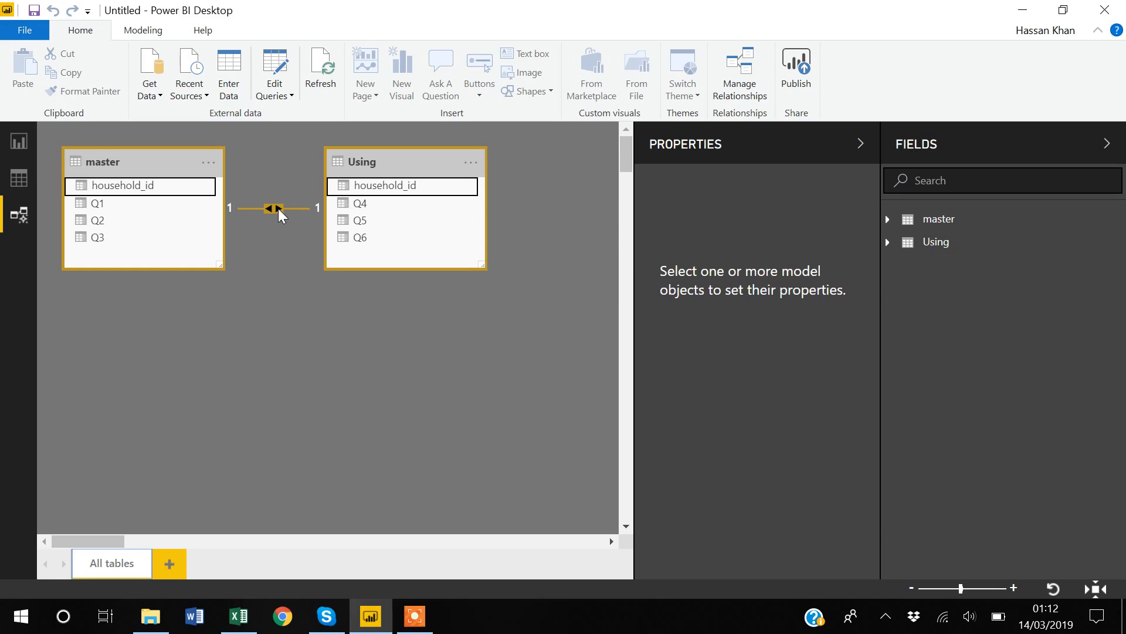
Step: Open the queries for editing in Power Query Editor and duplicate the master query
click(270, 97)
click(227, 114)
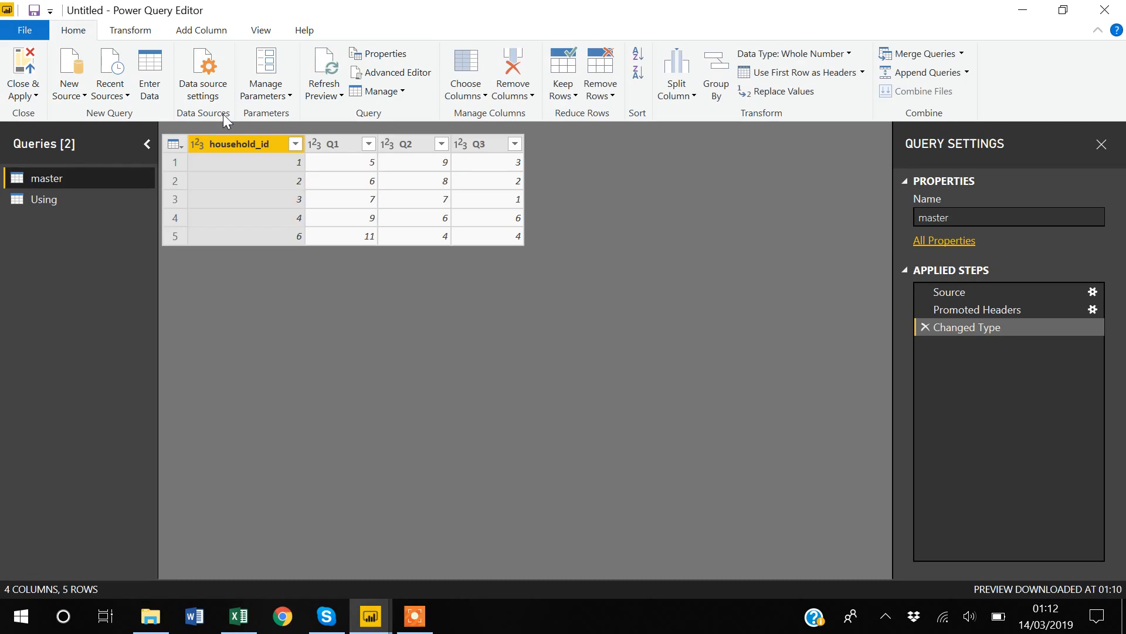
right_click(45, 178)
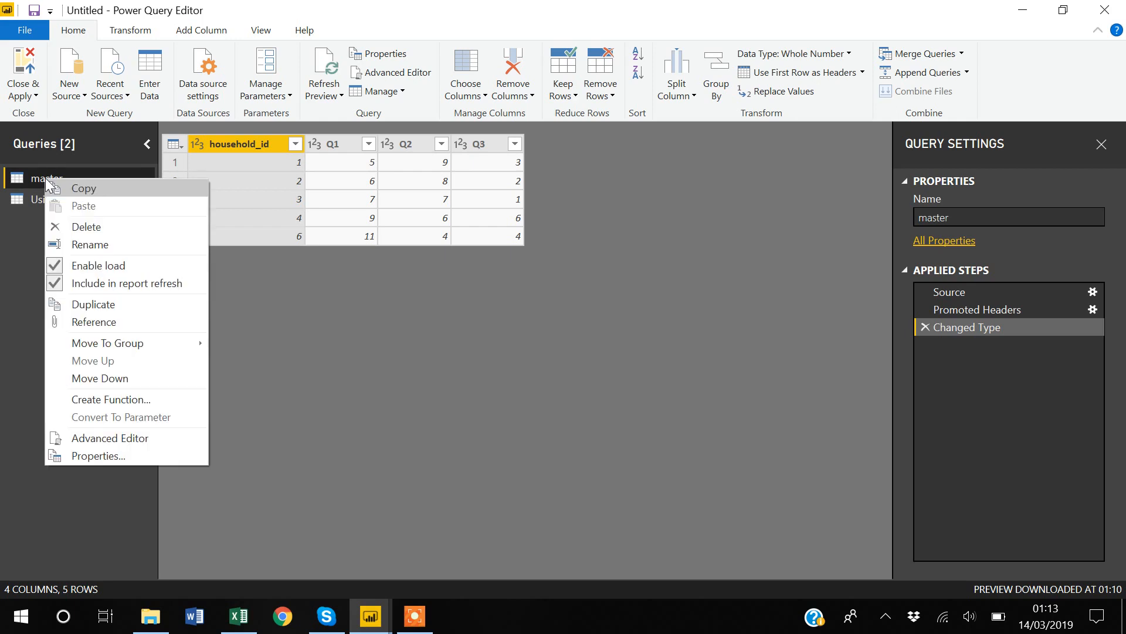
click(104, 304)
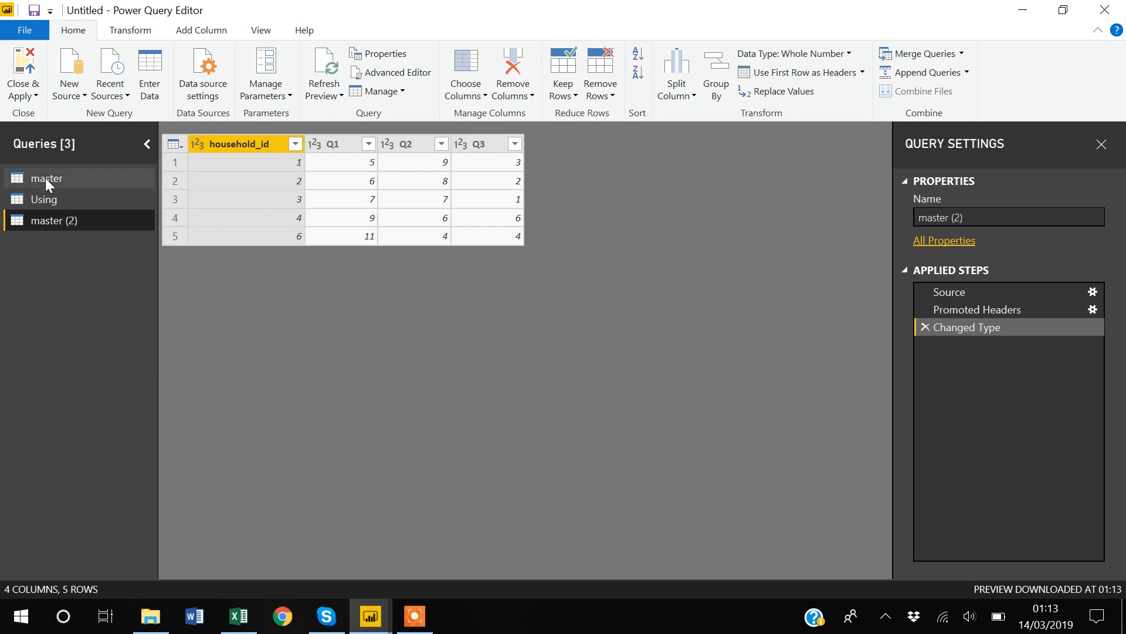
Step: Rename the duplicated master query as merged_m_u
right_click(70, 217)
click(117, 286)
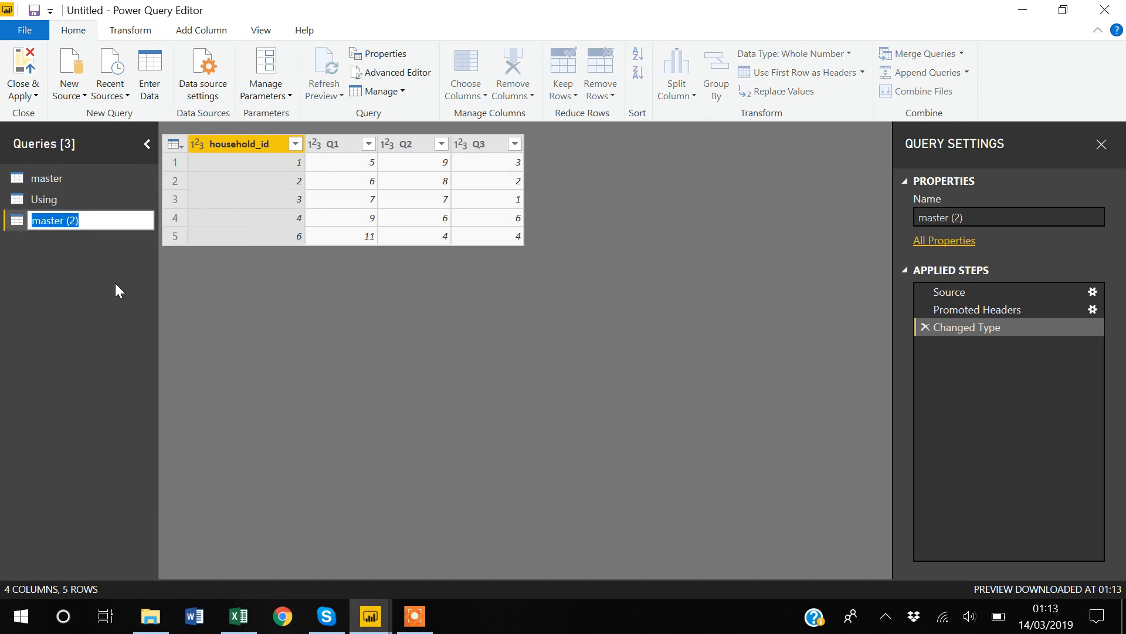
key(BackSpace)
text(mer)
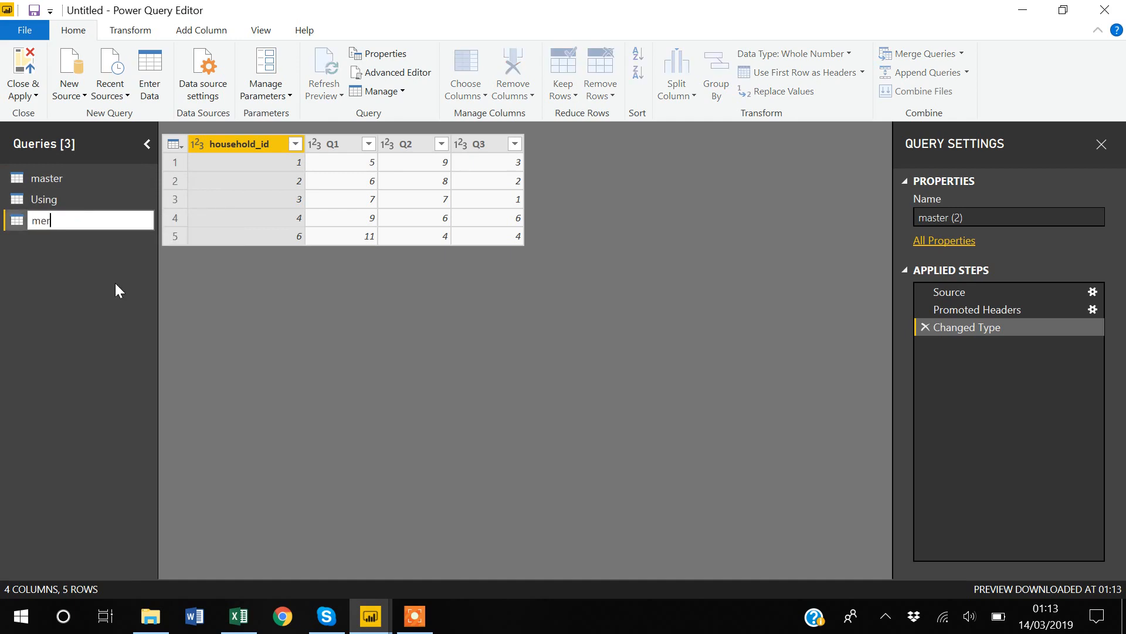
text(ged_m_u)
key(Return)
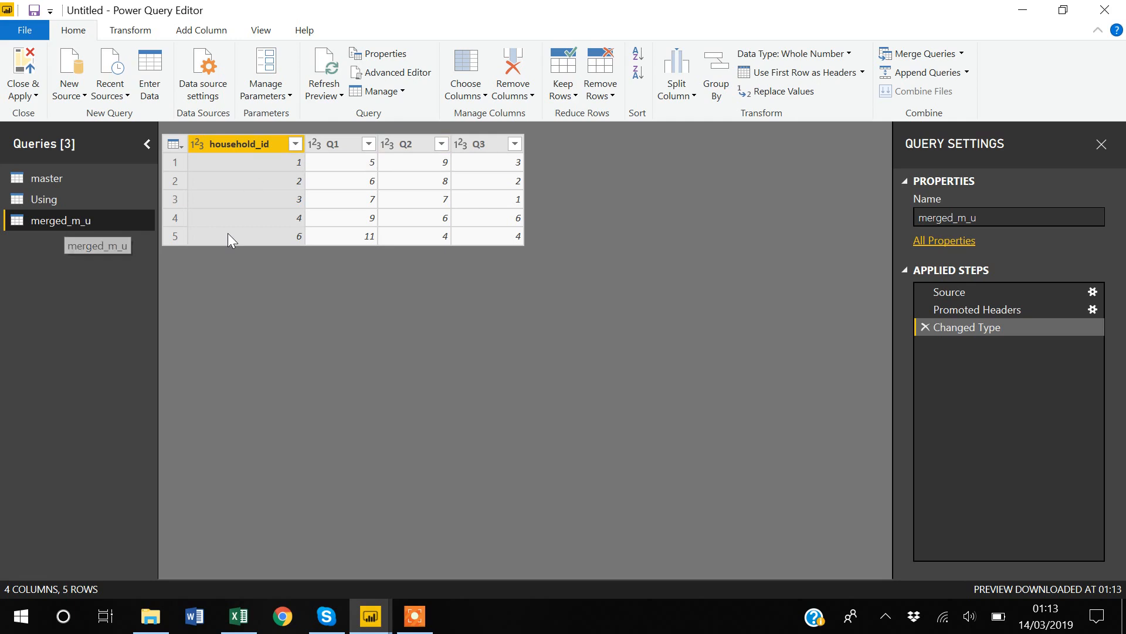
Step: Start a Merge Queries operation on merged_m_u with Using as the second table
click(44, 176)
click(49, 221)
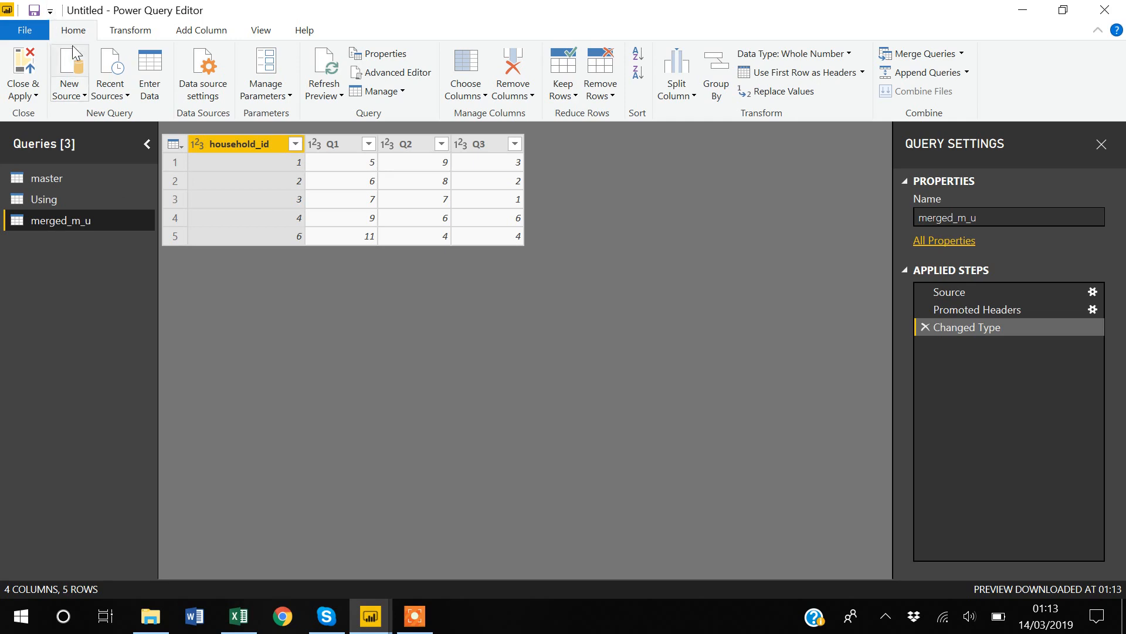
click(924, 57)
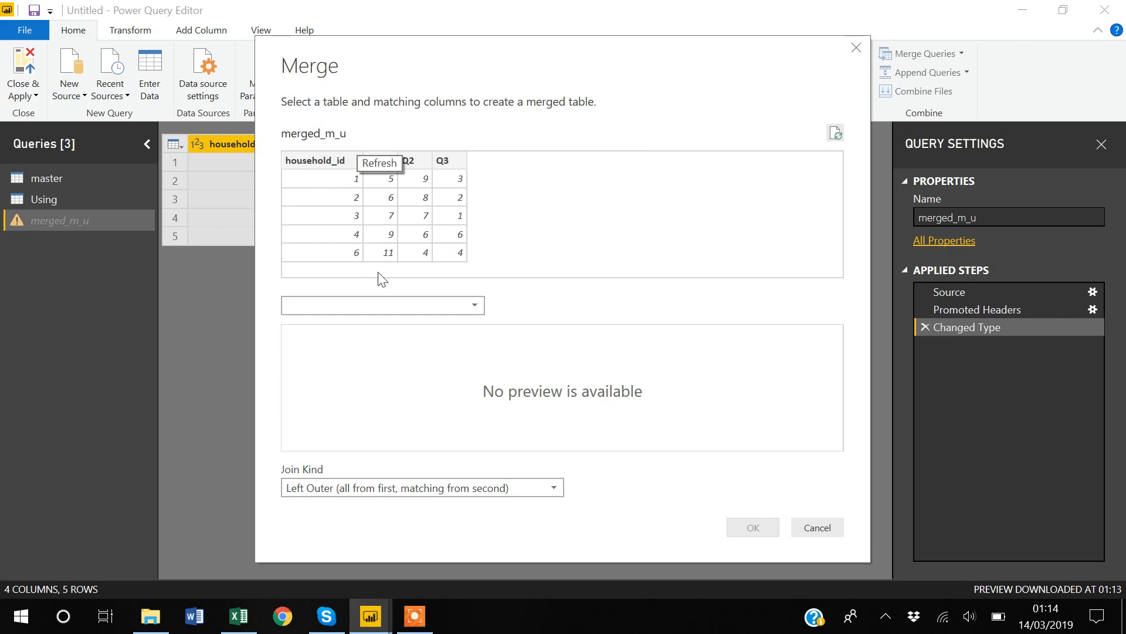
click(474, 305)
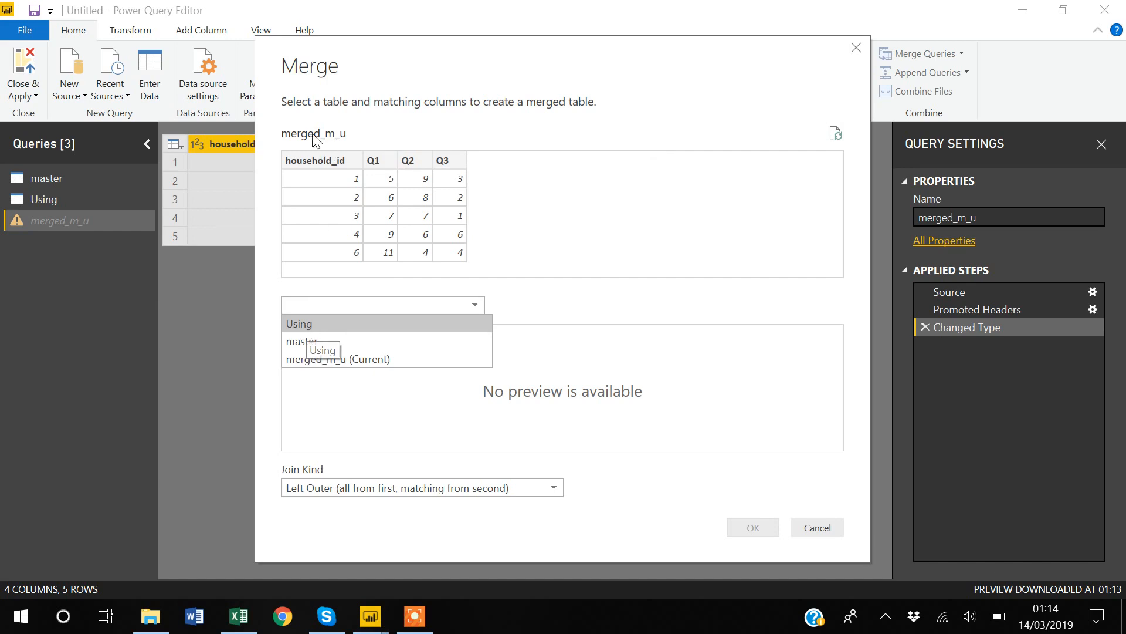
click(301, 326)
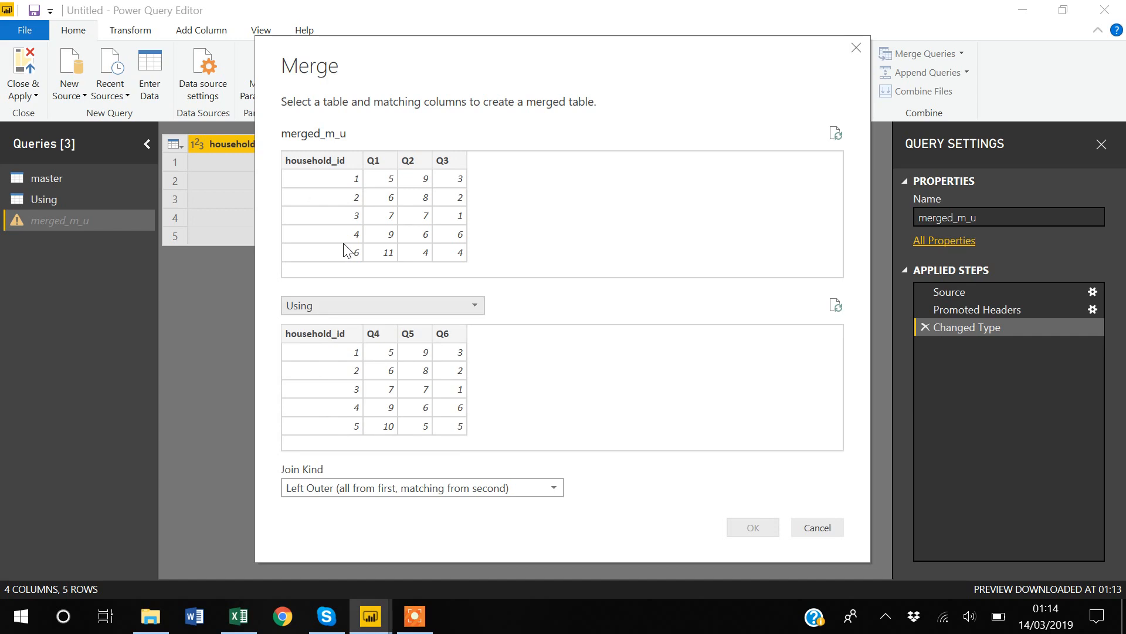
Step: Match both tables on household_id and complete the merge with a Left Outer join (all from first, matching from second)
click(322, 165)
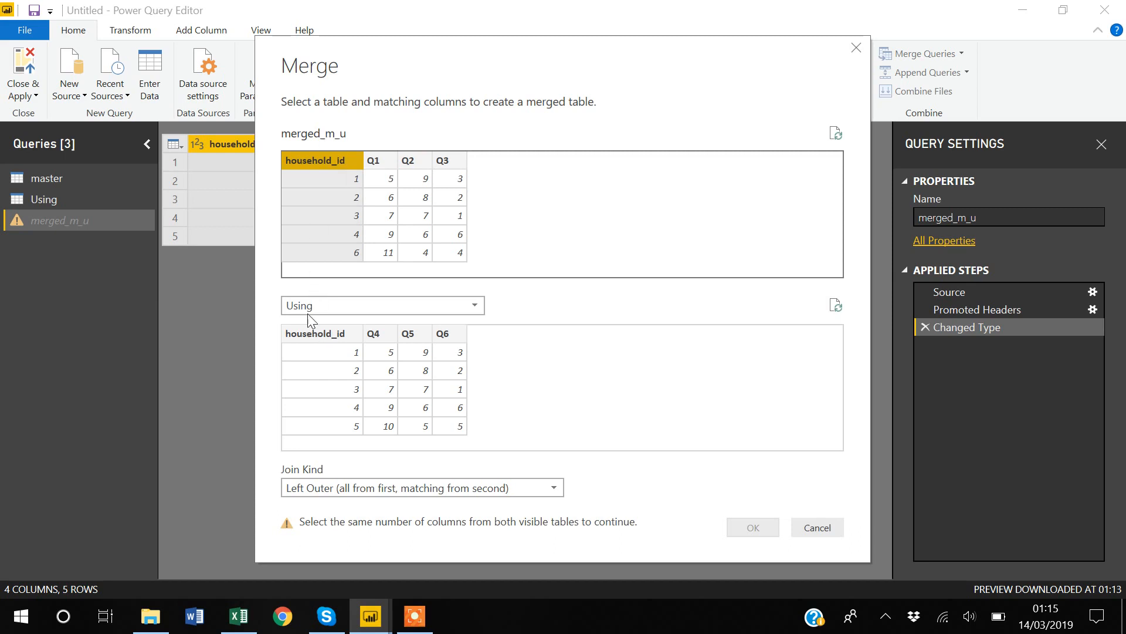
click(309, 335)
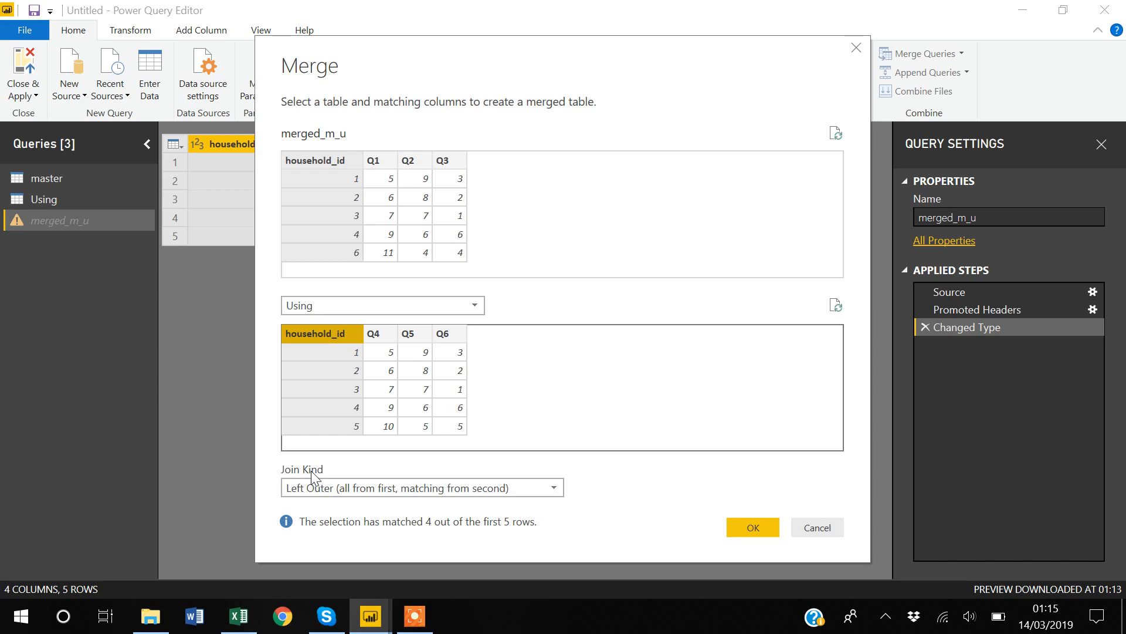
click(555, 488)
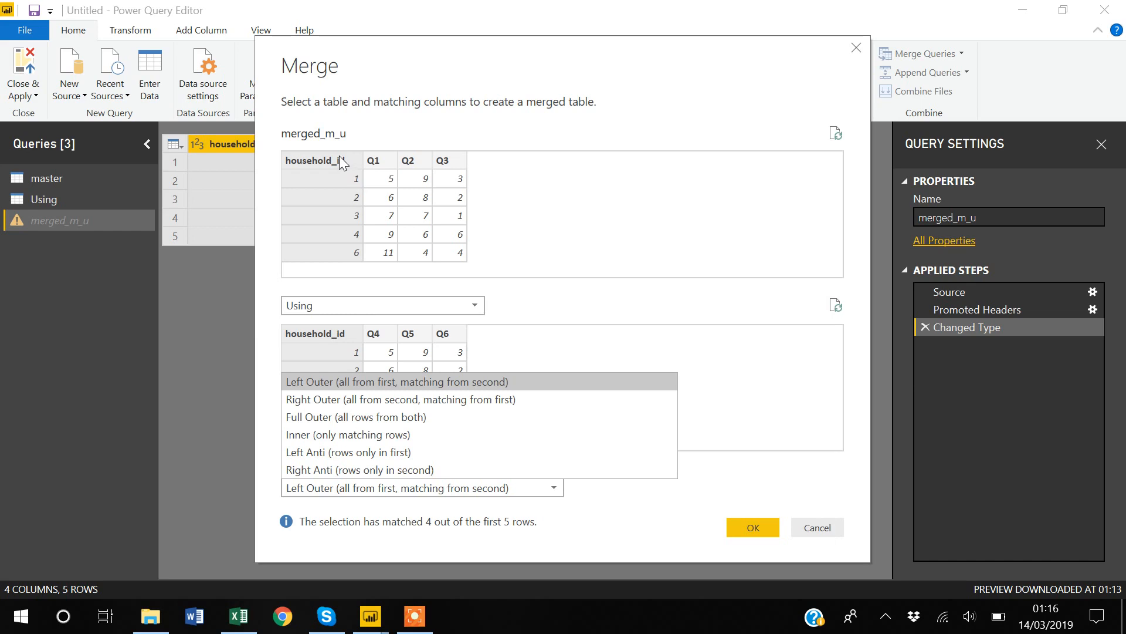
click(379, 382)
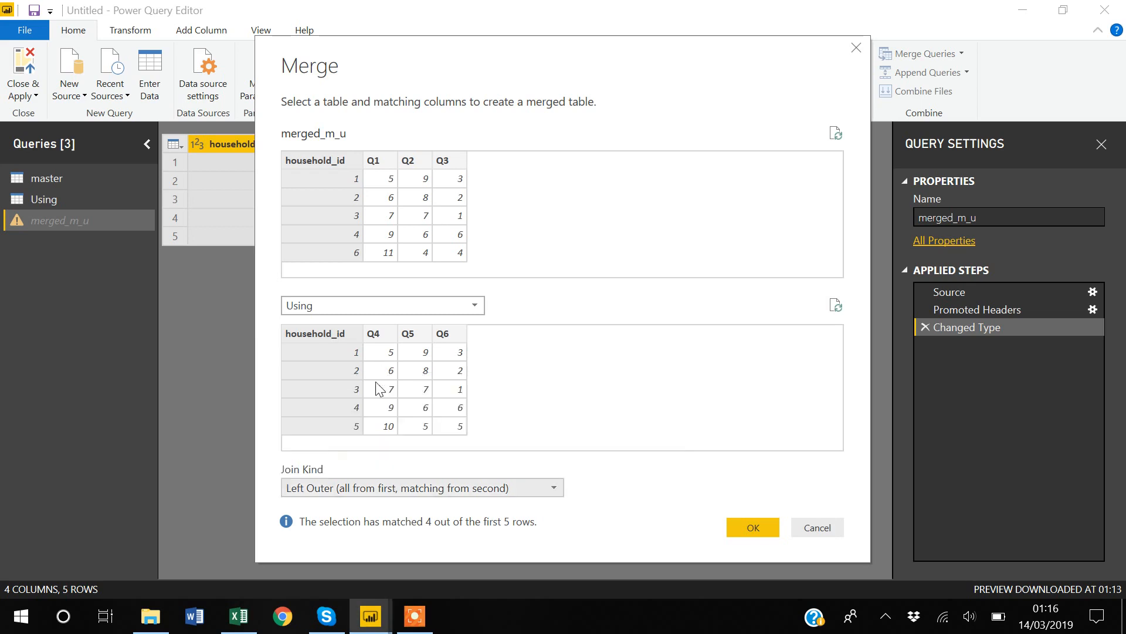
click(753, 530)
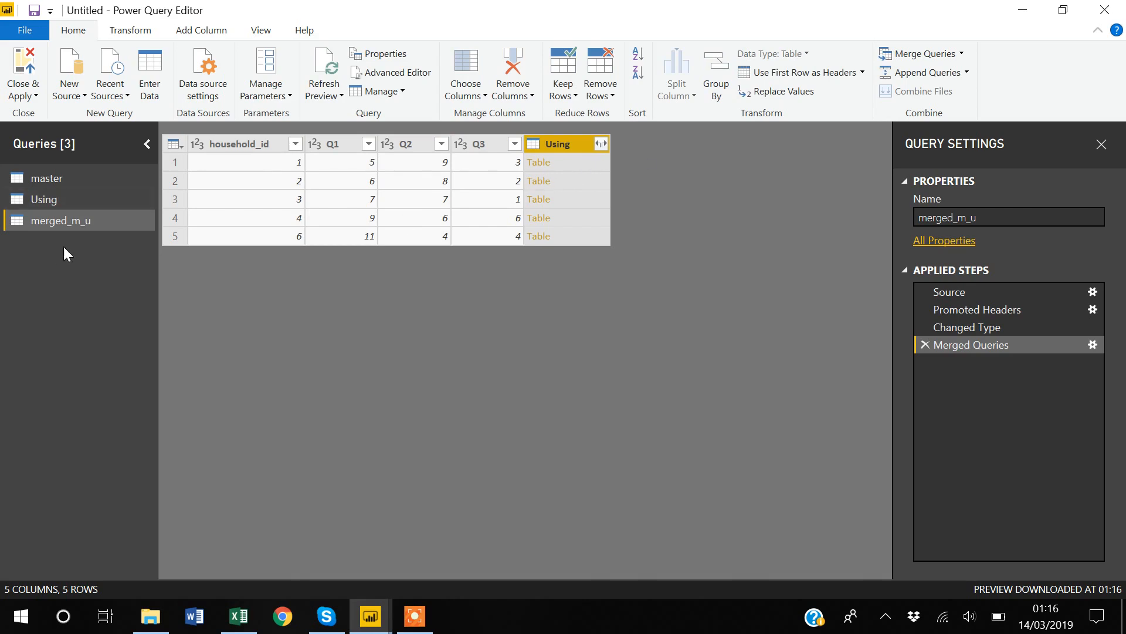
Step: Expand the merged Using column into all its columns, keeping the original column name as prefix
click(600, 145)
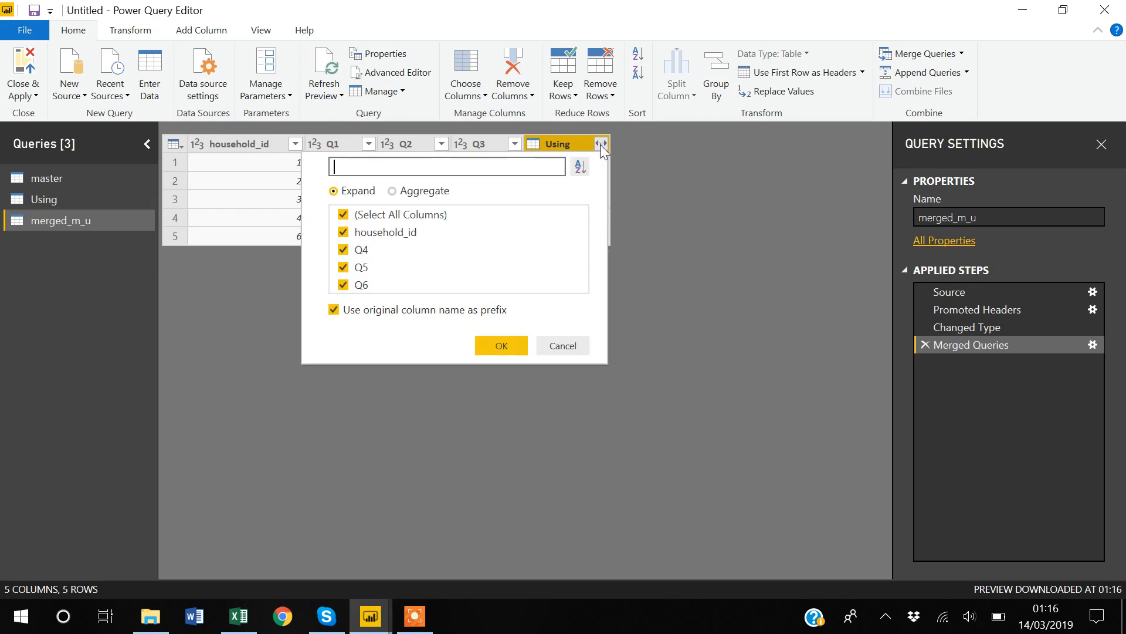
click(517, 344)
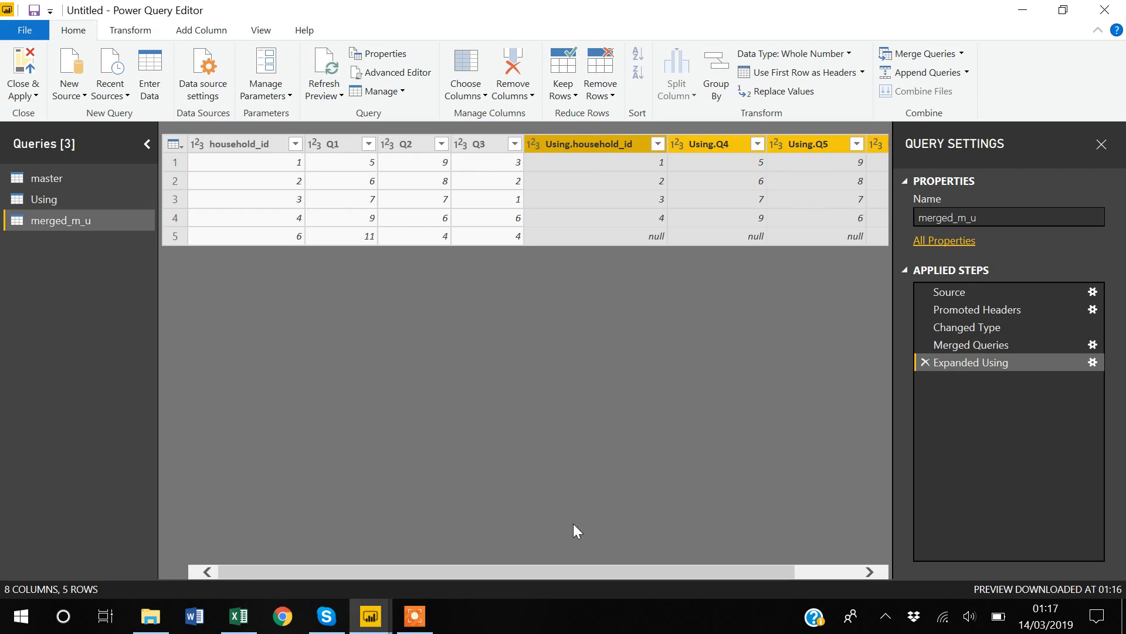
drag(631, 572, 699, 558)
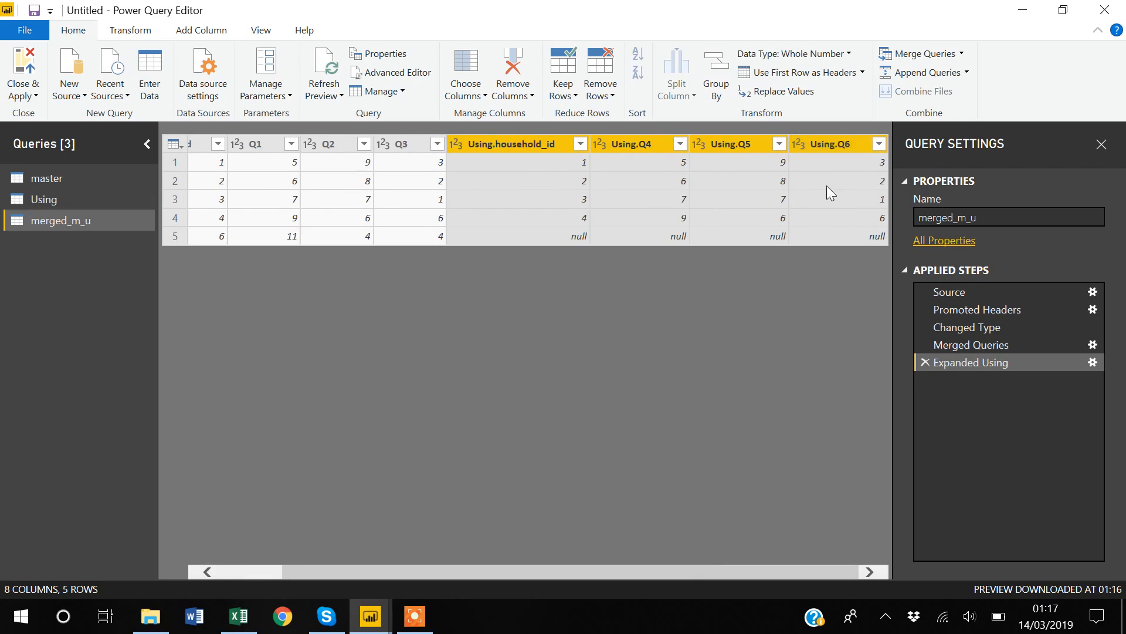
Step: Rename the Using.Q4 column as Q4
click(635, 145)
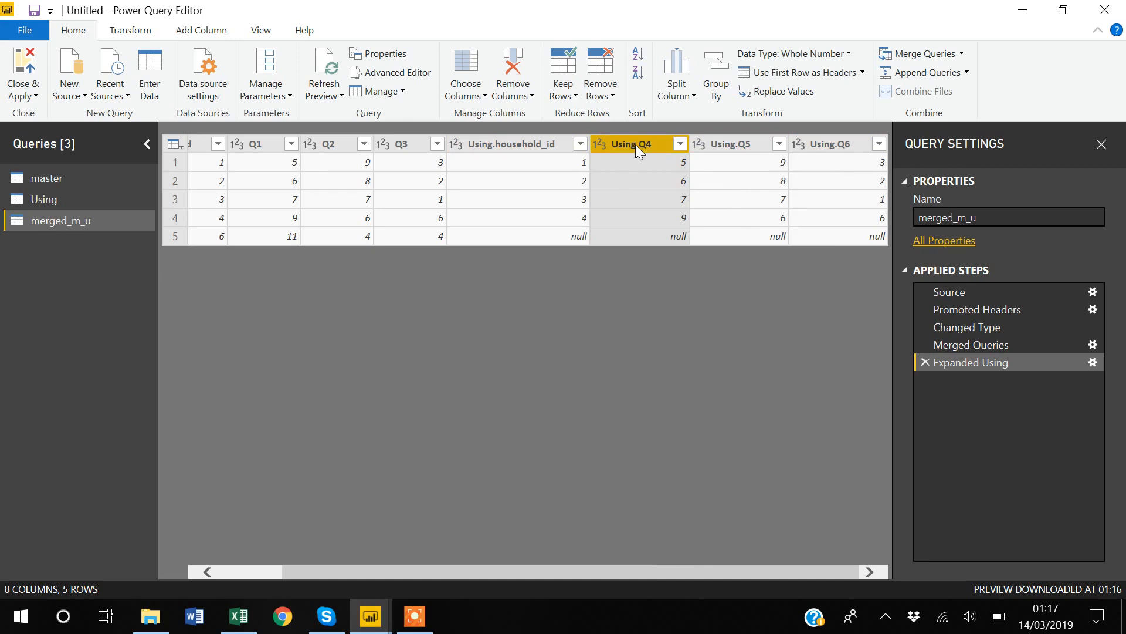
right_click(637, 150)
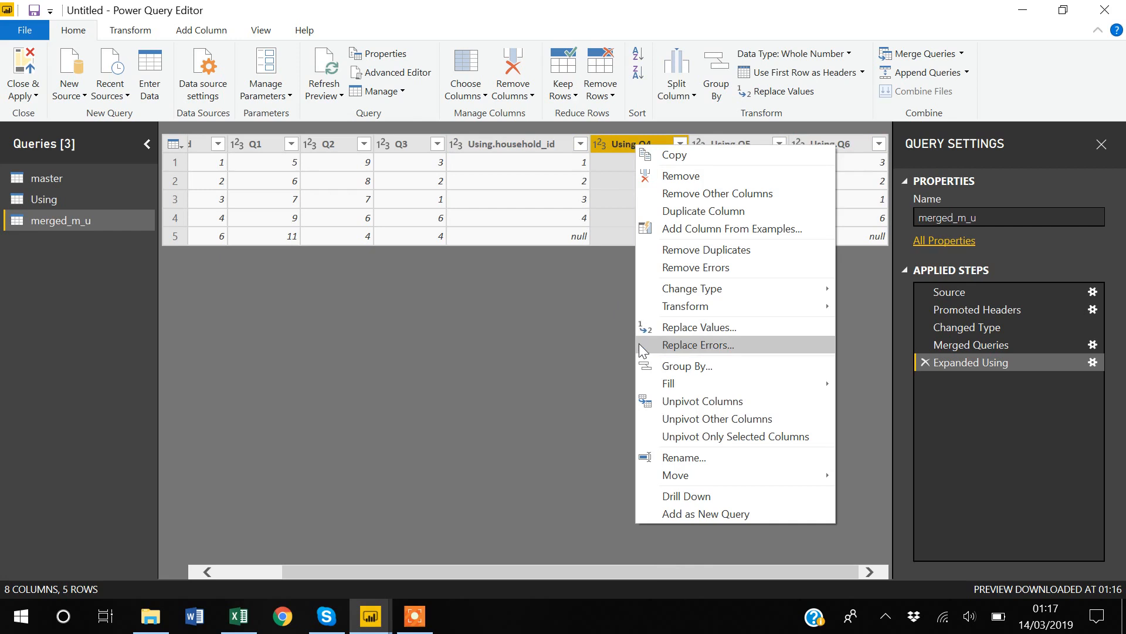
click(684, 458)
key(BackSpace)
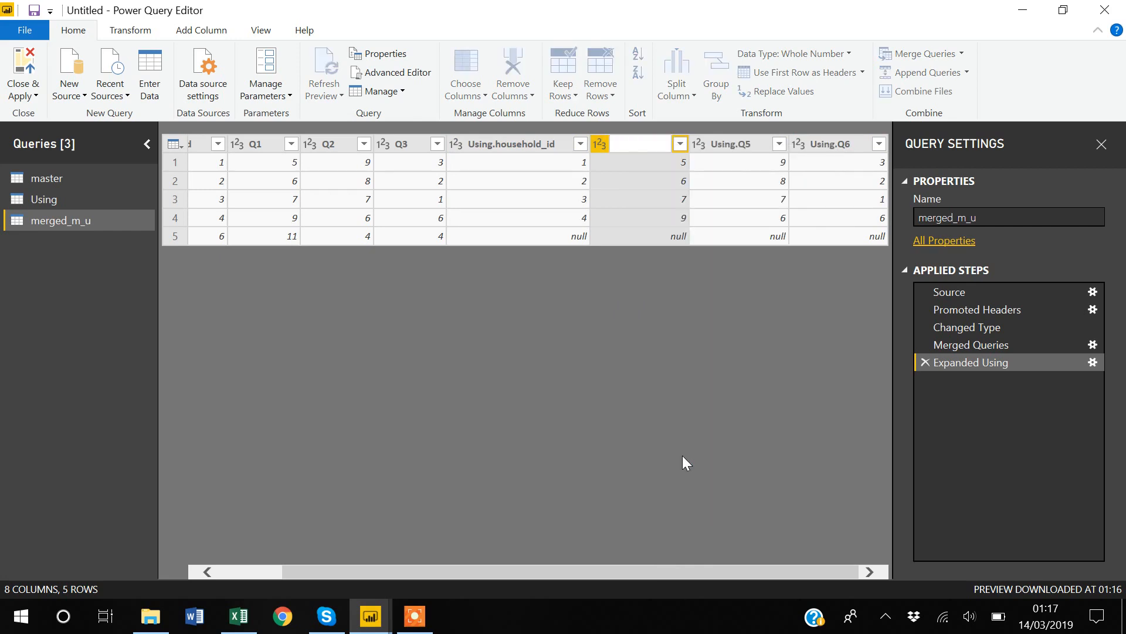
text(Q4)
key(Return)
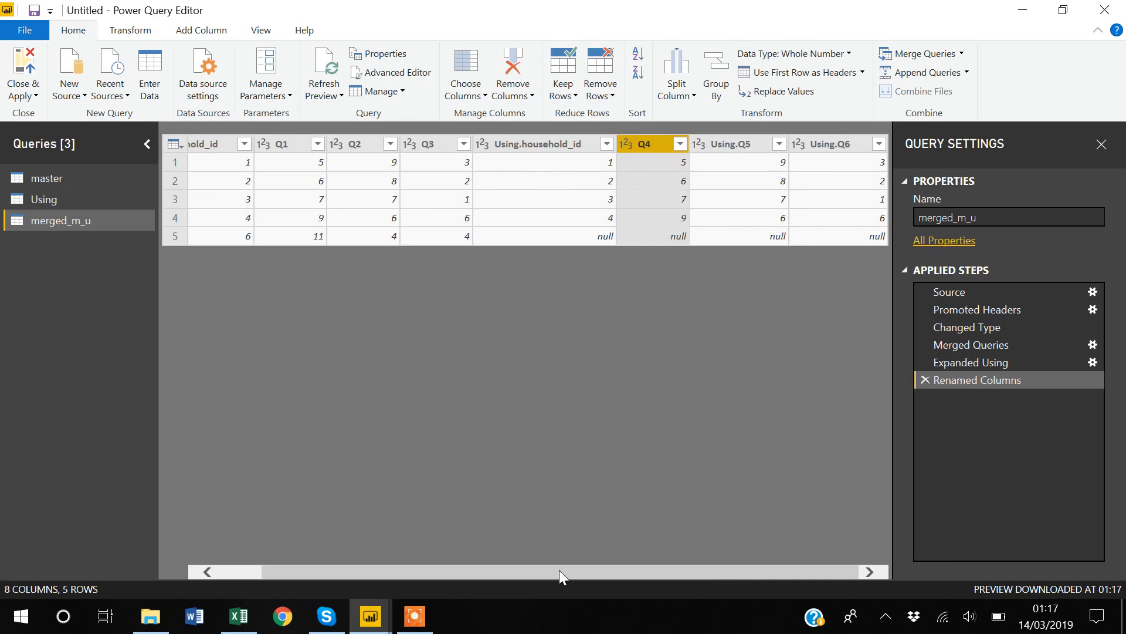
Step: Compare the merged_m_u result with the example merged table in Excel and inspect the Using values for household 4
drag(558, 570, 481, 579)
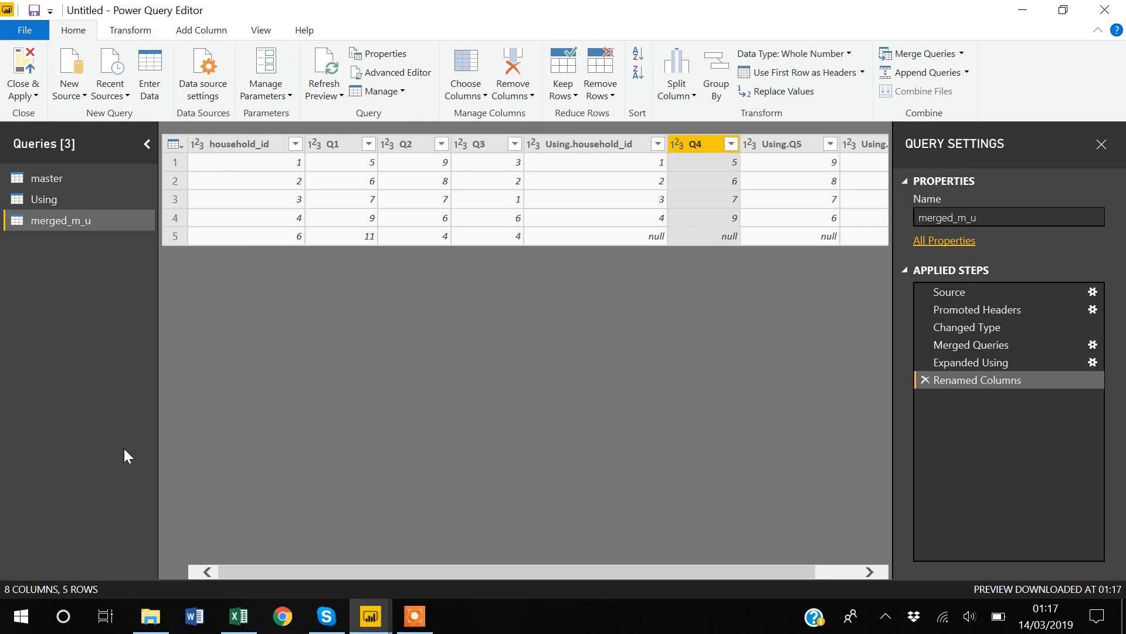
click(238, 617)
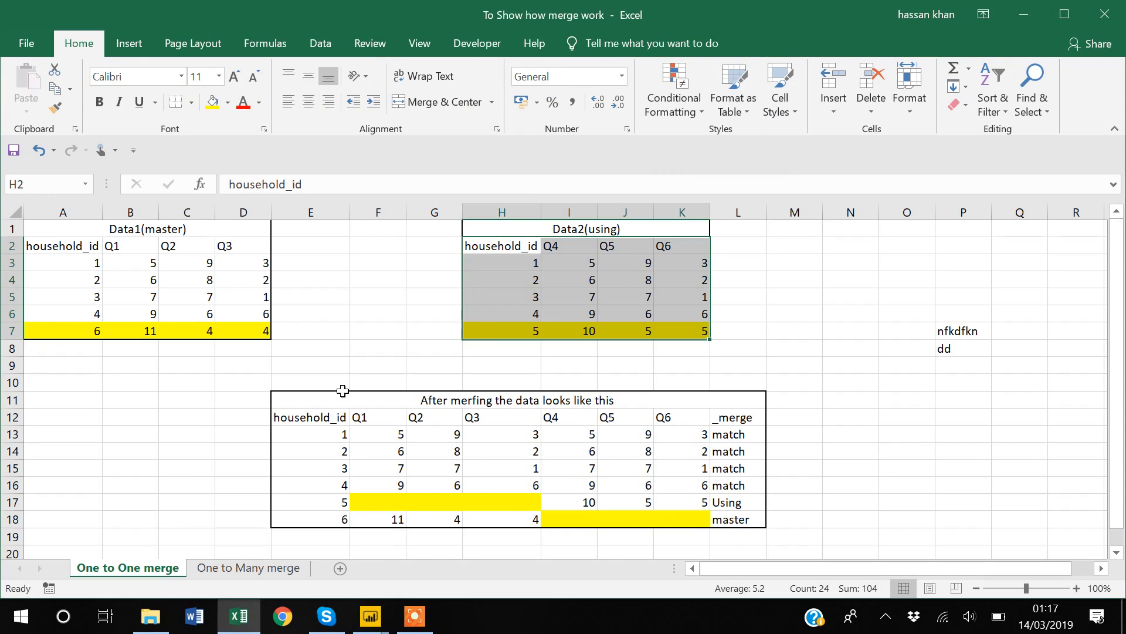
key(alt+Tab)
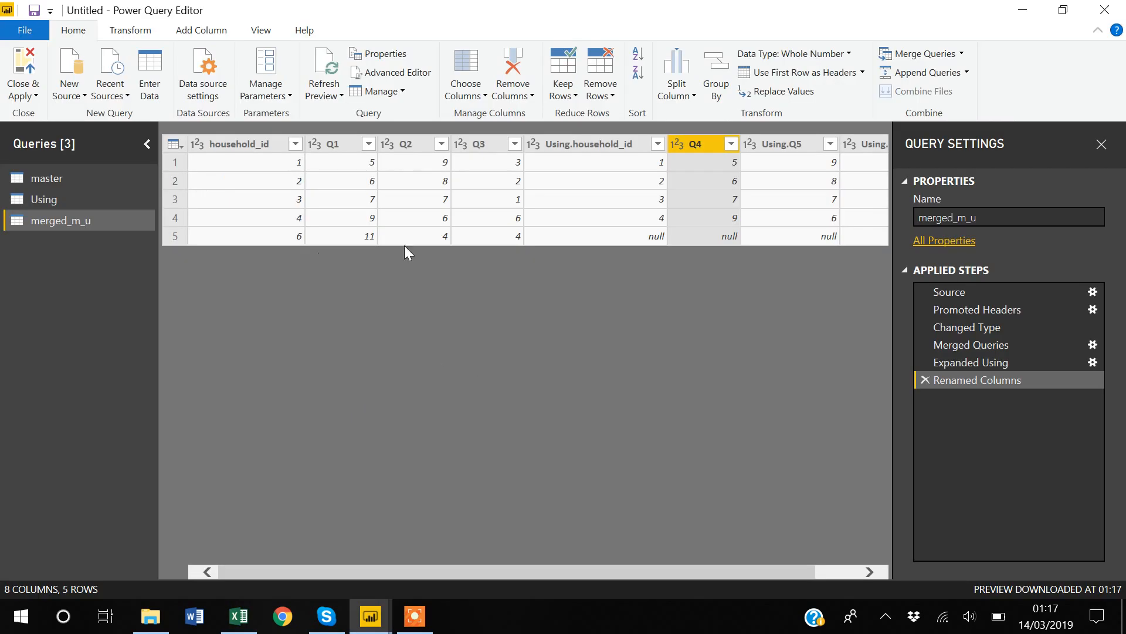
click(653, 221)
key(Right)
key(Right)
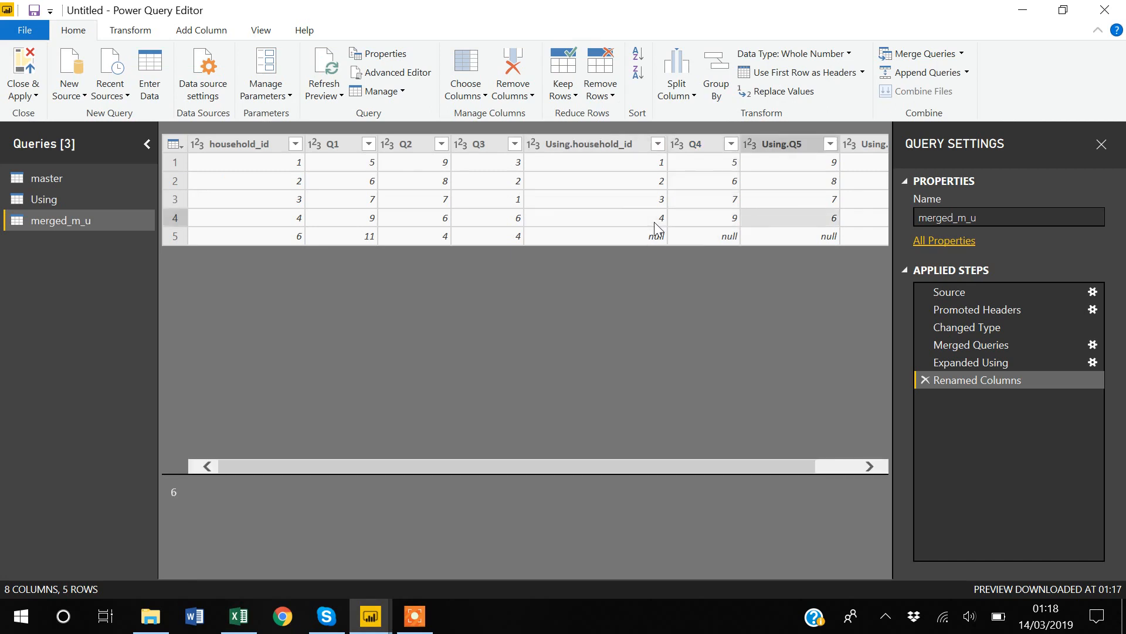
Step: Inspect the household 4 row of merged_m_u cell by cell, ending at its household_id value
key(Right)
key(Left)
key(Left)
key(Left)
key(Left)
key(Left)
key(Left)
key(Left)
Step: Switch to Excel and compare the household 5 row of the Data2(using) table with the merged_m_u result in Power Query
key(alt+Tab)
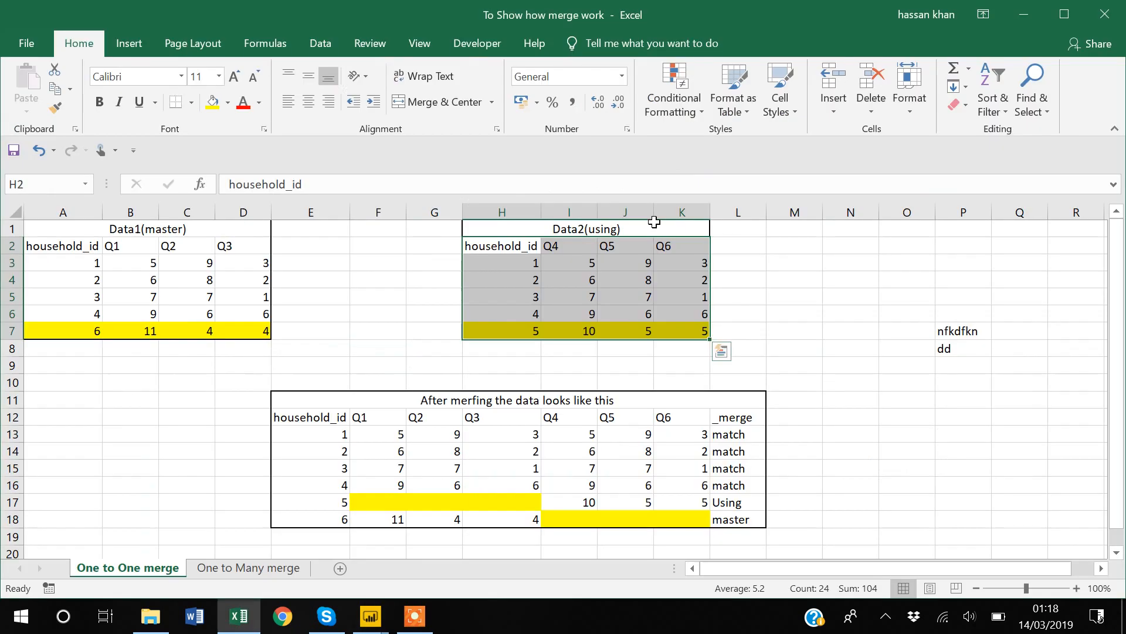
click(515, 331)
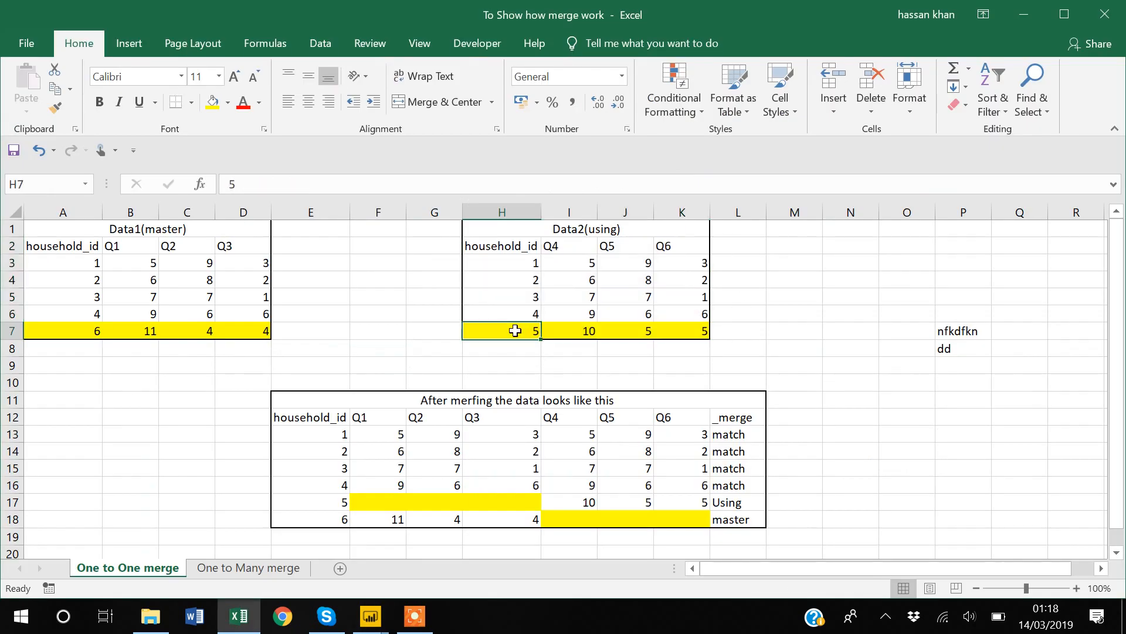
key(shift+Right)
key(shift+Right)
key(shift+Right)
key(Left)
key(Right)
key(alt+Tab)
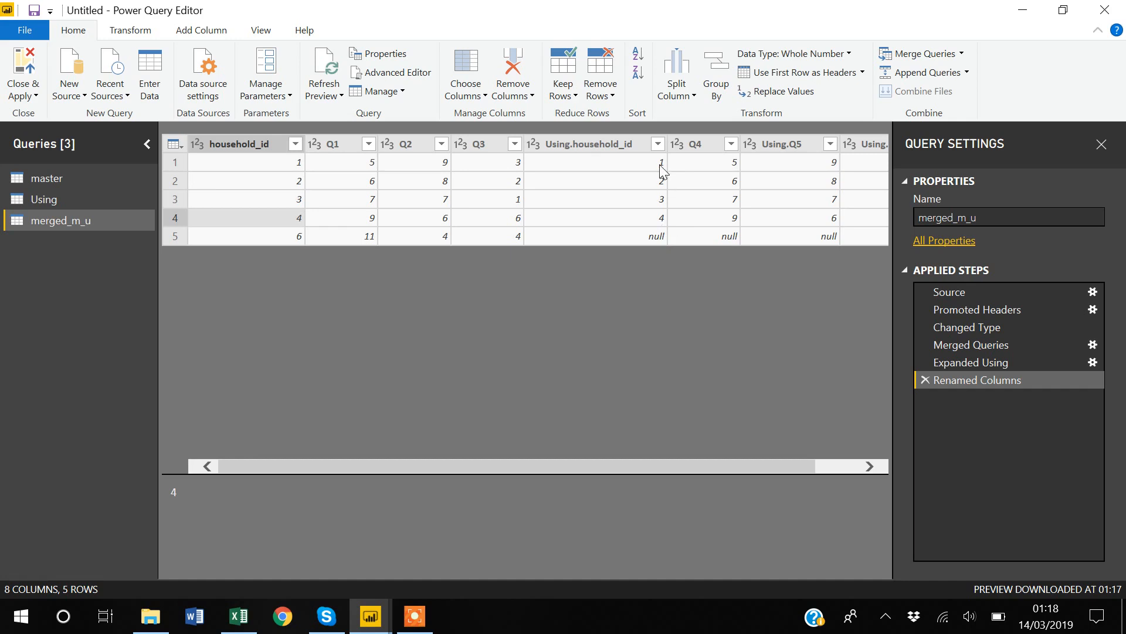
key(alt+Tab)
click(528, 312)
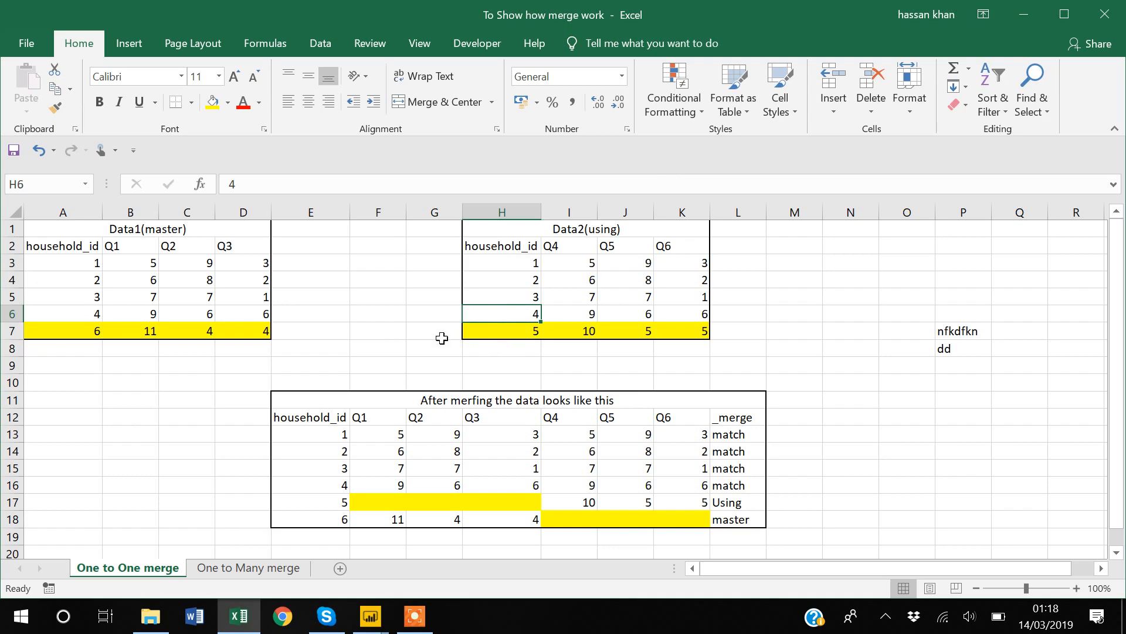
key(alt+Tab)
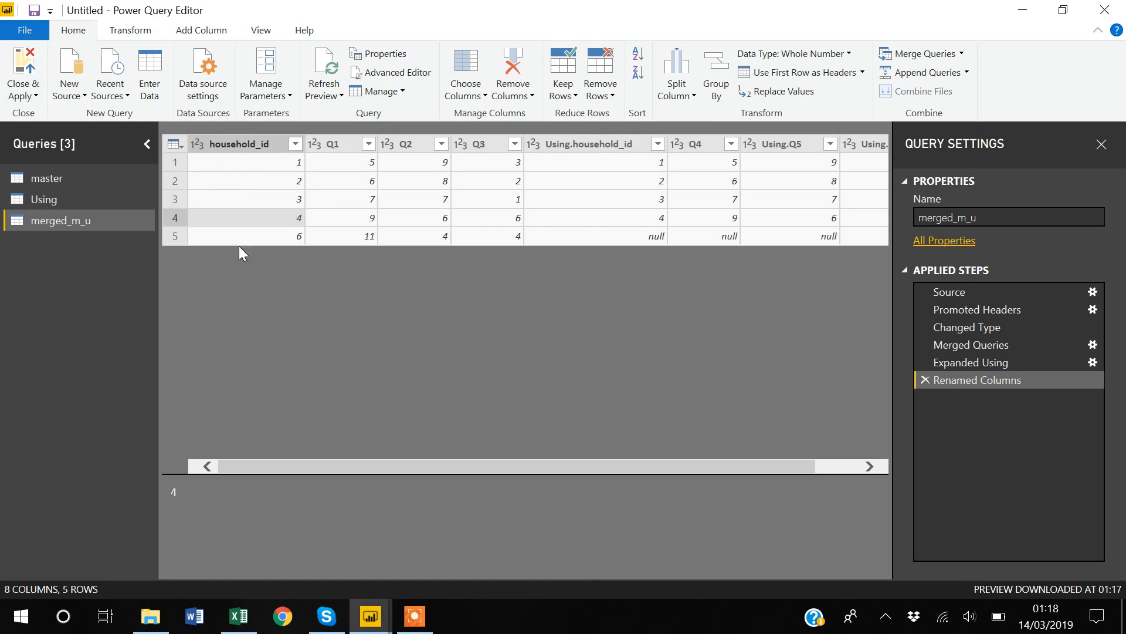
Step: Remove the Using.household_id column from the merged_m_u query
click(581, 149)
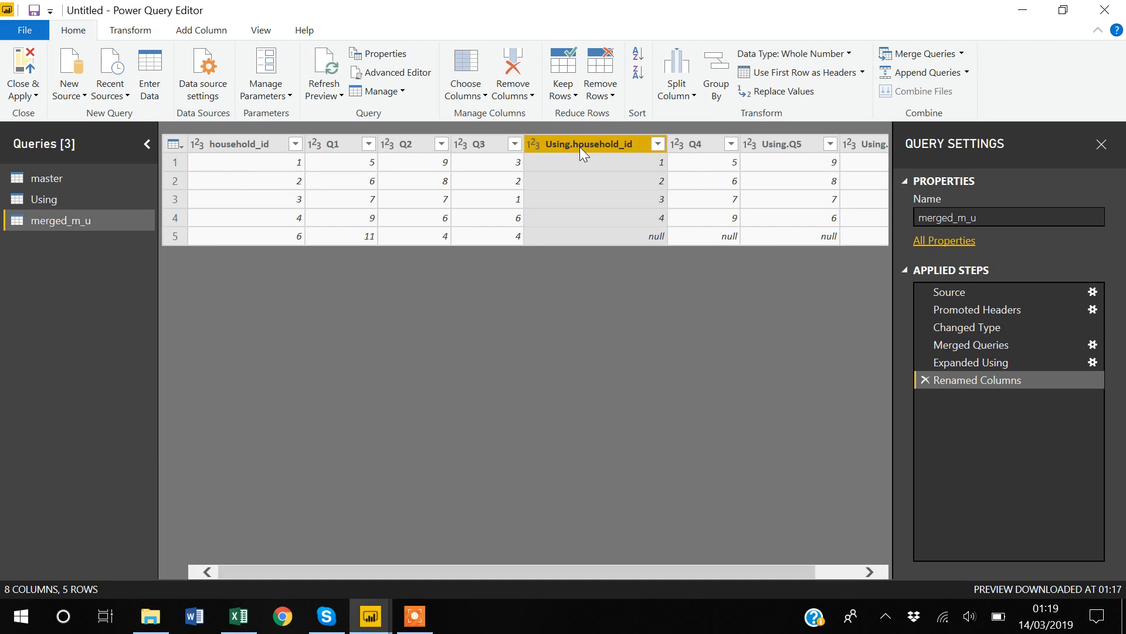
right_click(581, 151)
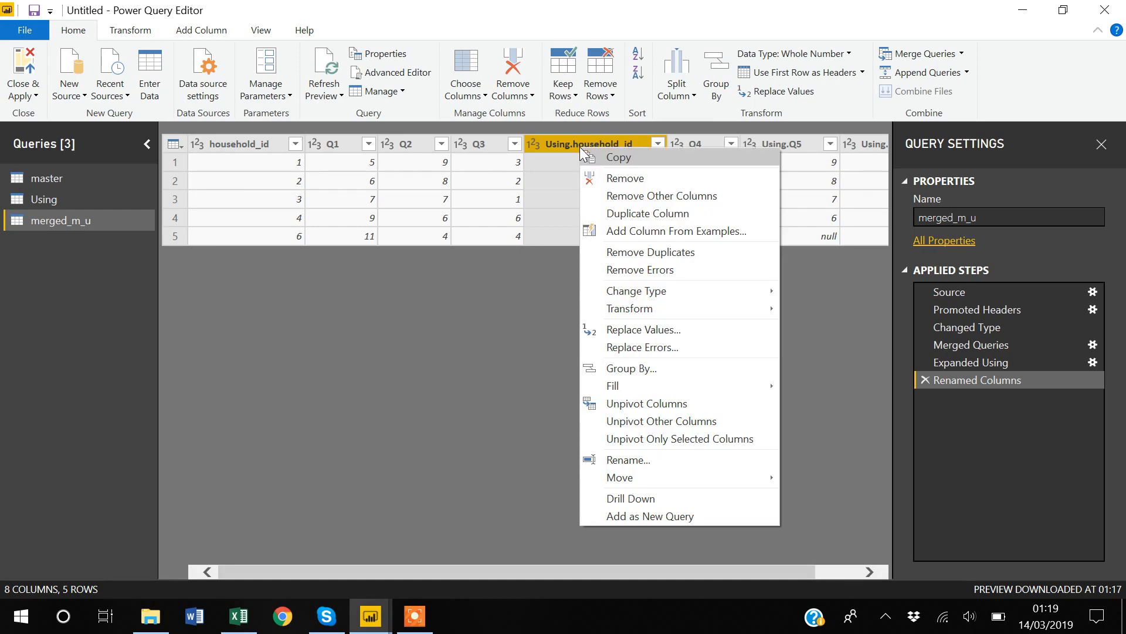
click(623, 179)
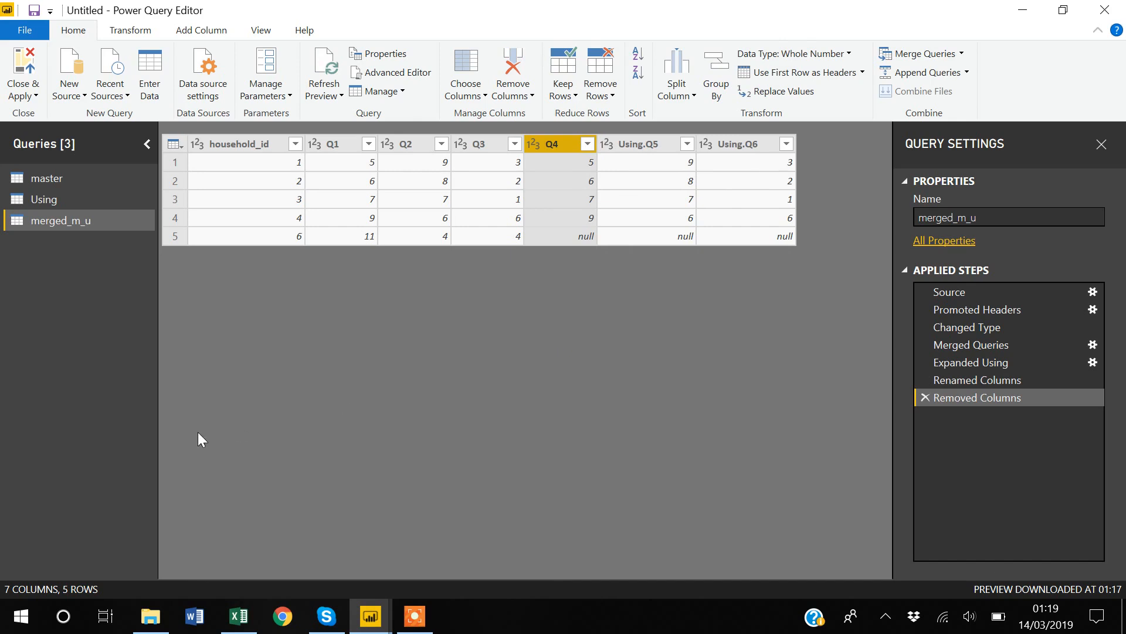
Step: Delete the merged_m_u query and confirm its deletion
click(44, 220)
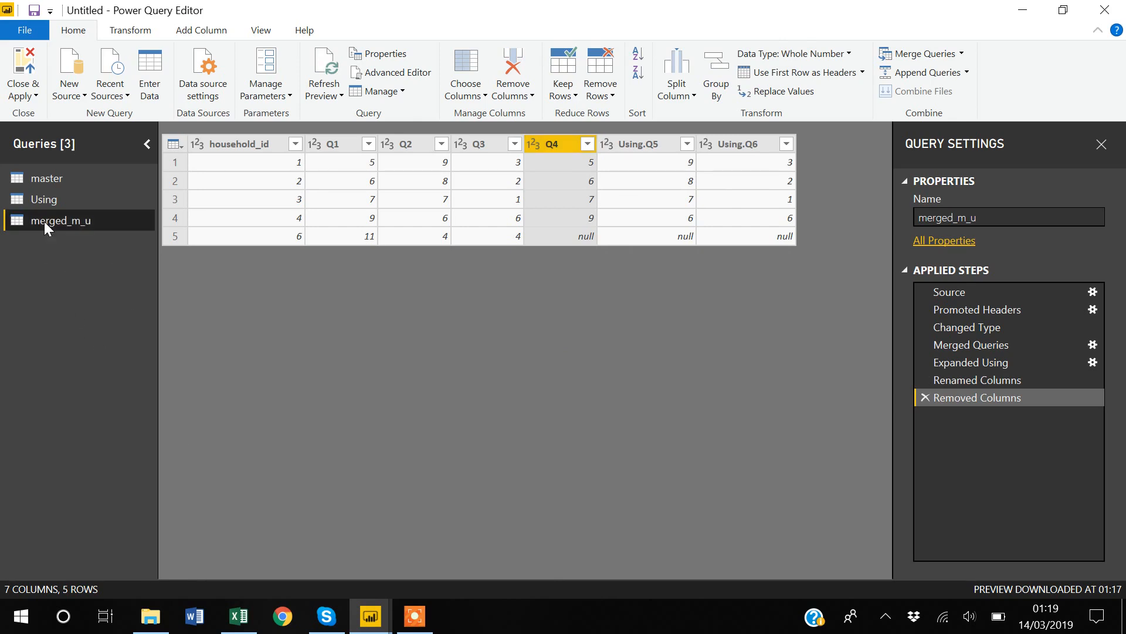
right_click(44, 220)
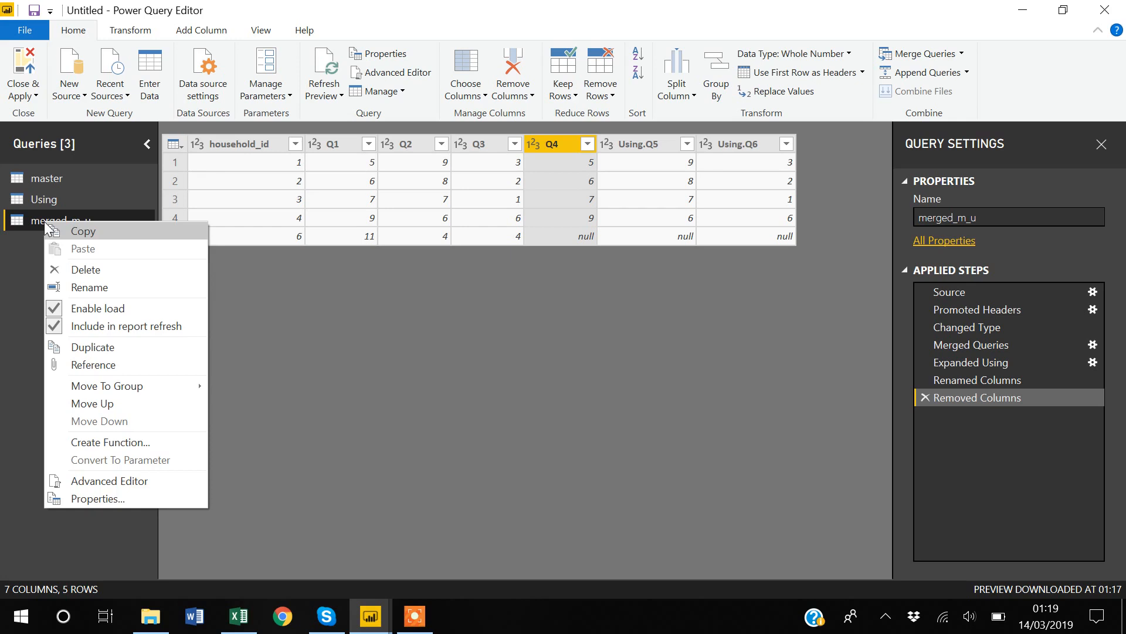
click(91, 271)
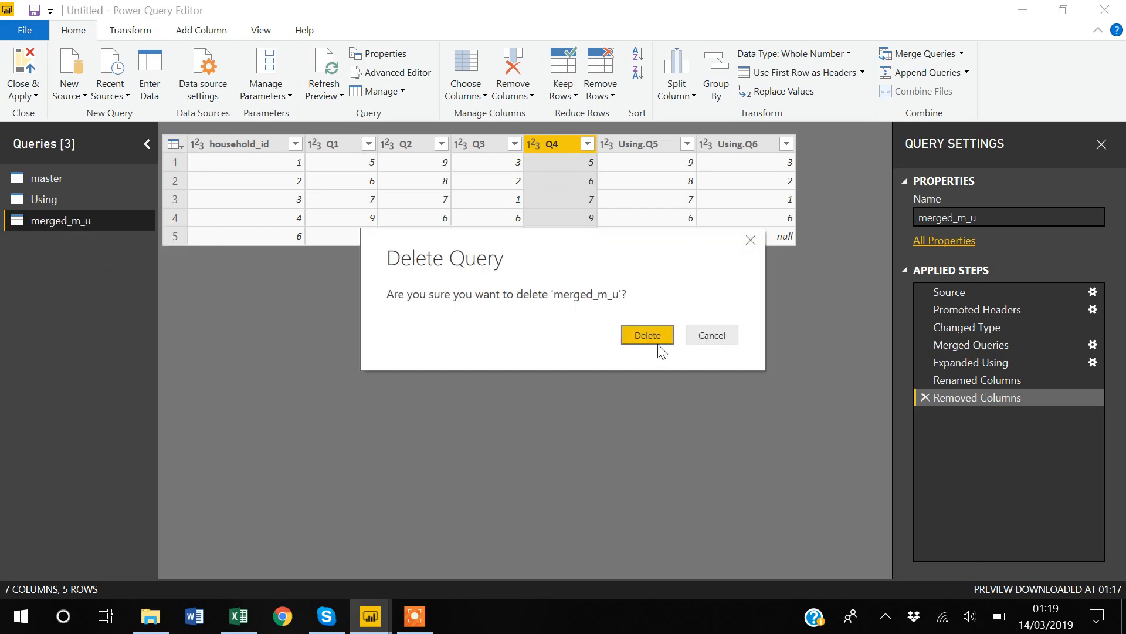
click(653, 337)
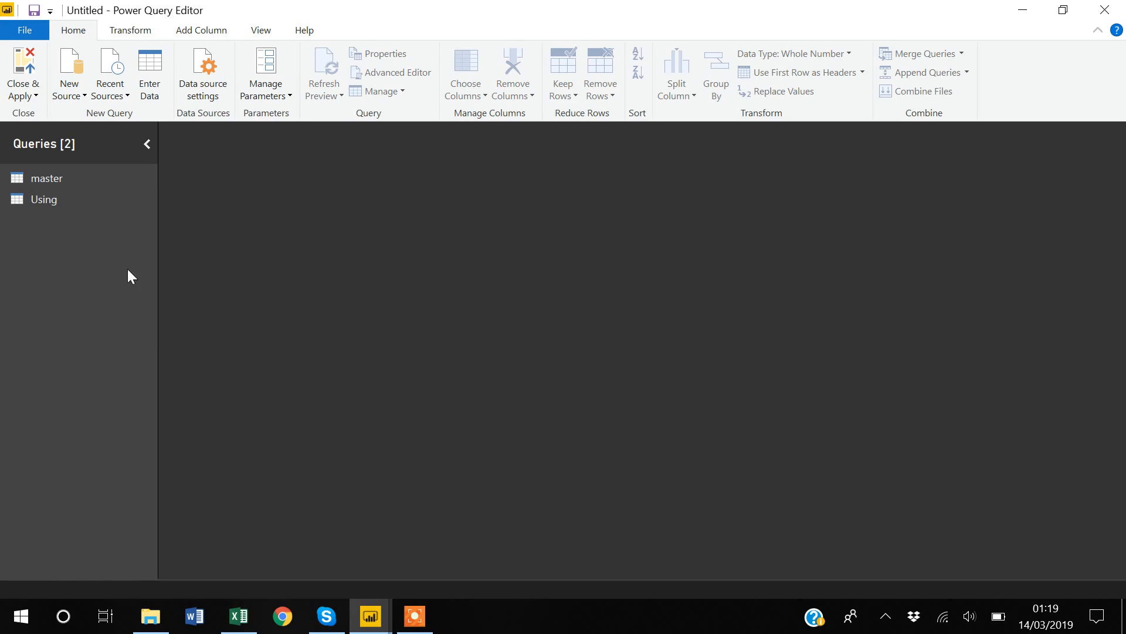
Step: Duplicate the master query and rename the copy as merge_m_u
click(49, 177)
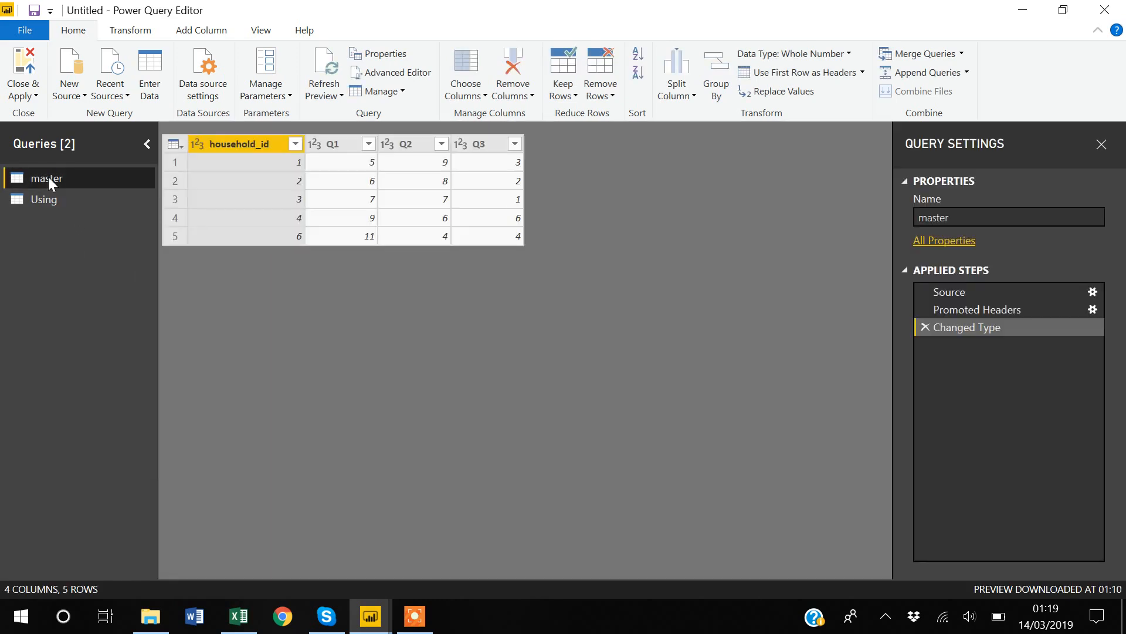
right_click(48, 177)
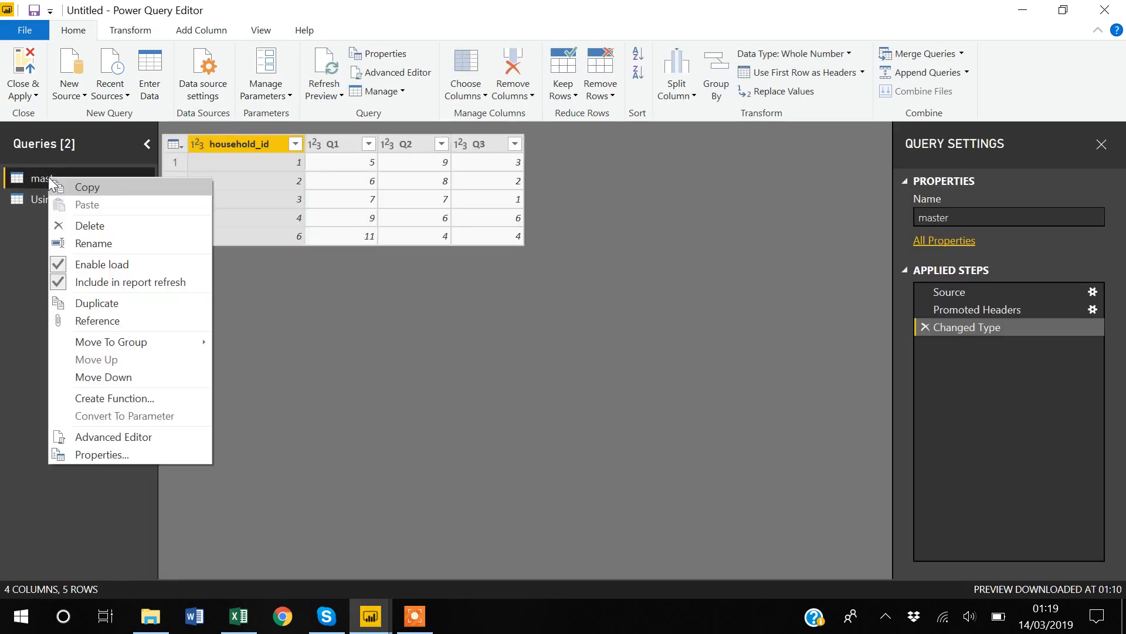
click(106, 302)
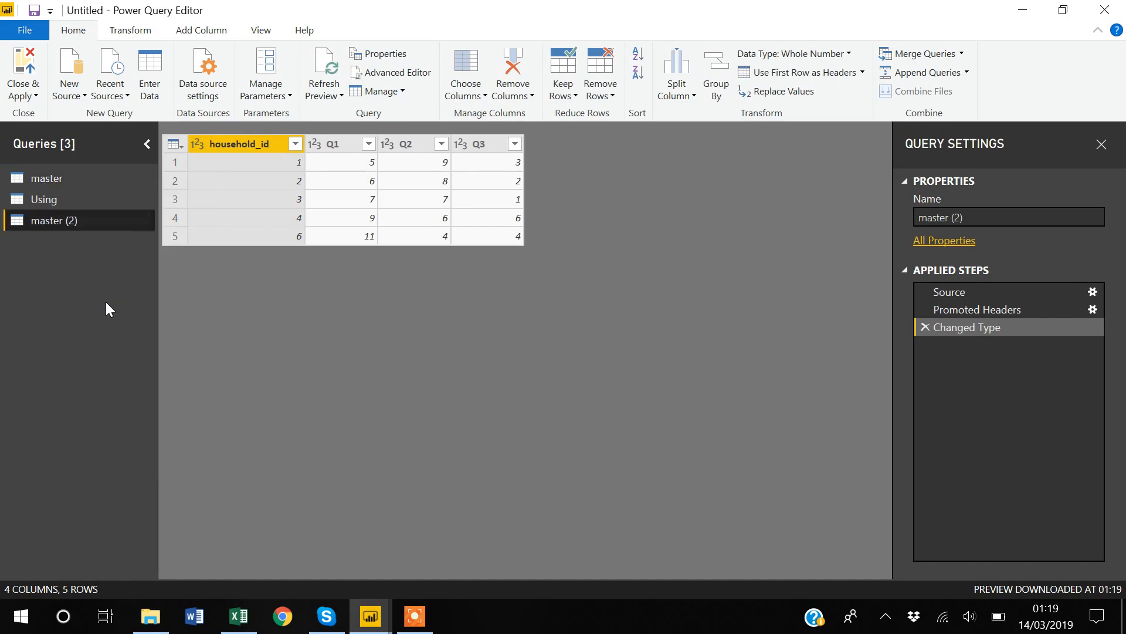
right_click(78, 226)
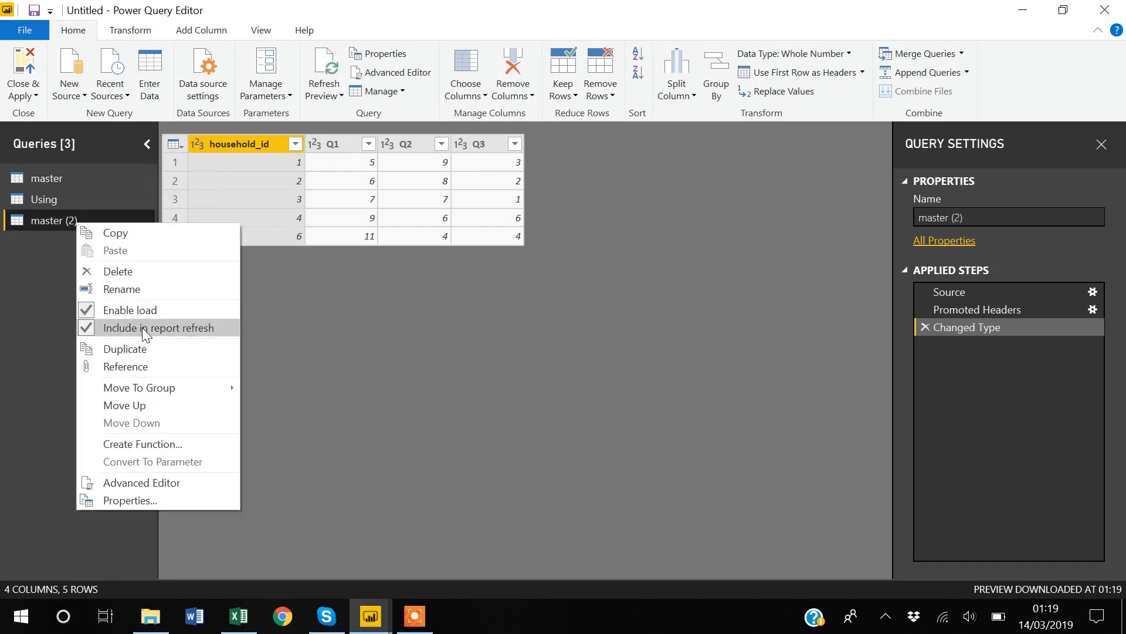
click(117, 288)
key(BackSpace)
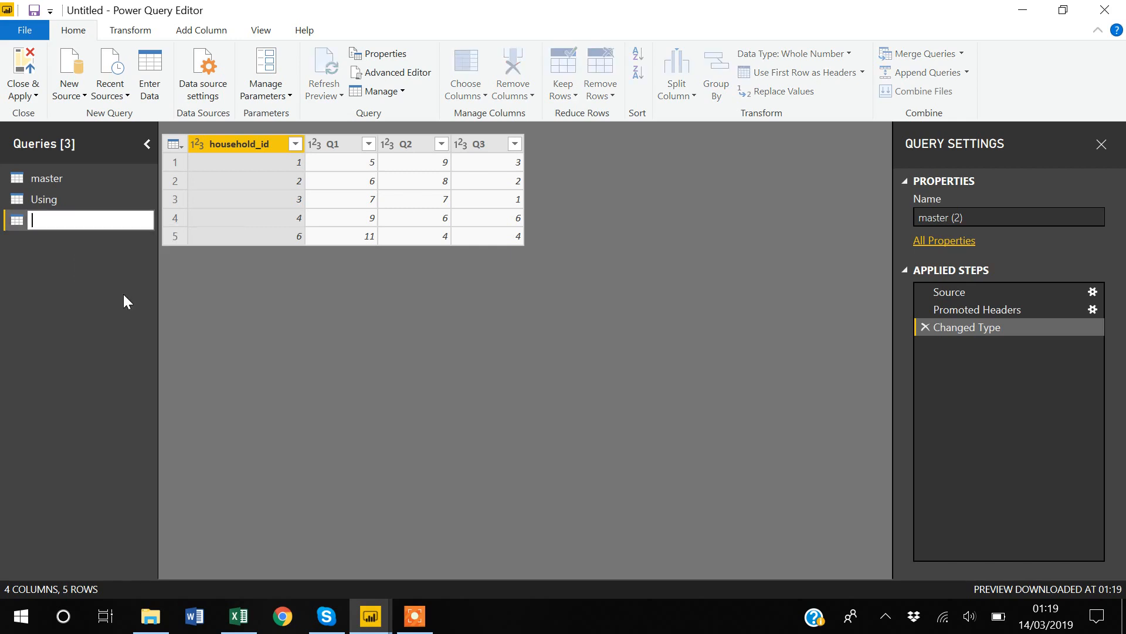
text(merge_m_u)
key(Return)
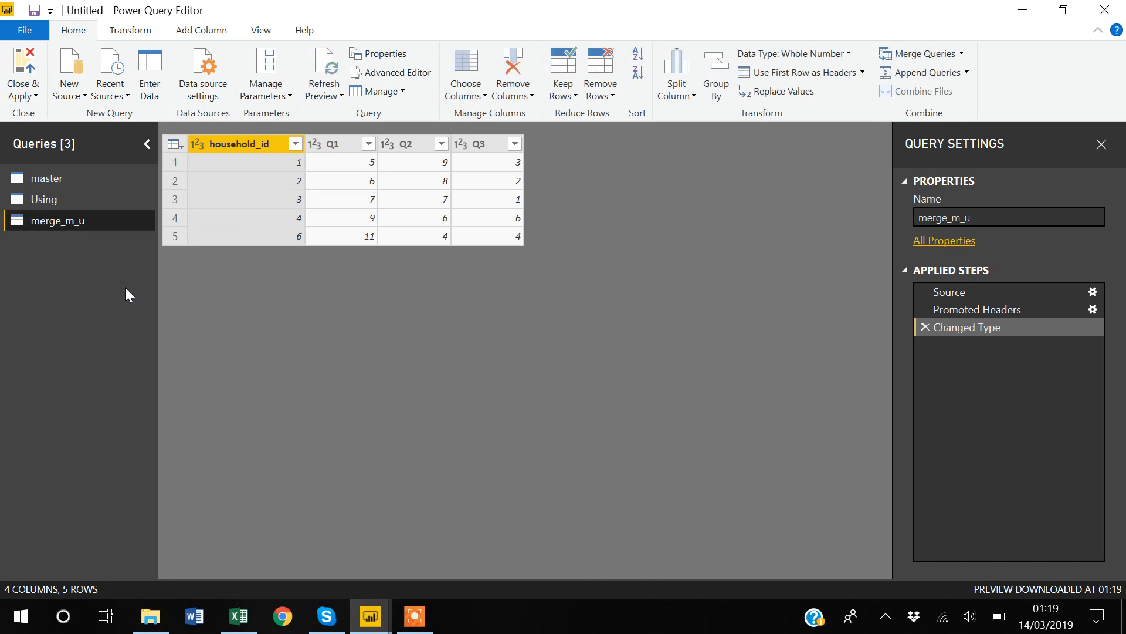
Step: Start a merge on merge_m_u with household_id as its matching column and Using as the second table
click(924, 54)
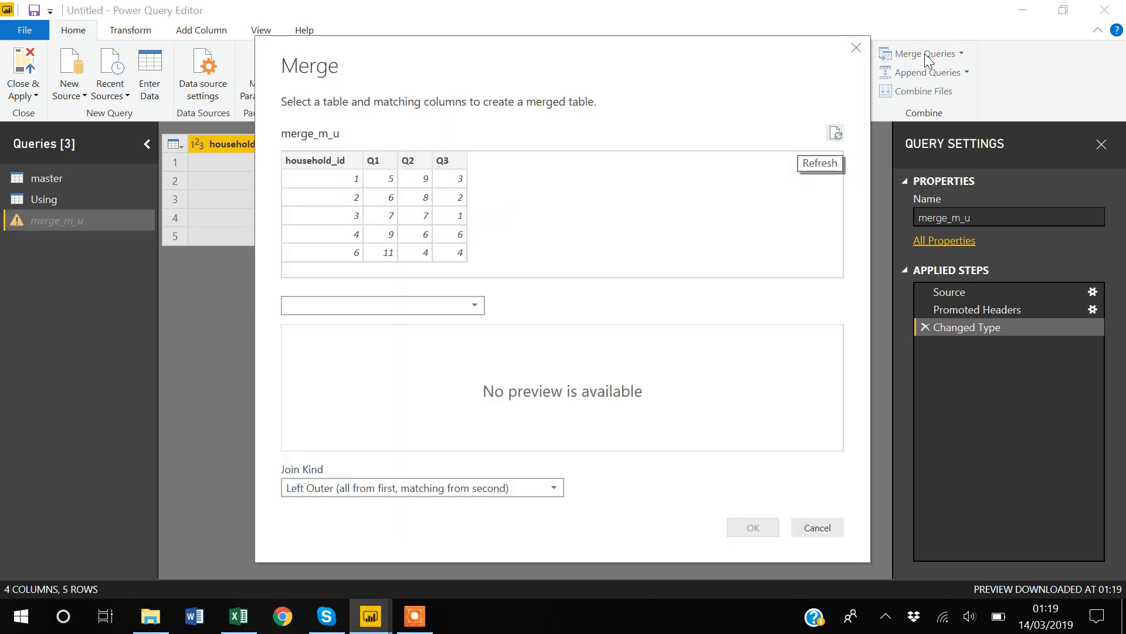
click(327, 167)
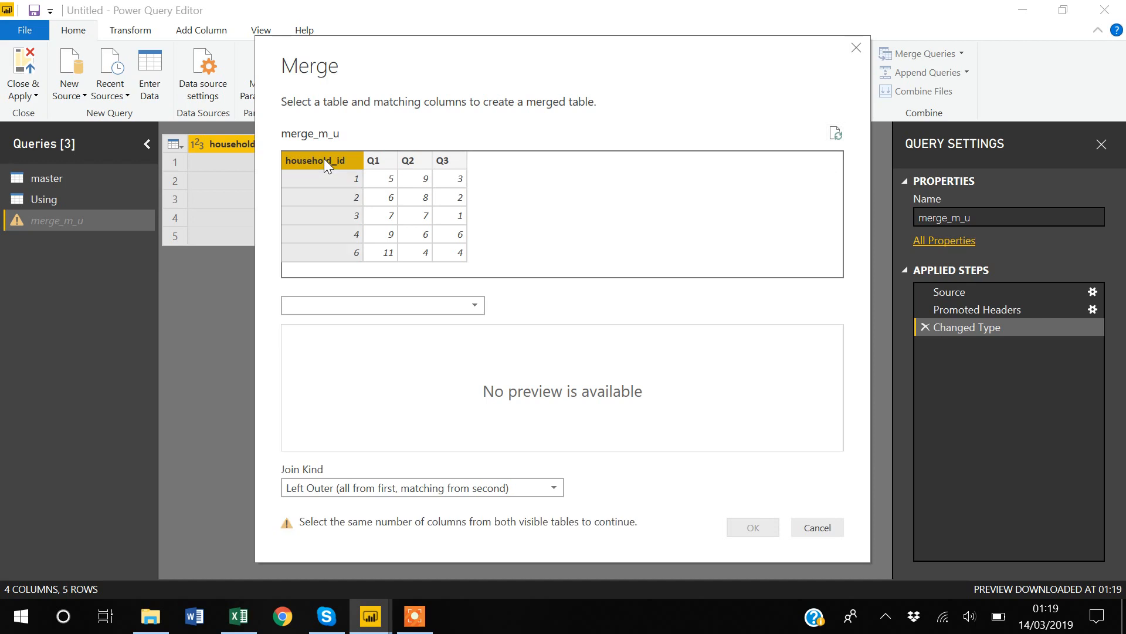
click(478, 307)
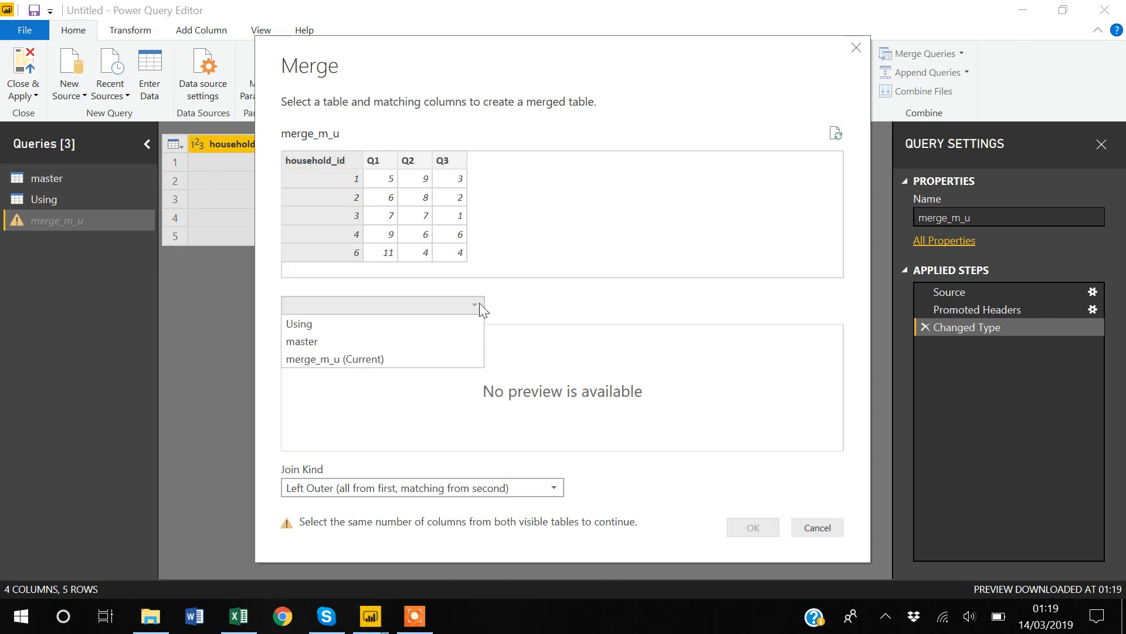
click(298, 323)
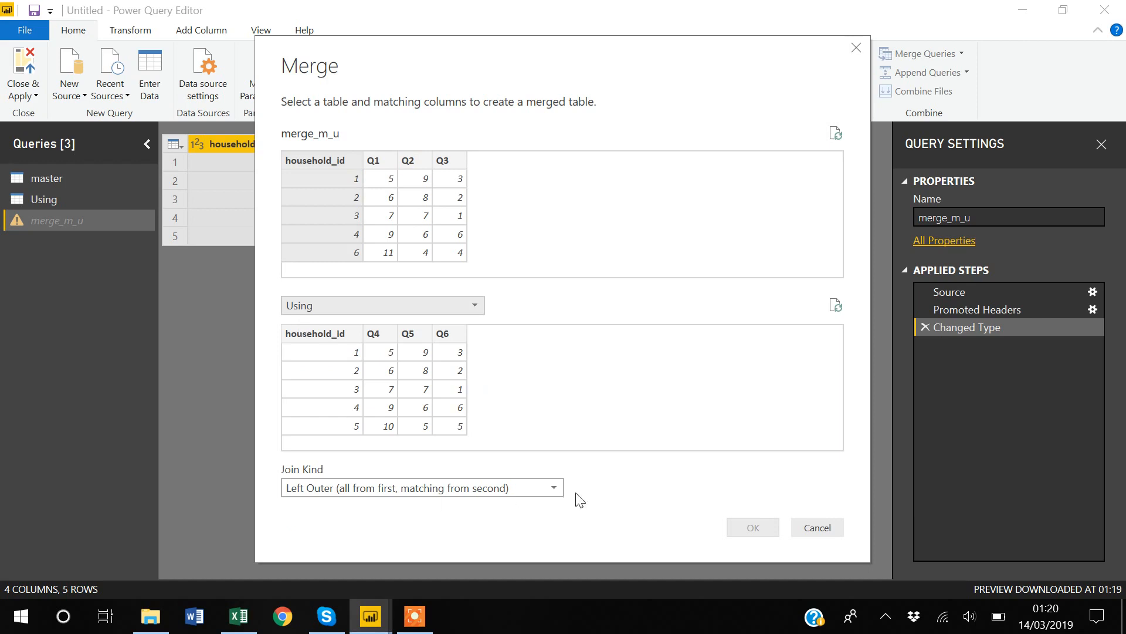
Step: Set the join kind to Right Outer (all from second, matching from first), match Using on household_id and complete the merge
click(554, 495)
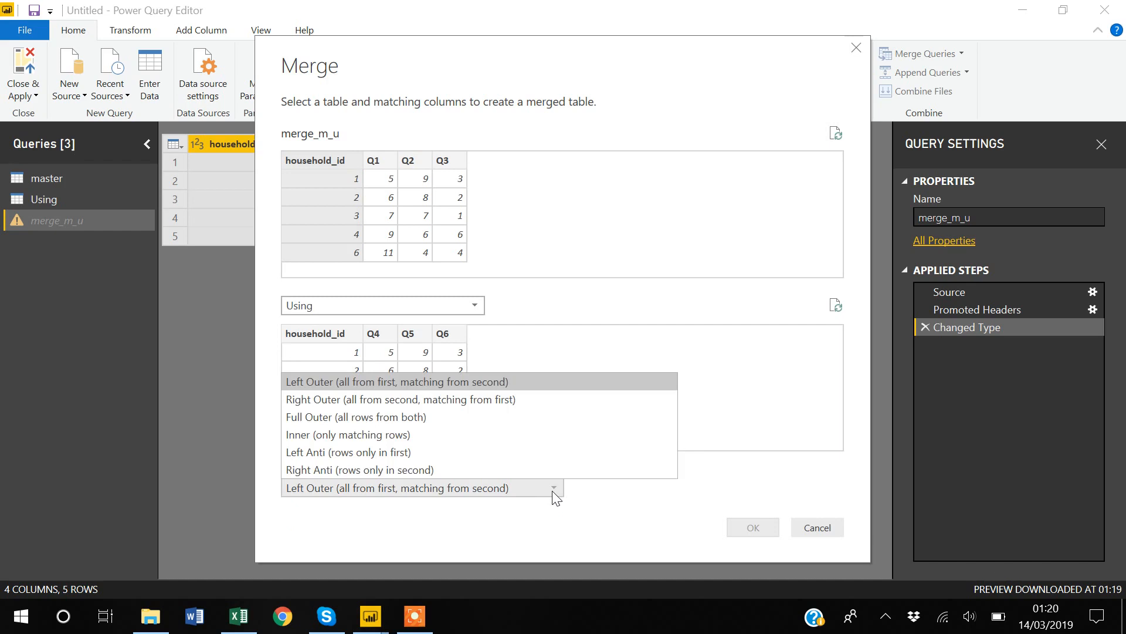
click(553, 493)
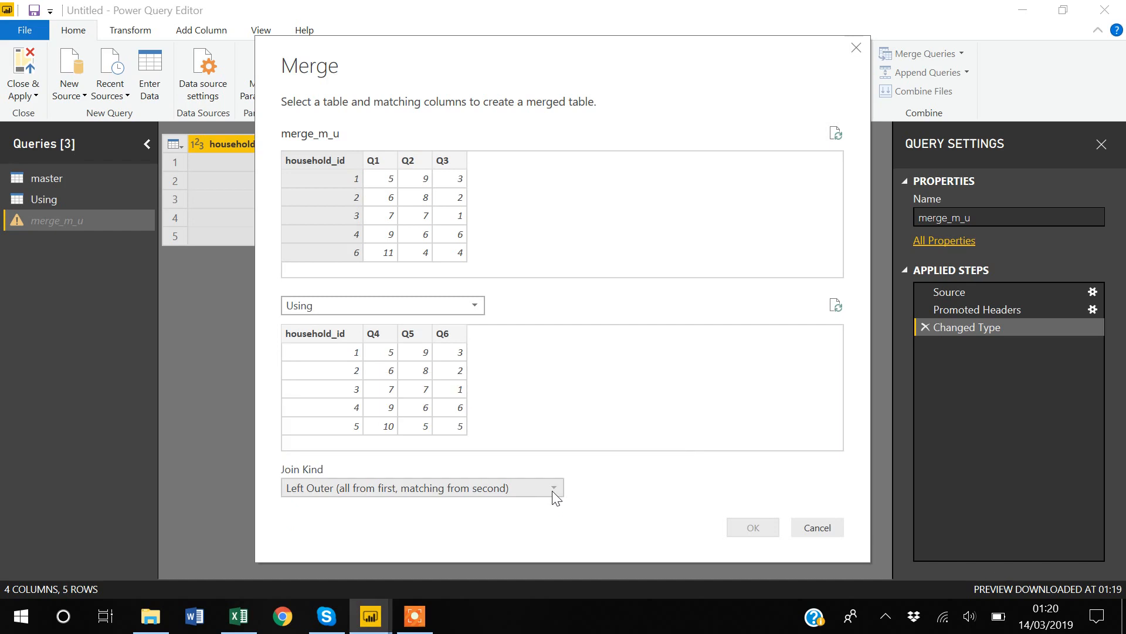
click(553, 492)
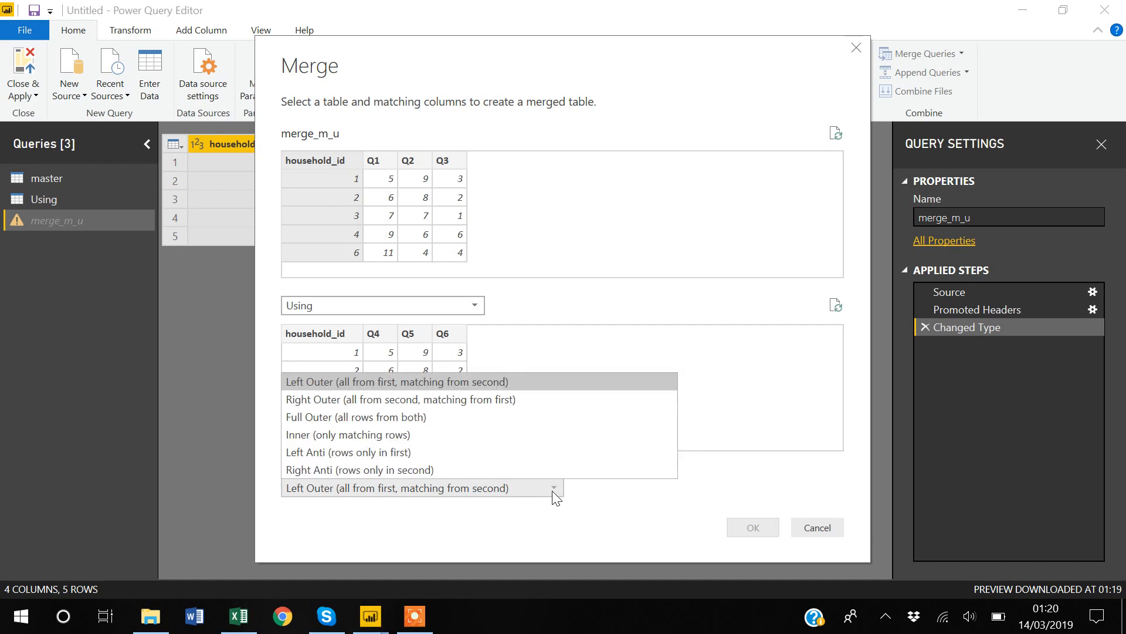
click(342, 403)
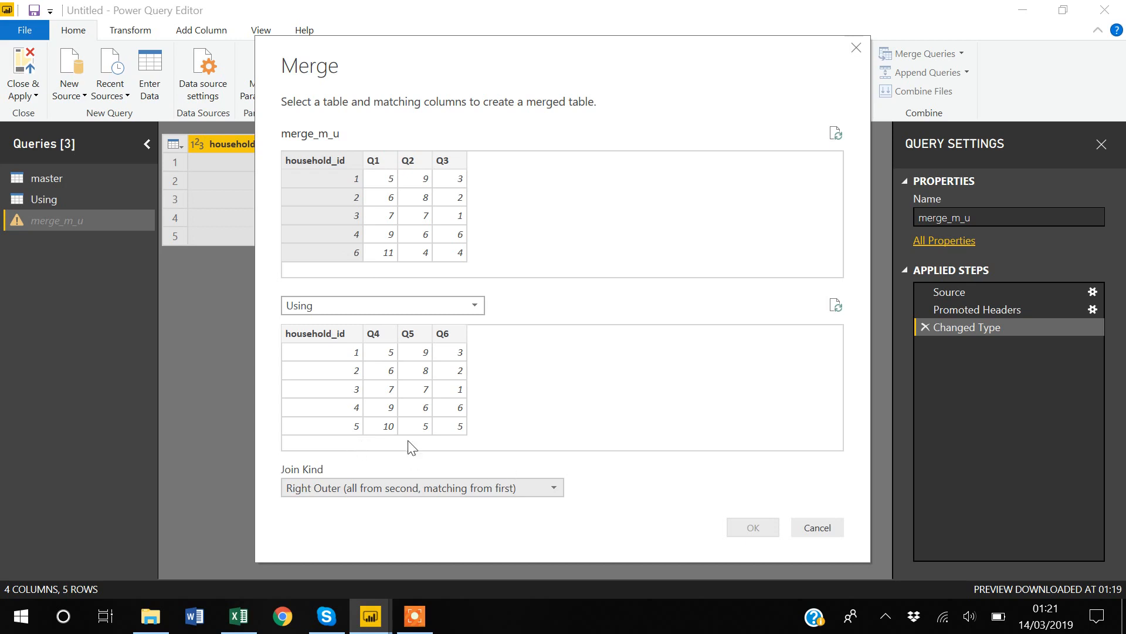
click(316, 340)
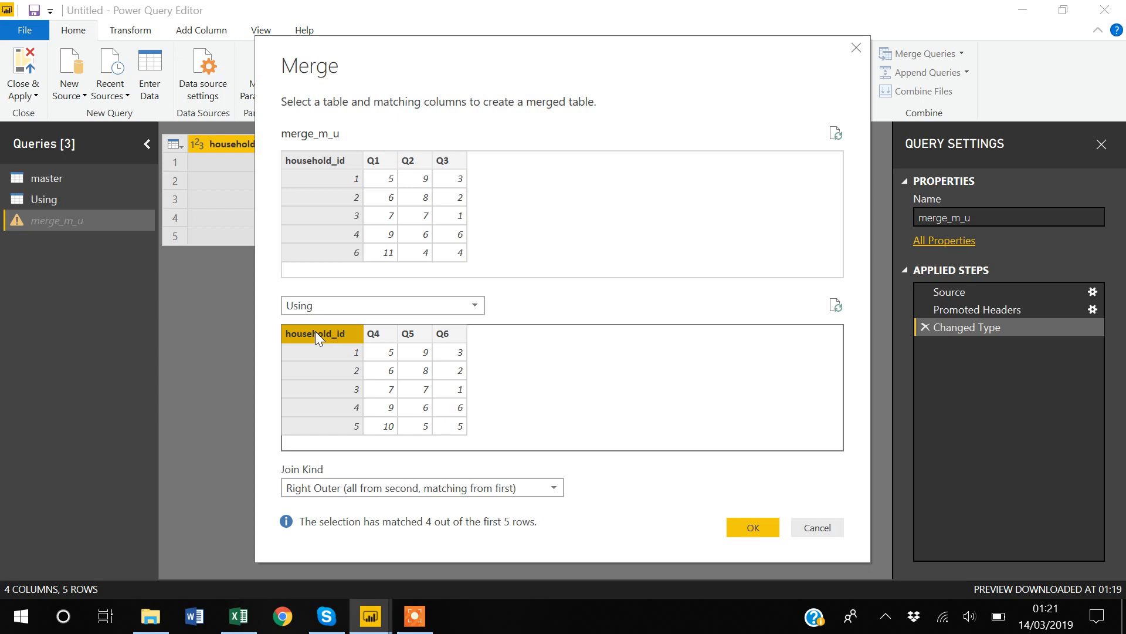
click(752, 527)
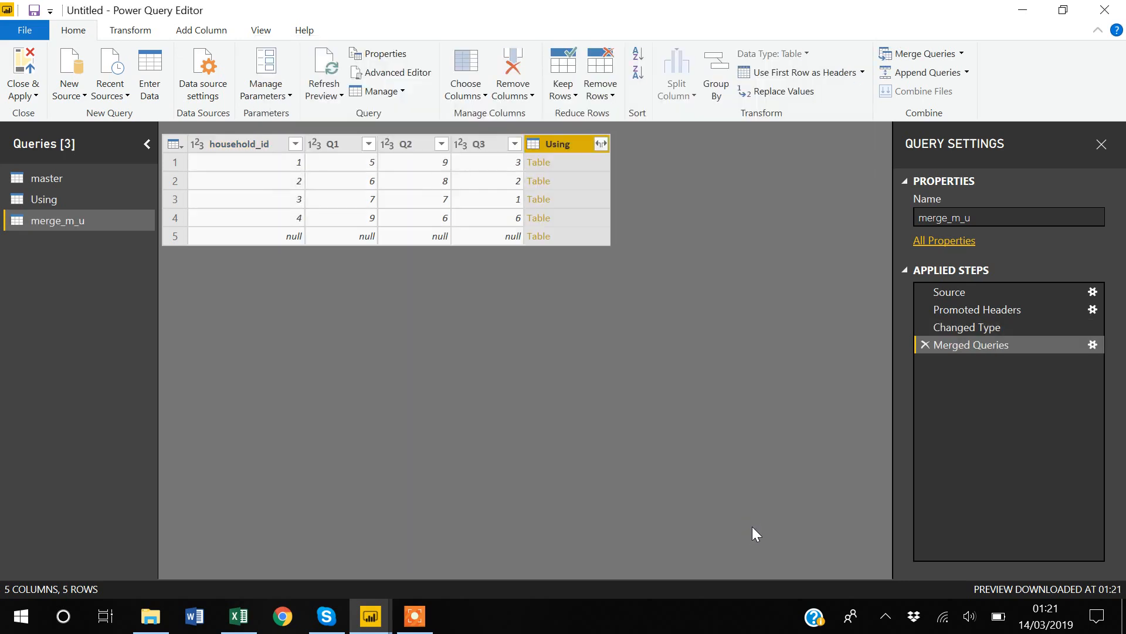
Step: Expand the merged Using column into all its columns with the original name as prefix, and remove the original household_id column
click(604, 145)
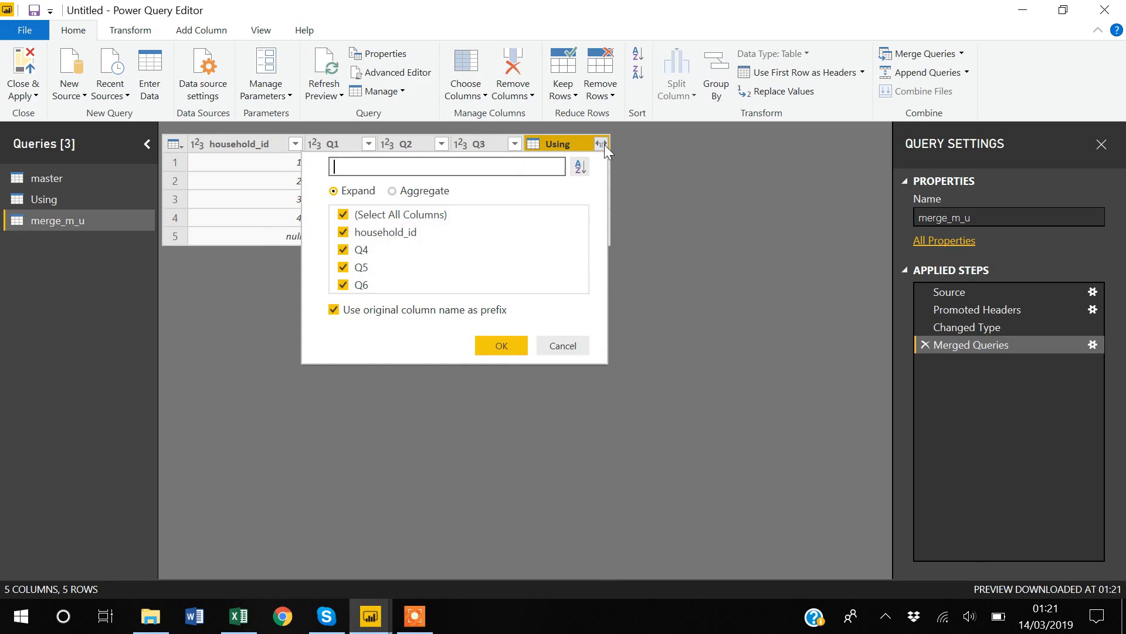
click(509, 346)
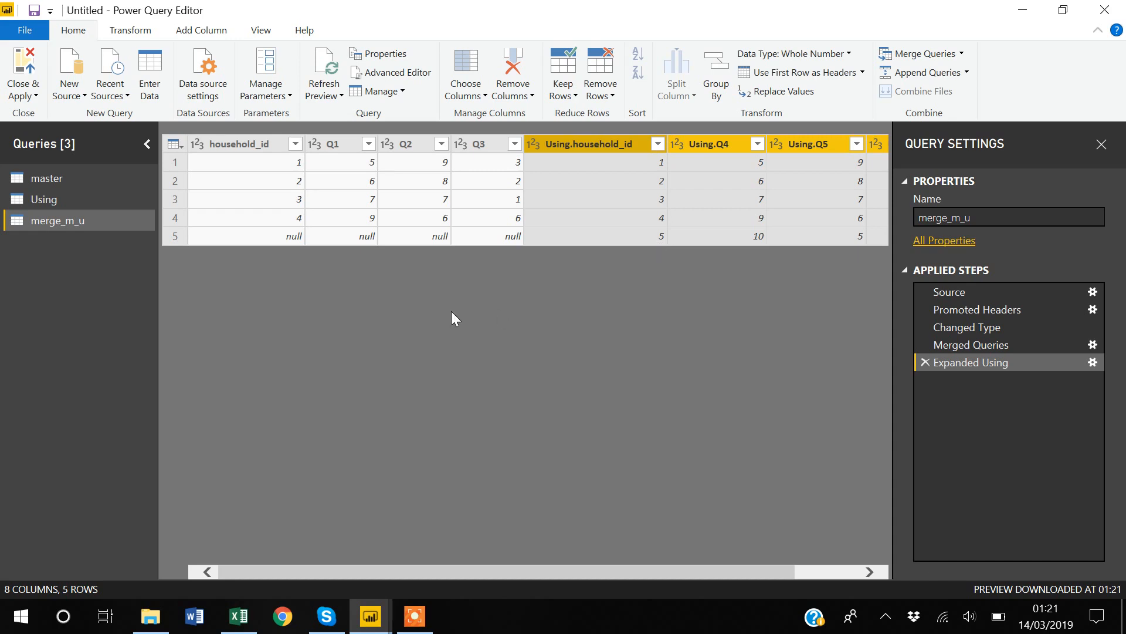
click(262, 147)
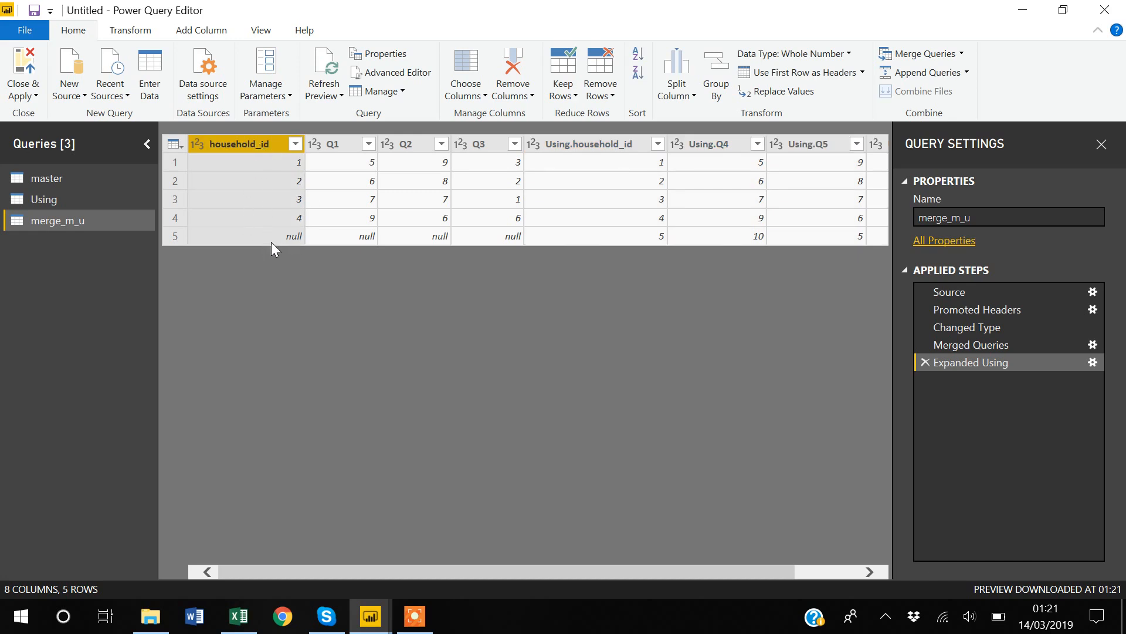
right_click(252, 151)
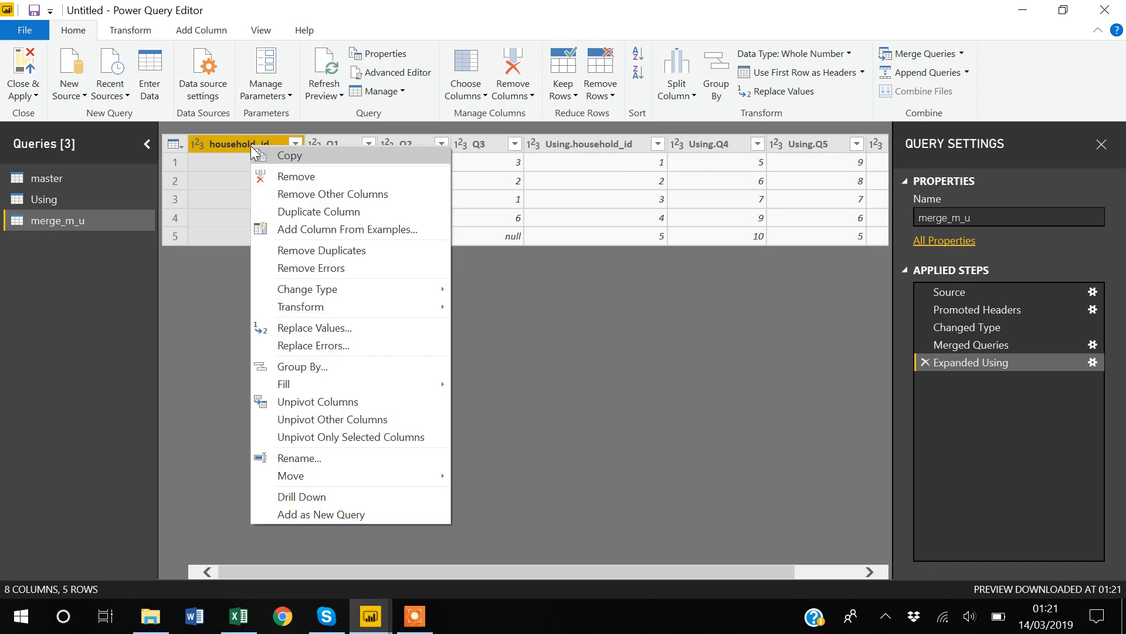
click(298, 177)
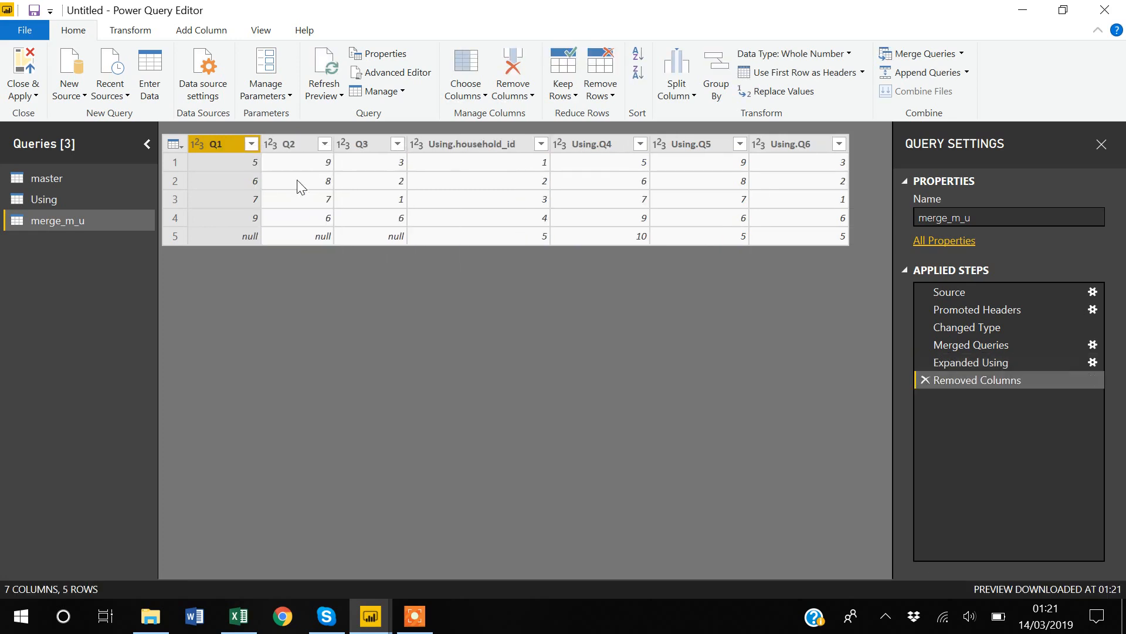
Step: Rename the Using.household_id column in merge_m_u as household_id
click(485, 146)
right_click(484, 147)
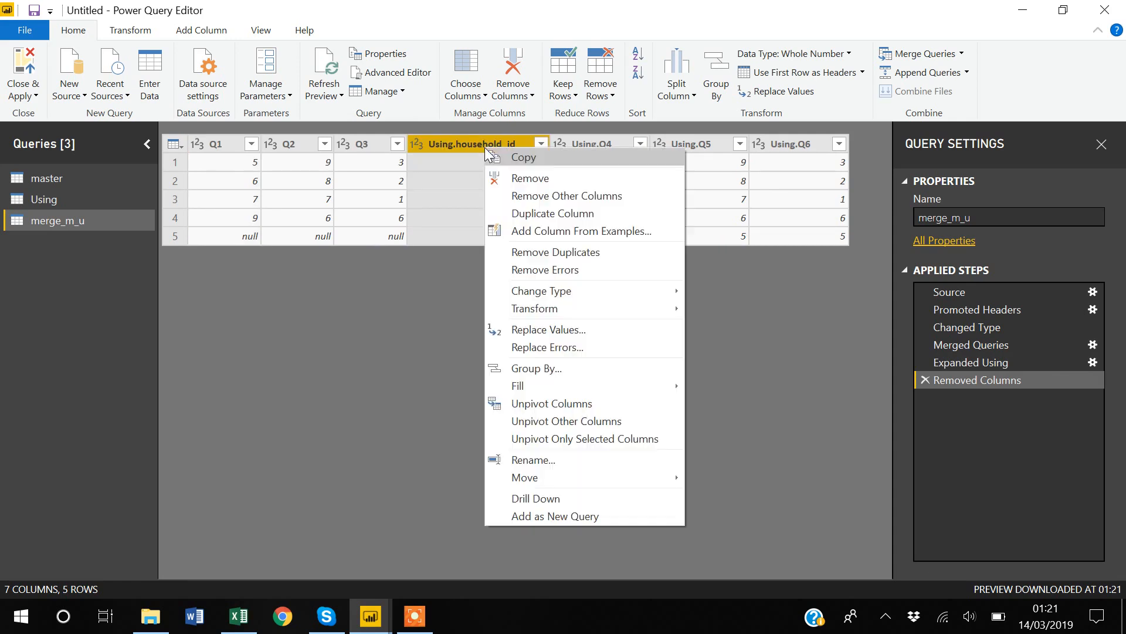
click(531, 459)
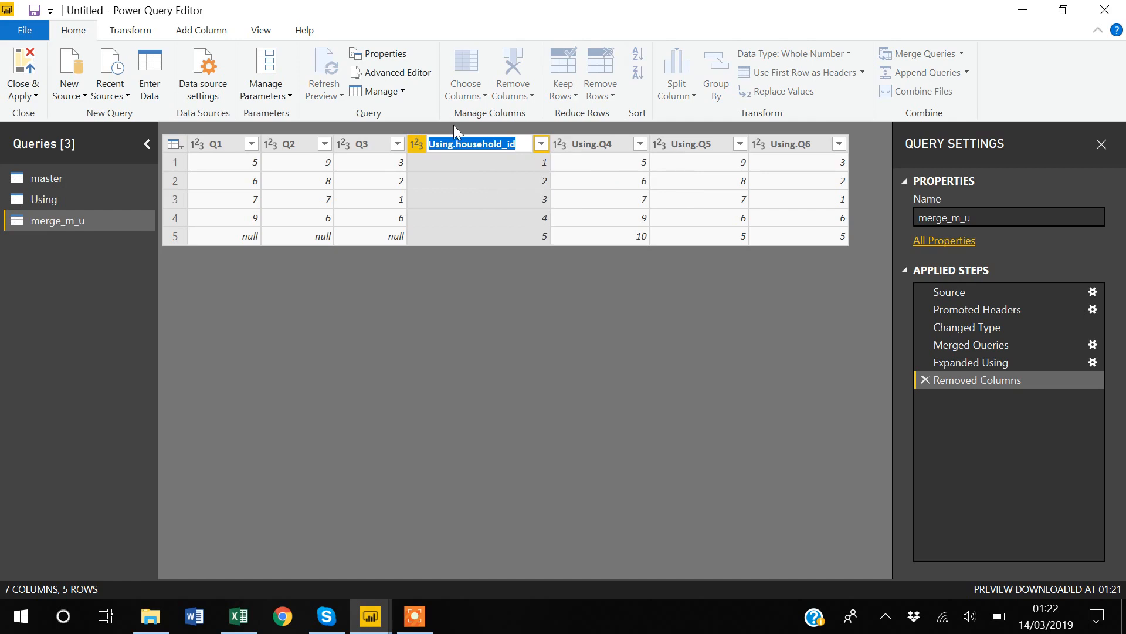
click(456, 149)
key(BackSpace)
key(BackSpace)
key(BackSpace)
key(BackSpace)
key(BackSpace)
key(BackSpace)
key(Return)
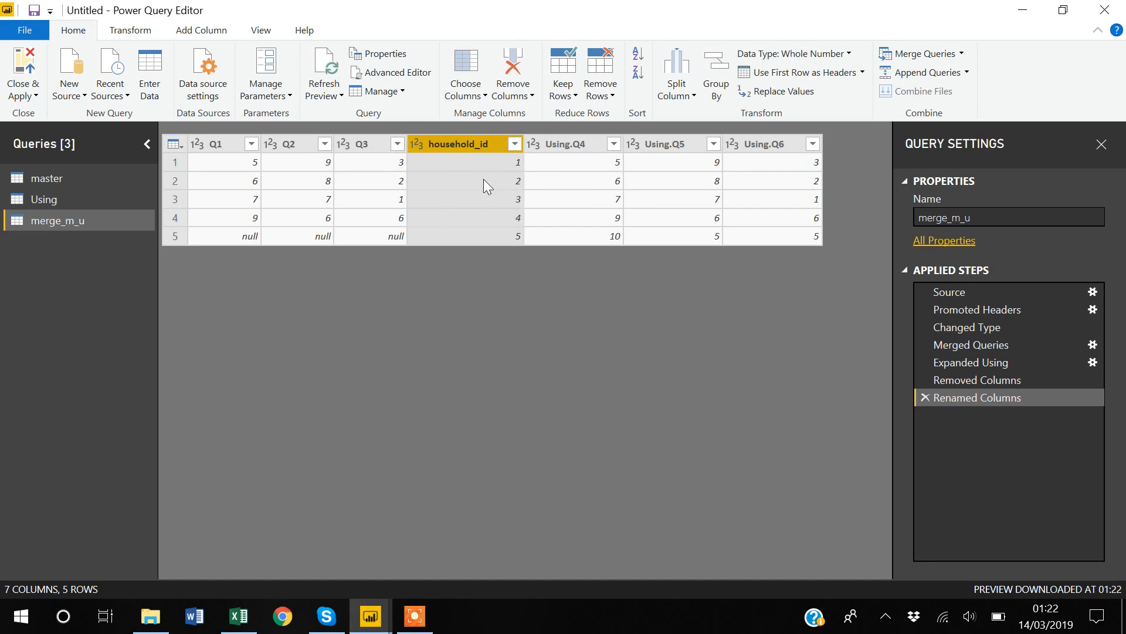
click(472, 196)
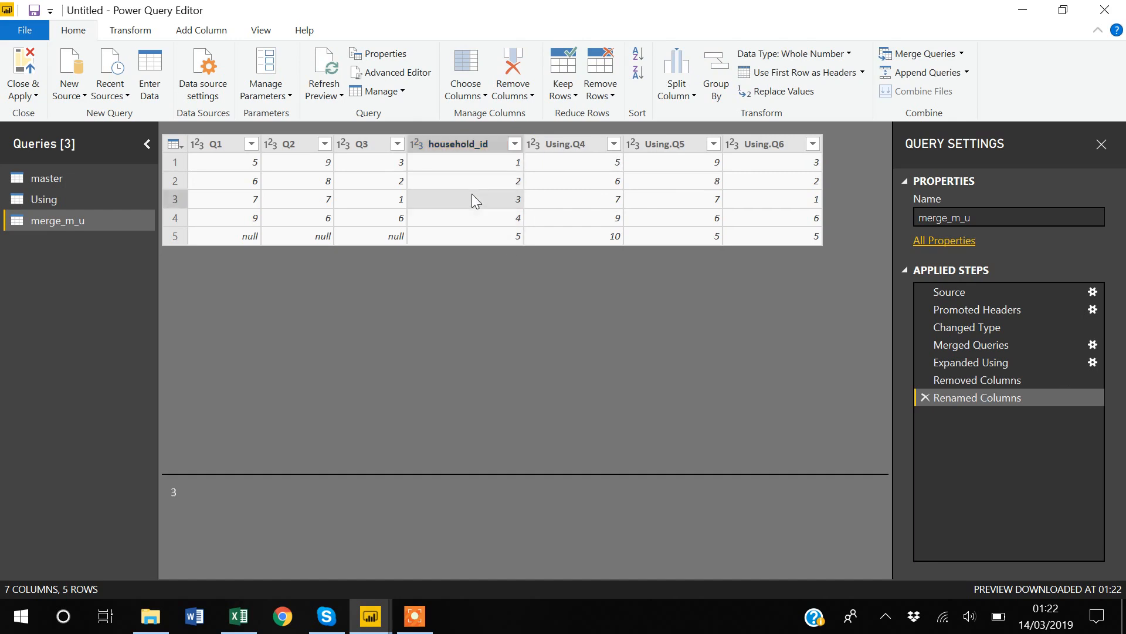
click(476, 217)
click(479, 242)
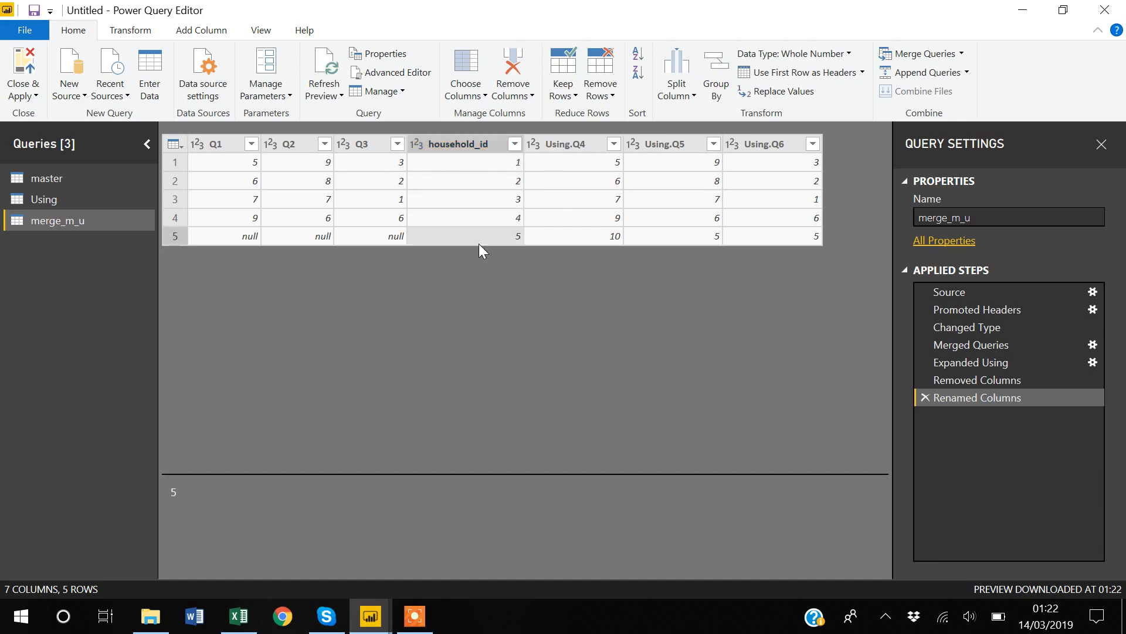
click(481, 169)
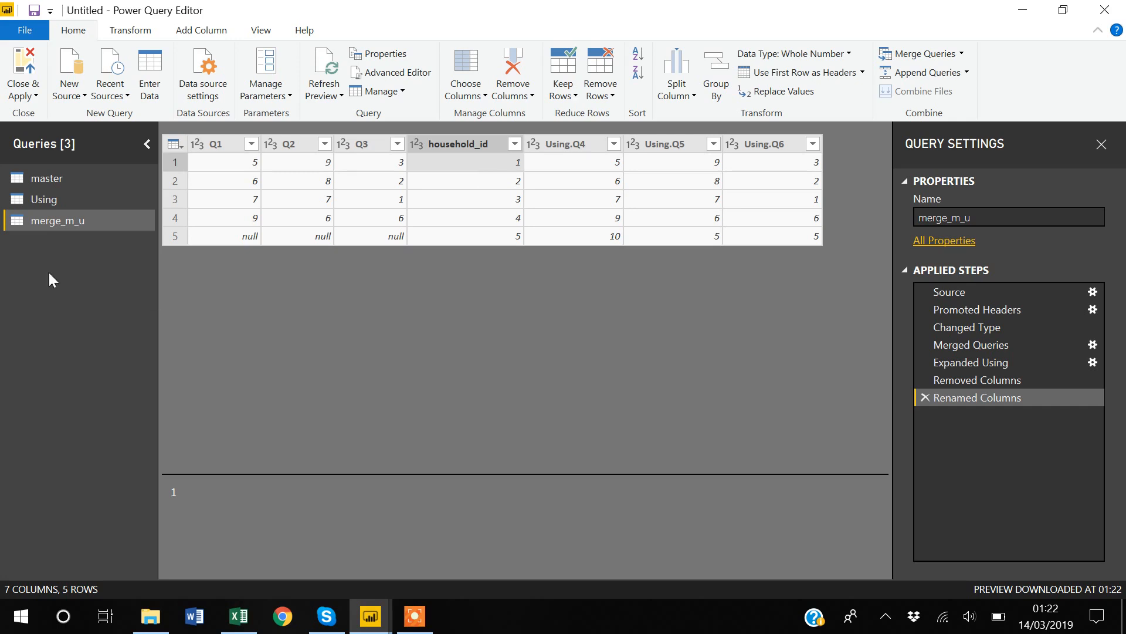
Step: Delete the merge_m_u query
right_click(47, 220)
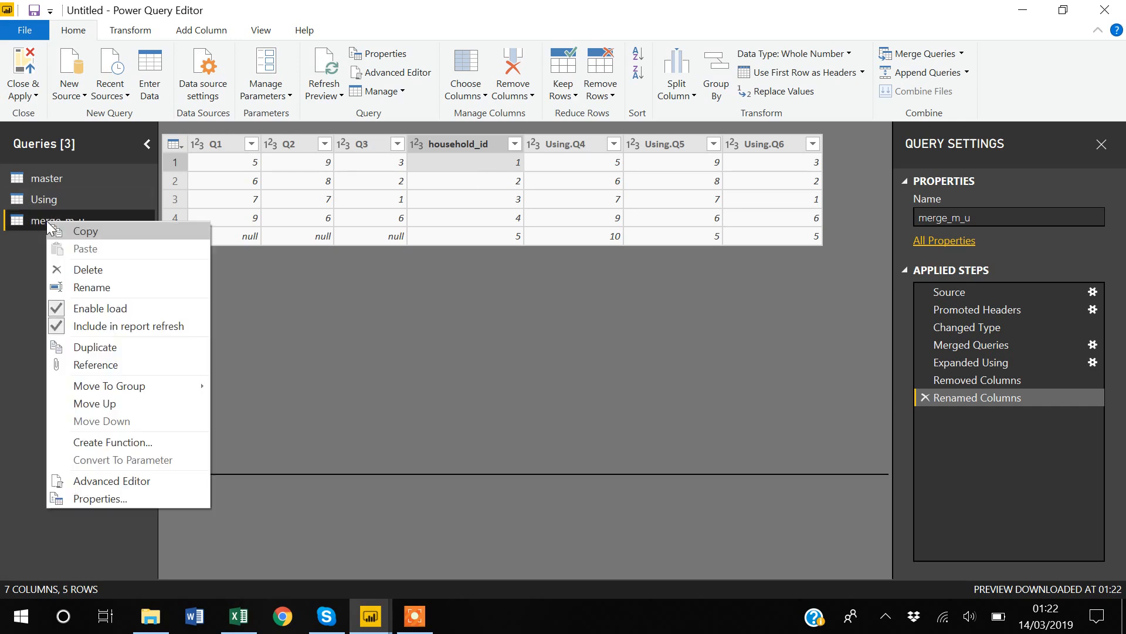
click(90, 271)
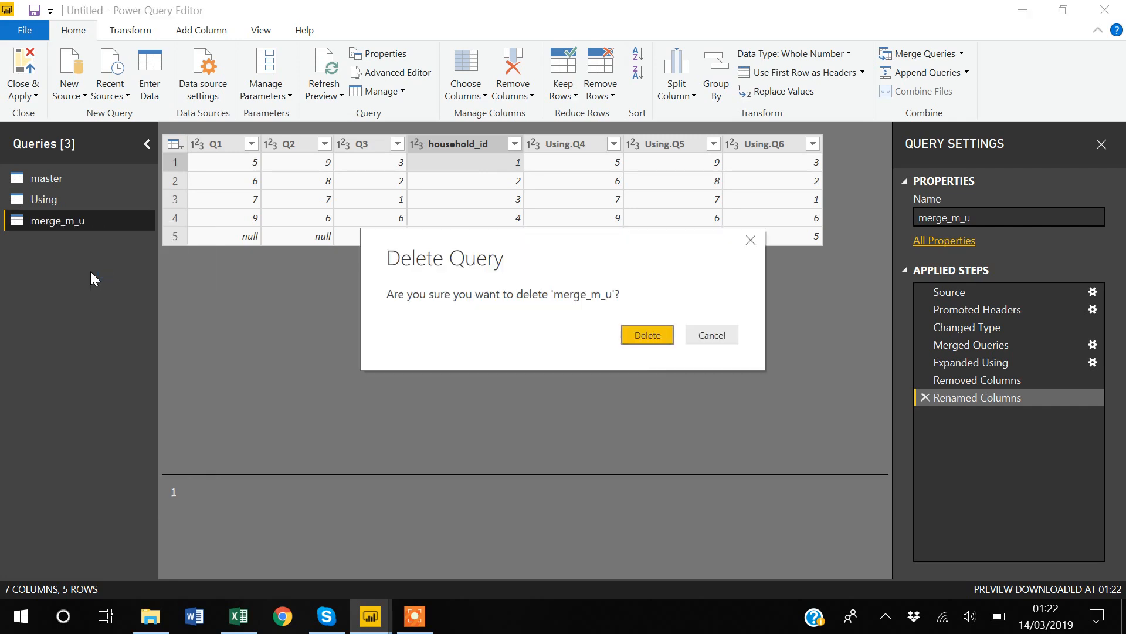
click(646, 335)
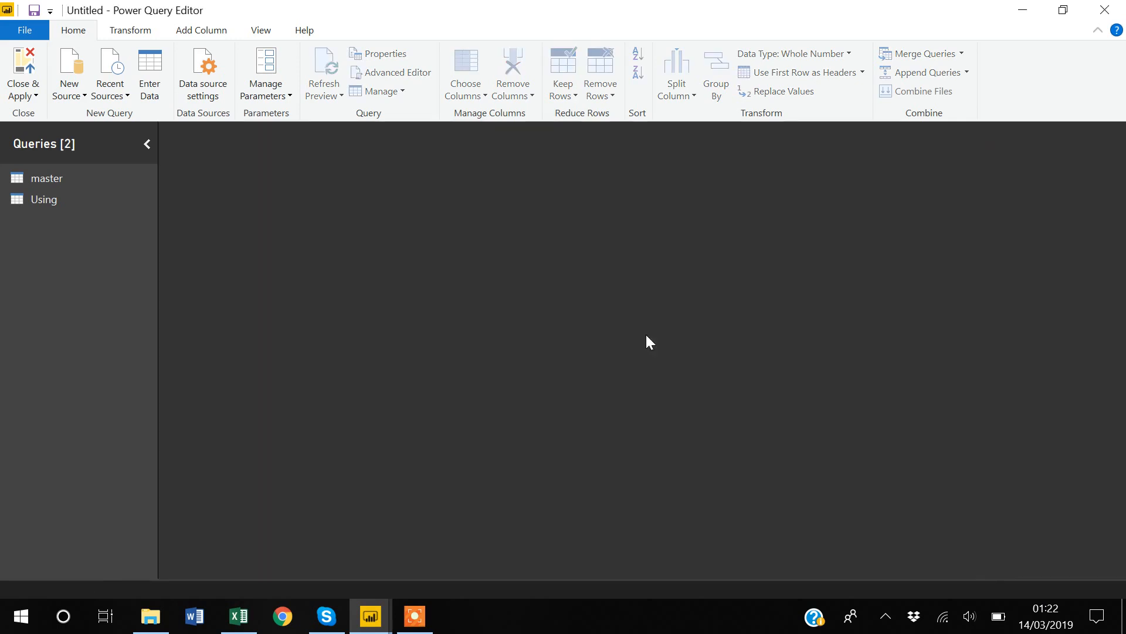
Step: Duplicate the master query and rename the copy as merge_m_u
click(48, 179)
right_click(48, 180)
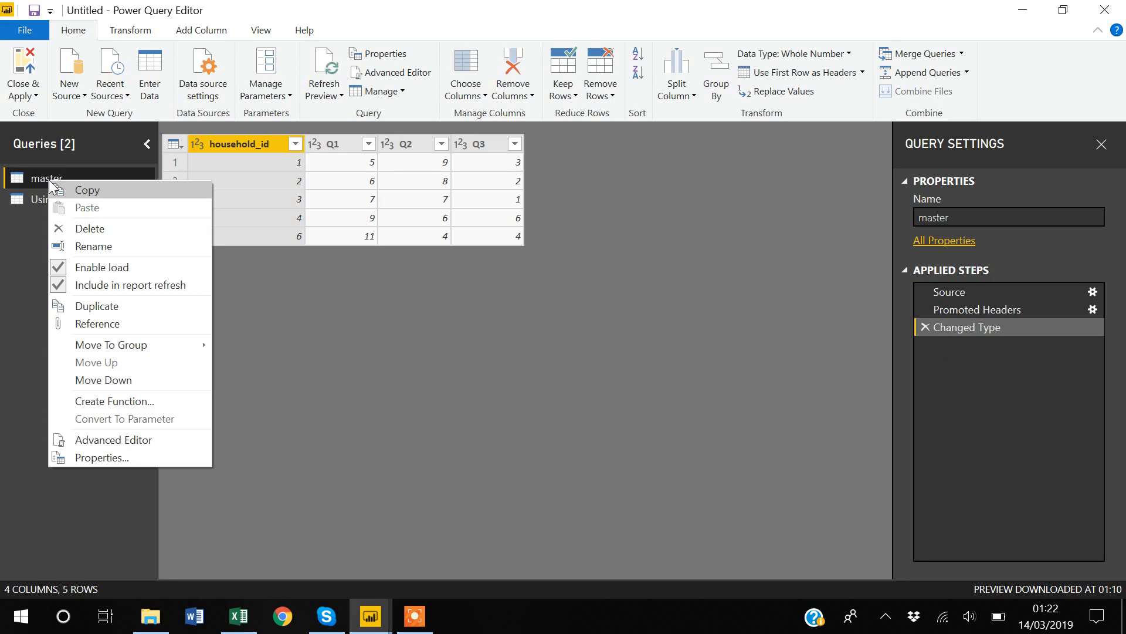
click(102, 305)
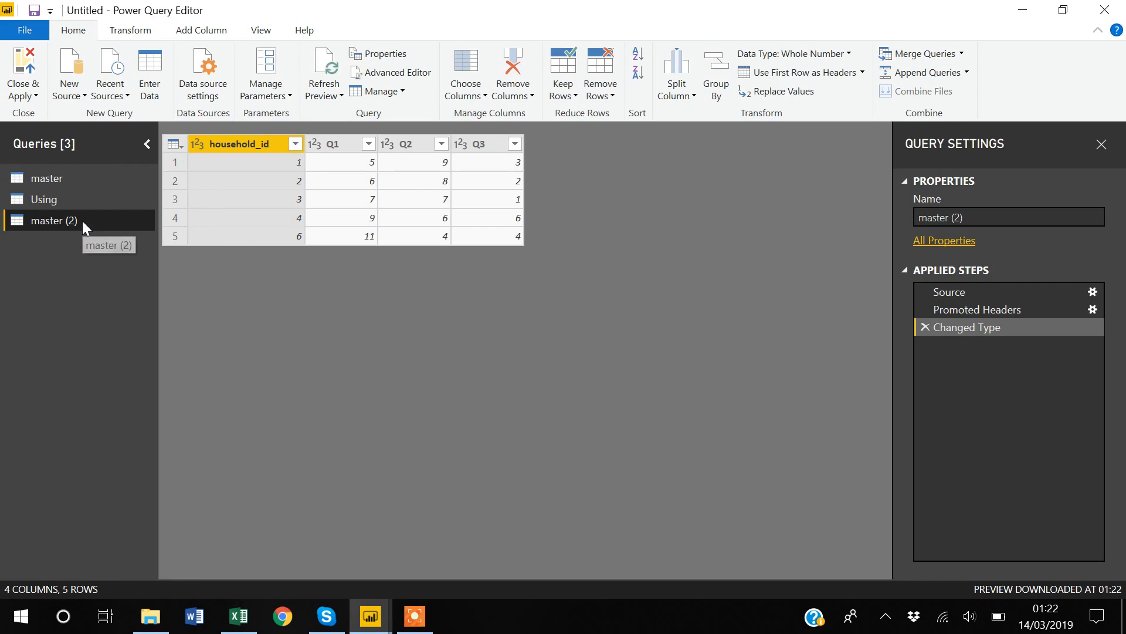
right_click(82, 221)
click(140, 288)
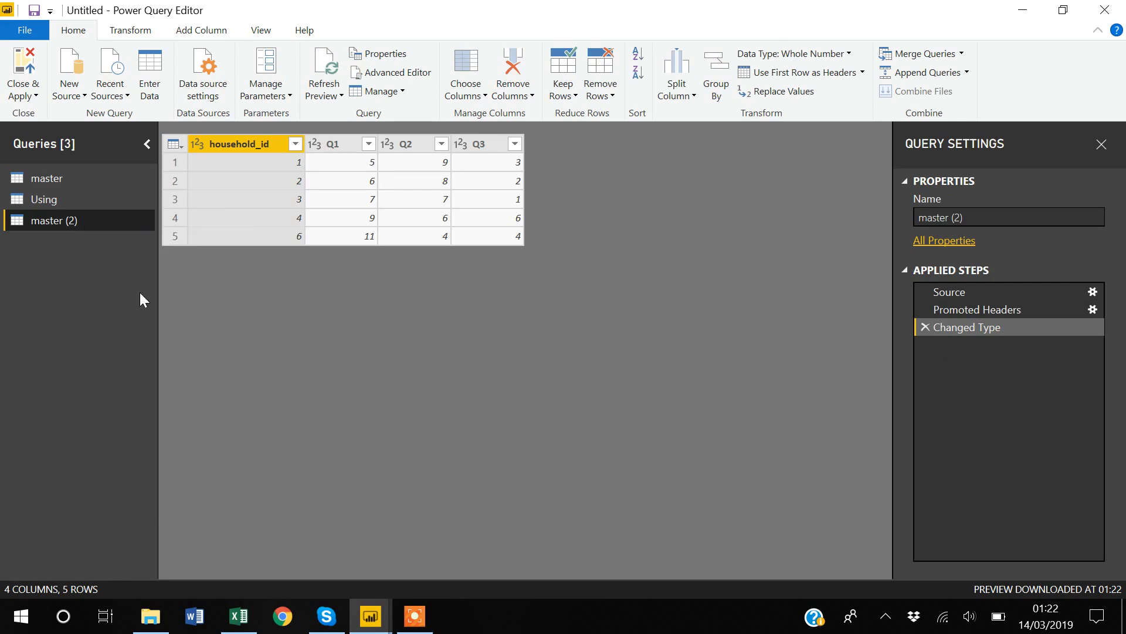
text(merge)
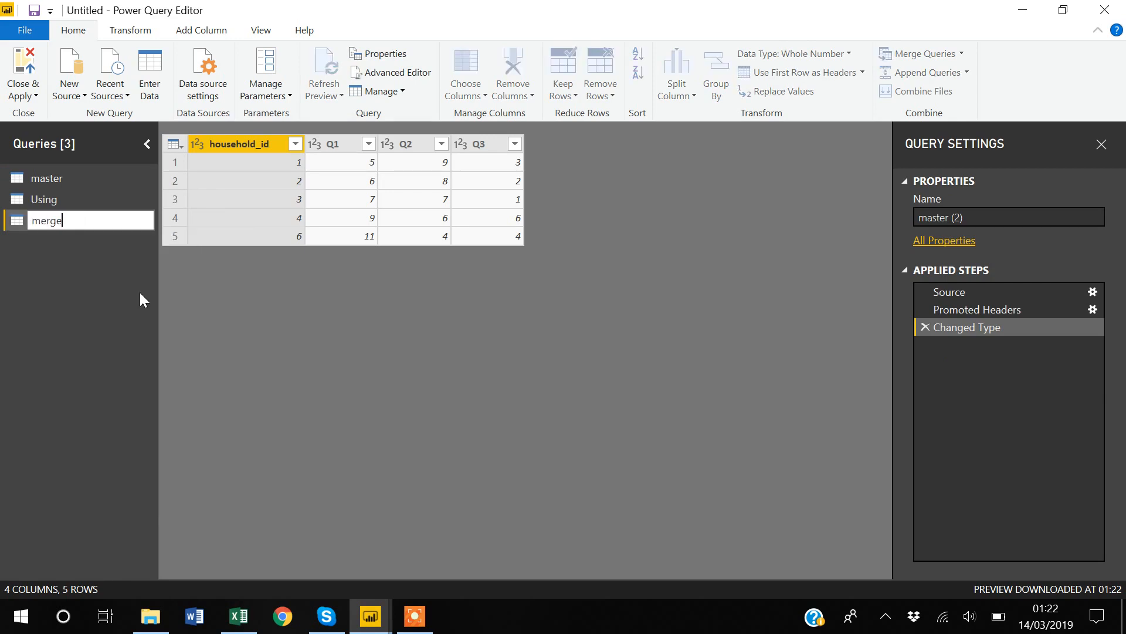
text(_m_U)
key(BackSpace)
text(u)
key(Return)
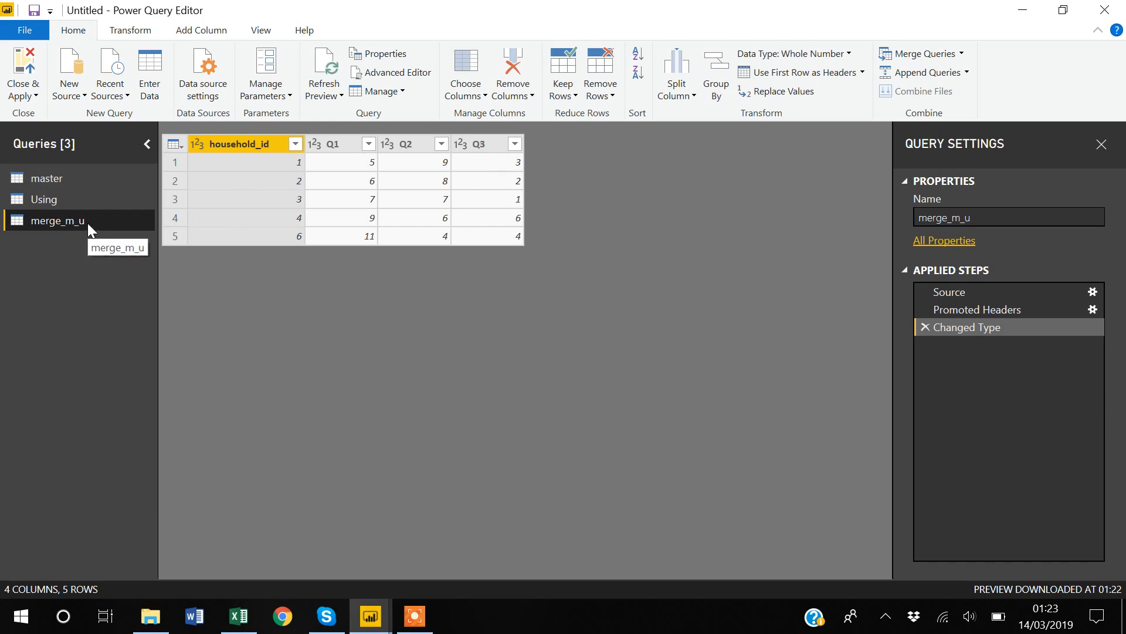
Step: Merge merge_m_u with the Using table, matching both on household_id, with a Full Outer (all rows from both) join
click(908, 58)
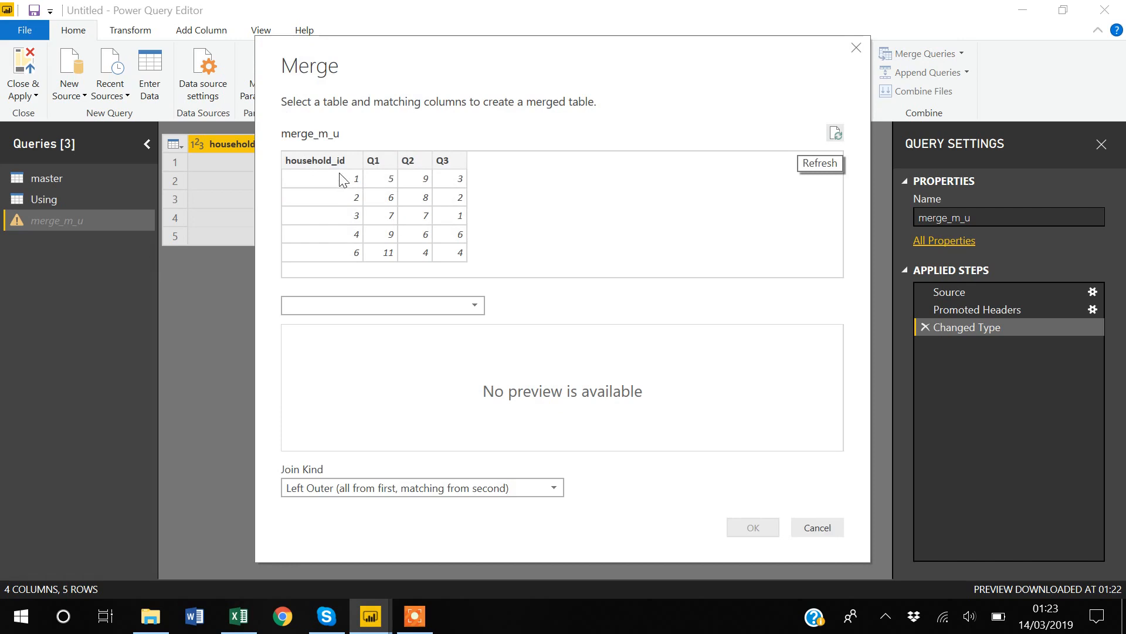
click(334, 160)
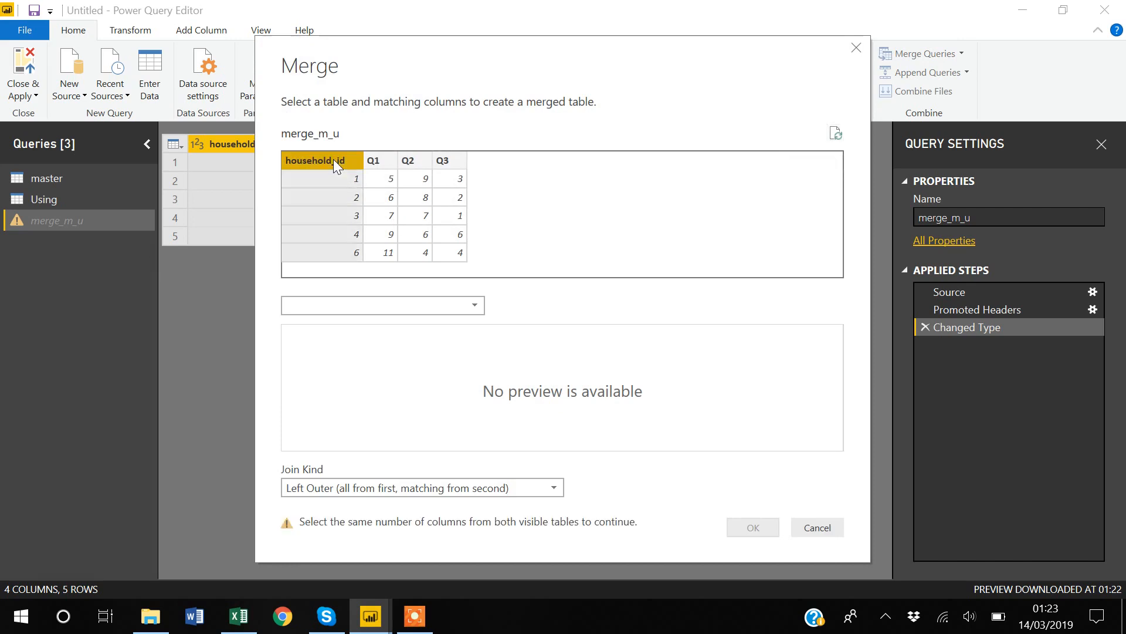
click(474, 305)
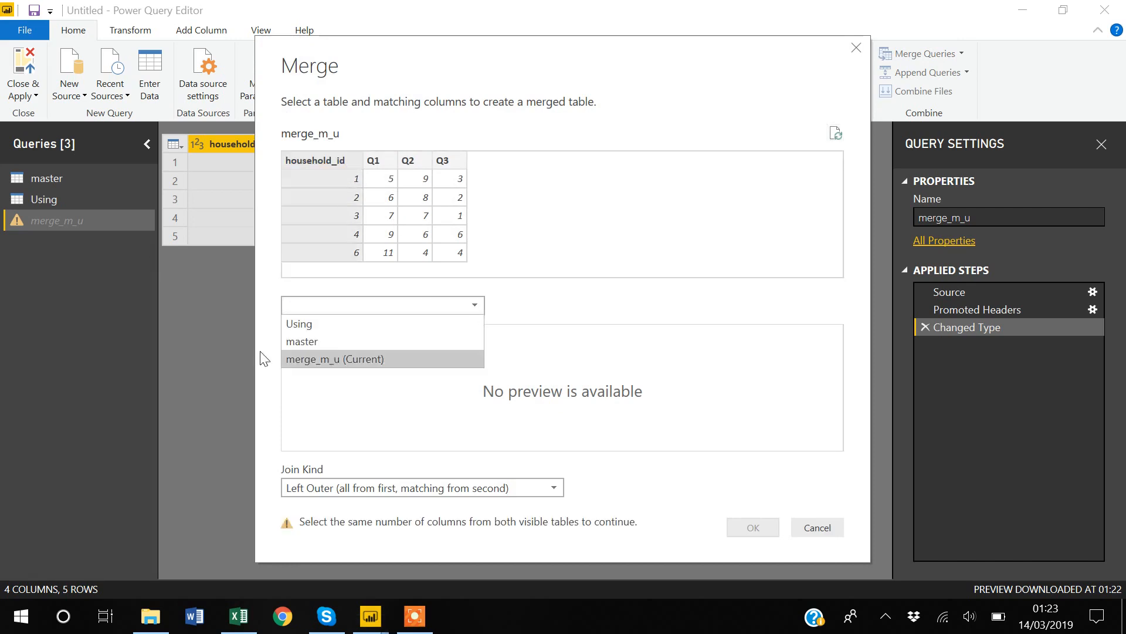
click(298, 326)
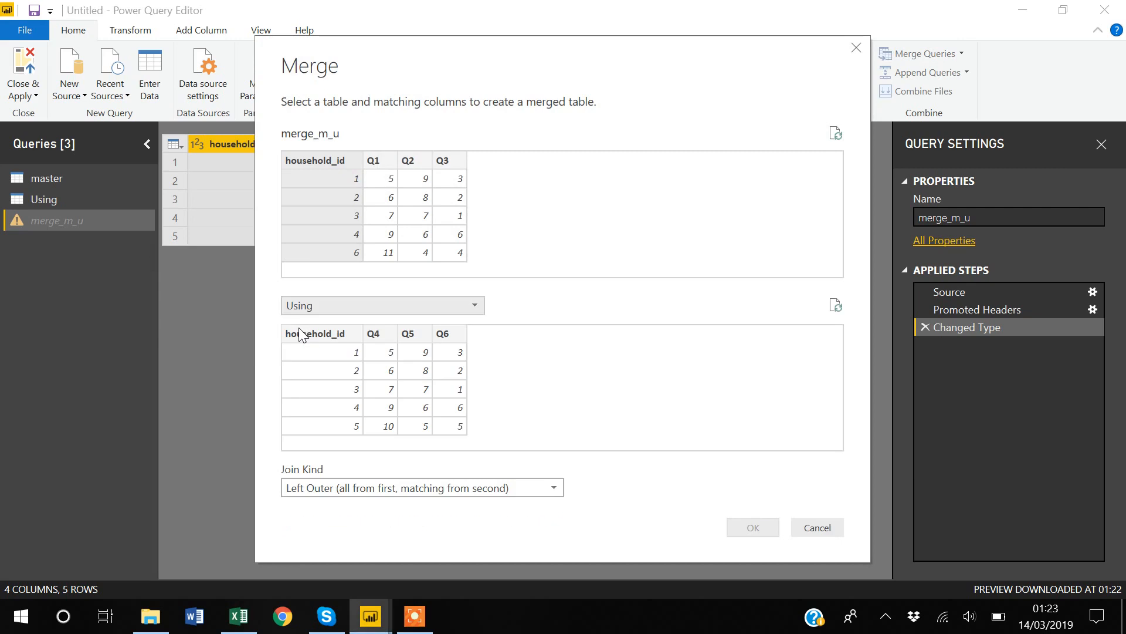
click(310, 339)
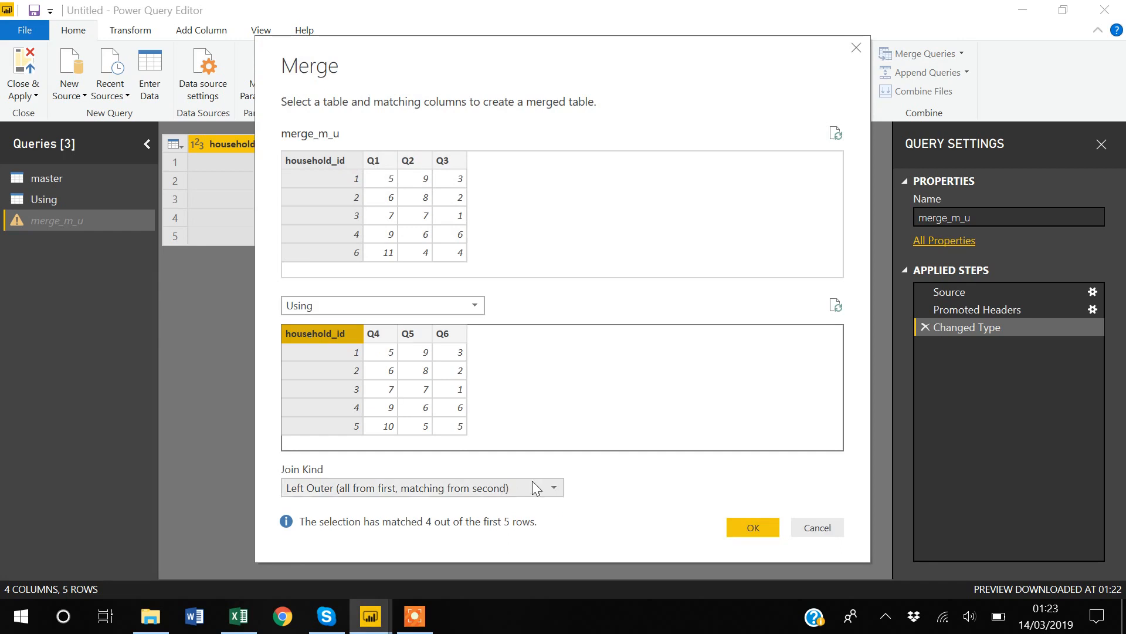
click(552, 487)
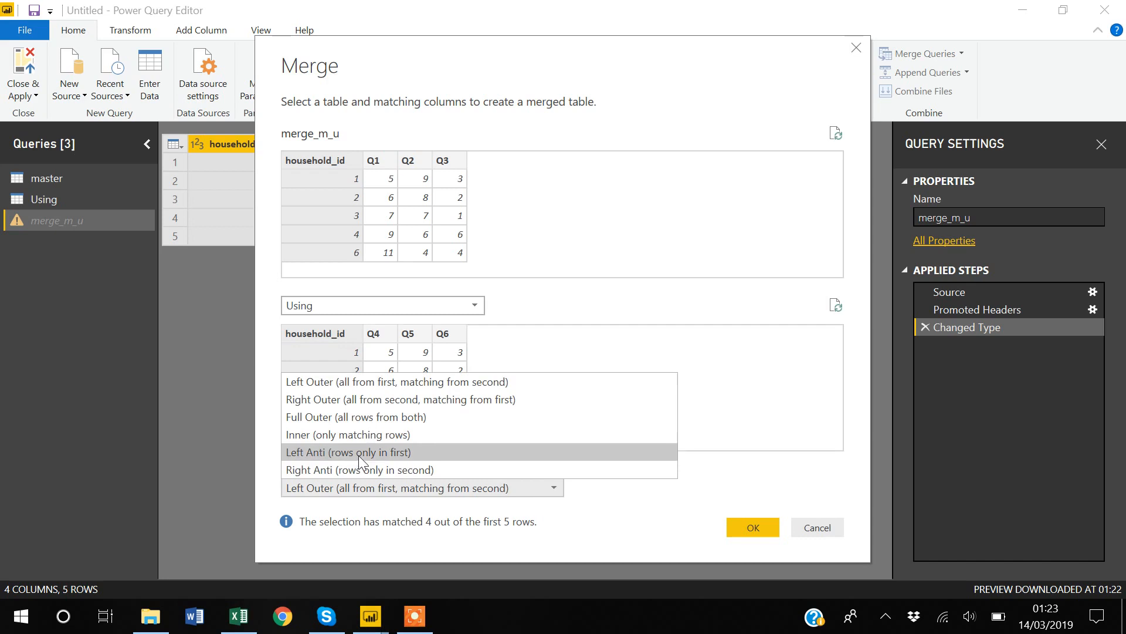
click(369, 421)
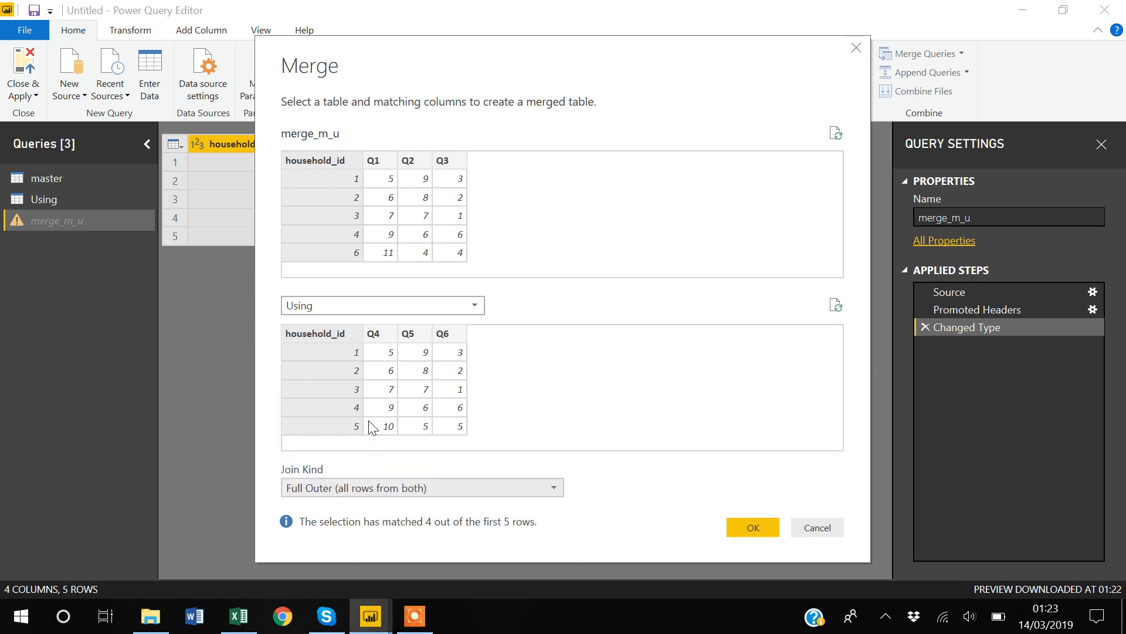
click(758, 526)
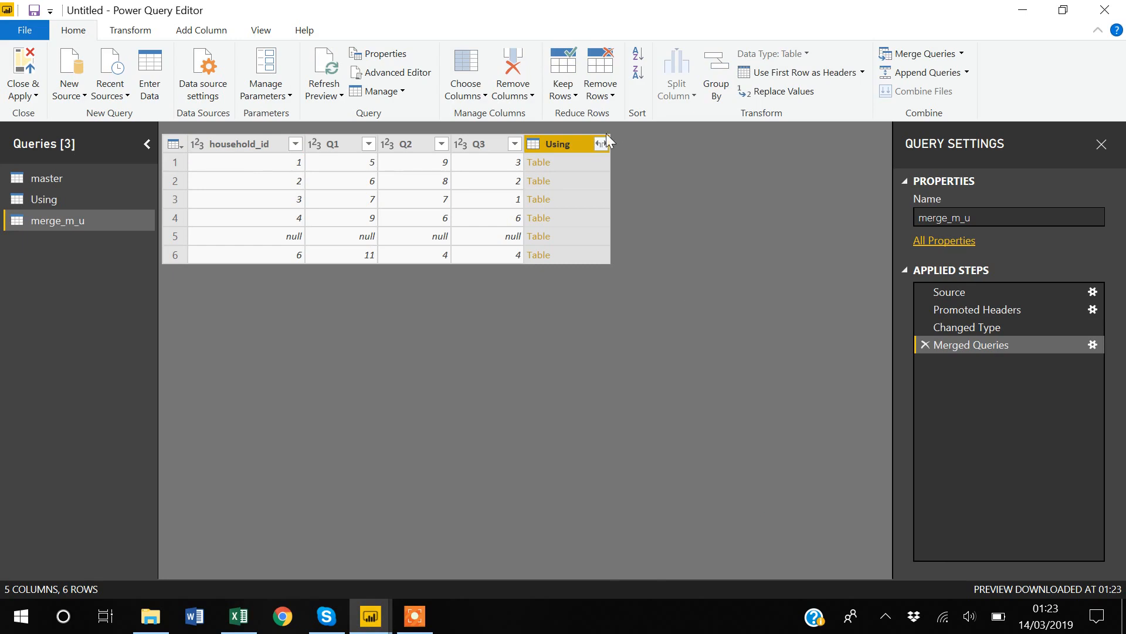
Step: Expand the merged Using column into all its columns with the original column name as prefix
click(601, 142)
click(520, 345)
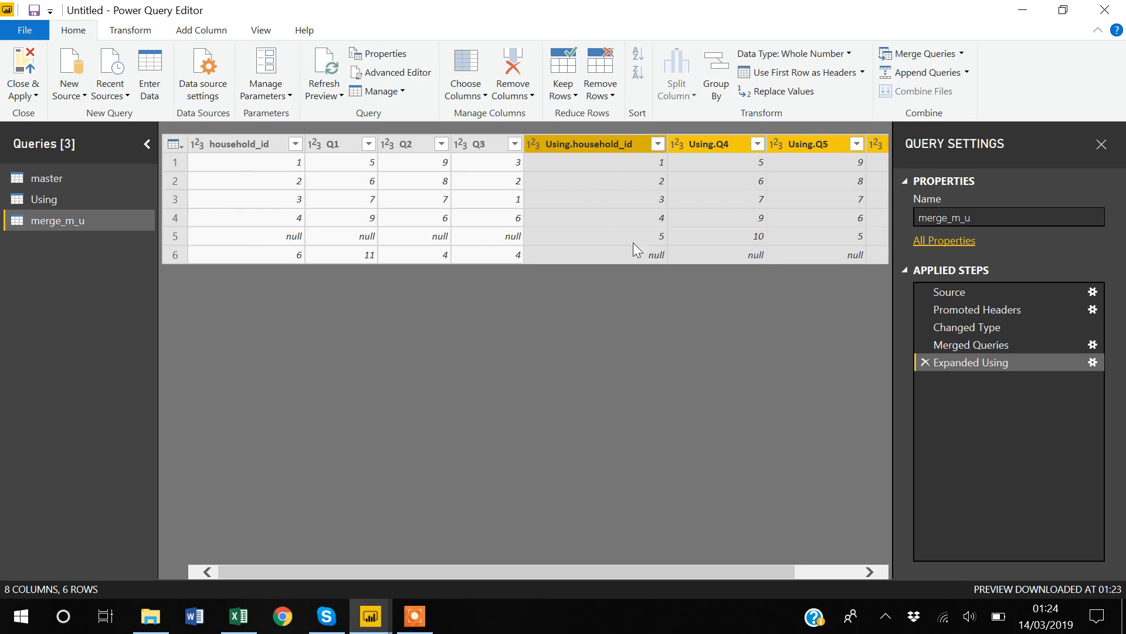
click(656, 255)
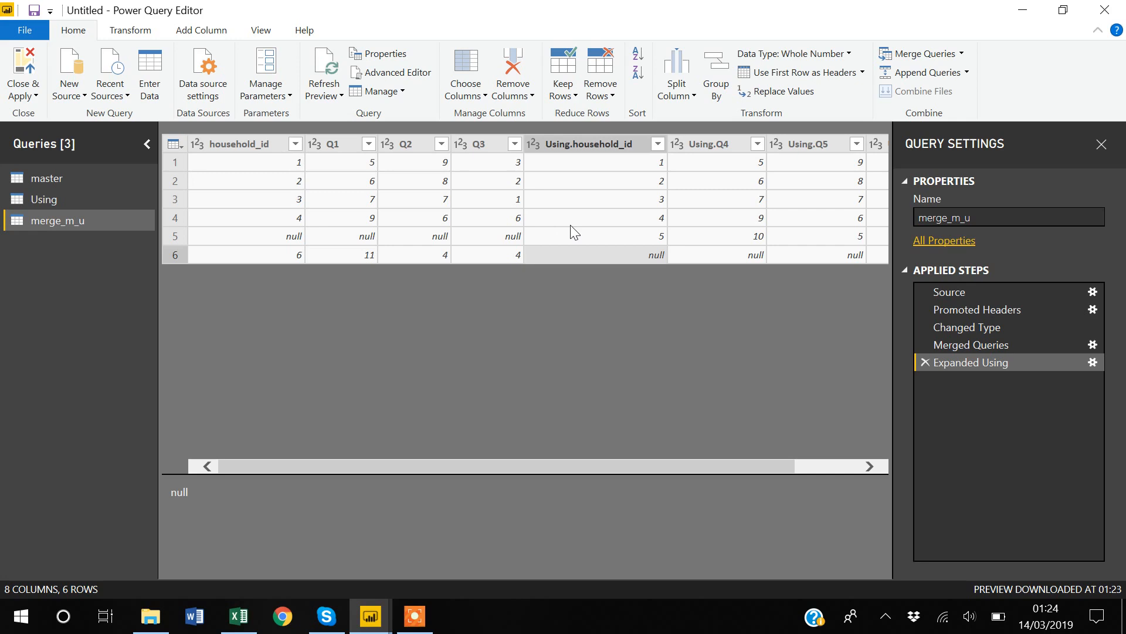
Step: Start a custom column in merge_m_u and name it hh_id
click(202, 33)
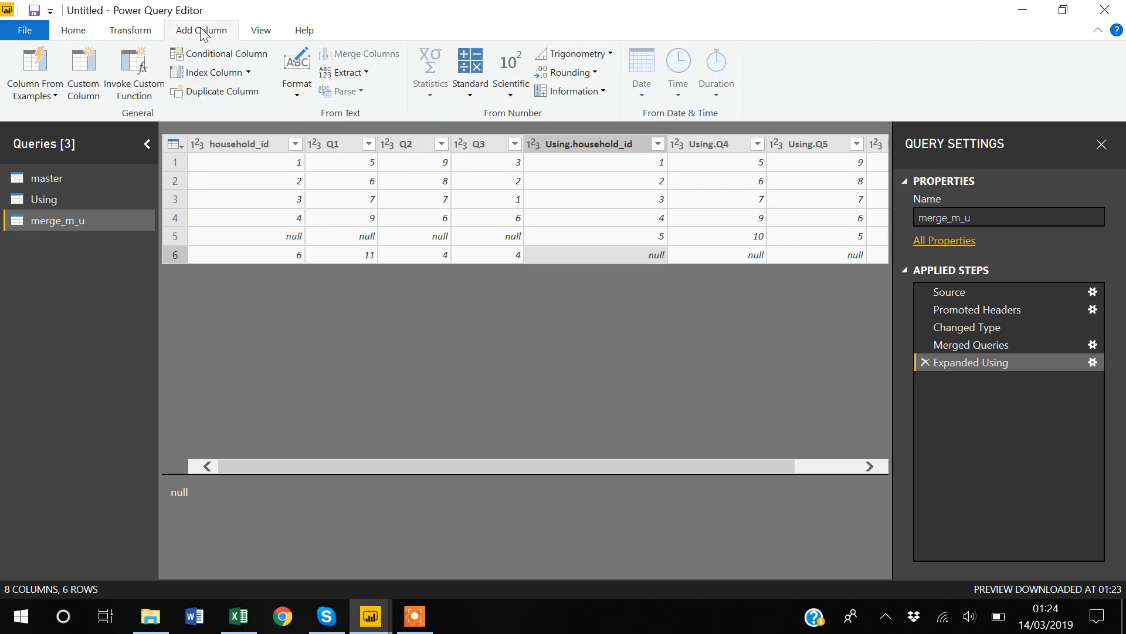
click(85, 75)
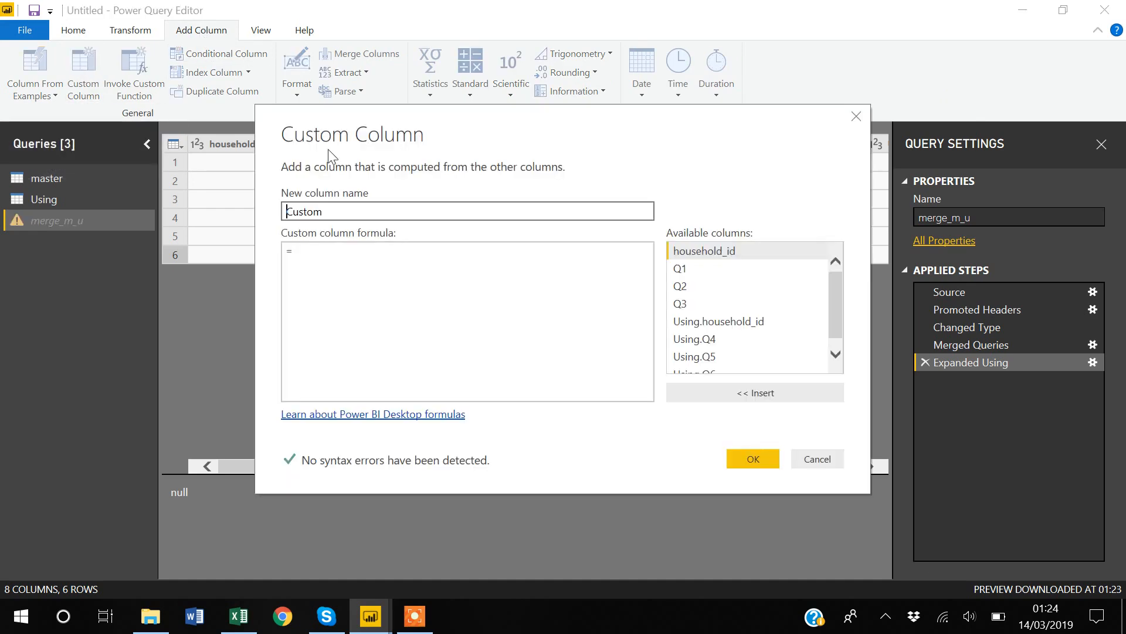
click(330, 211)
key(BackSpace)
key(BackSpace)
key(BackSpace)
key(BackSpace)
key(BackSpace)
key(BackSpace)
text(hh_id)
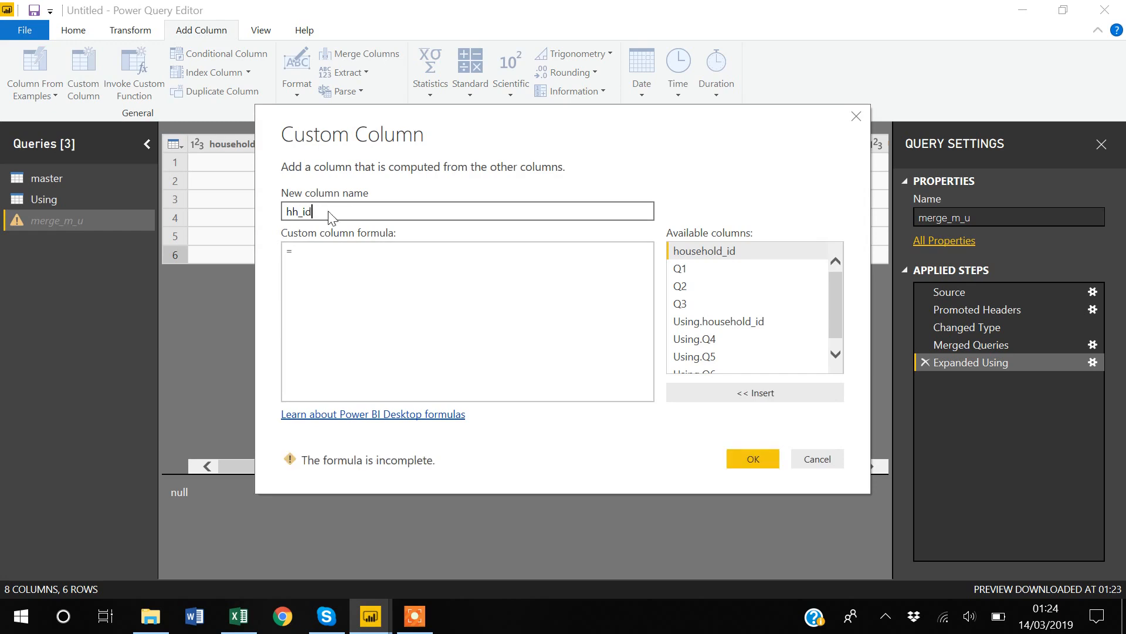
Step: Define hh_id with the formula if [household_id] <> null then [household_id] else [Using.household_id] and add the column to merge_m_u
click(315, 256)
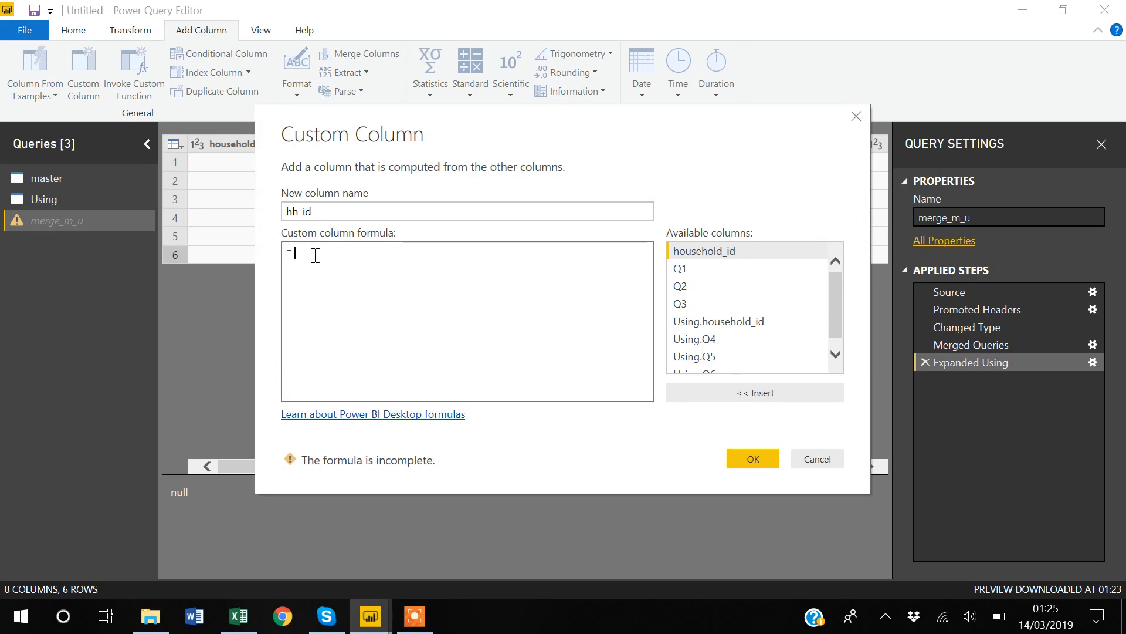
text(if)
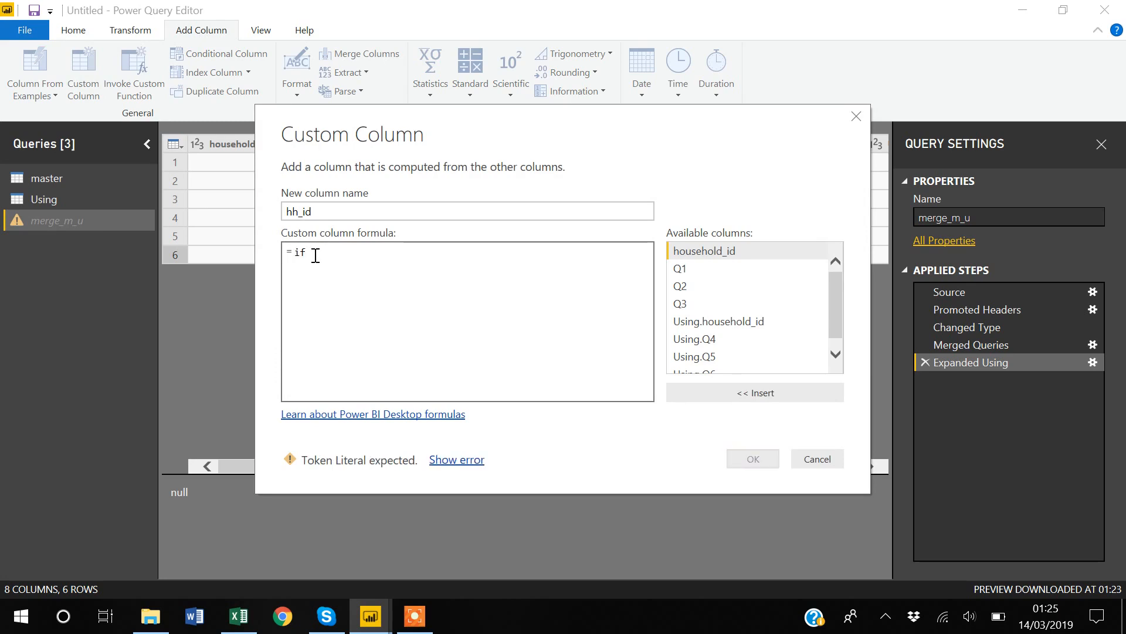
click(695, 252)
double_click(694, 252)
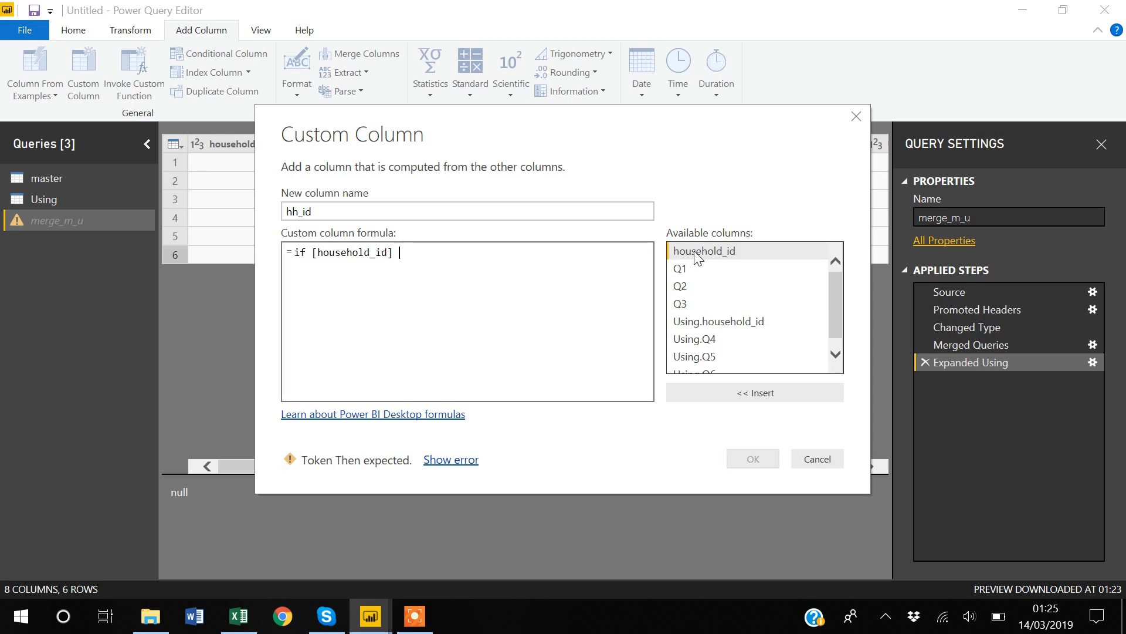
text(<>)
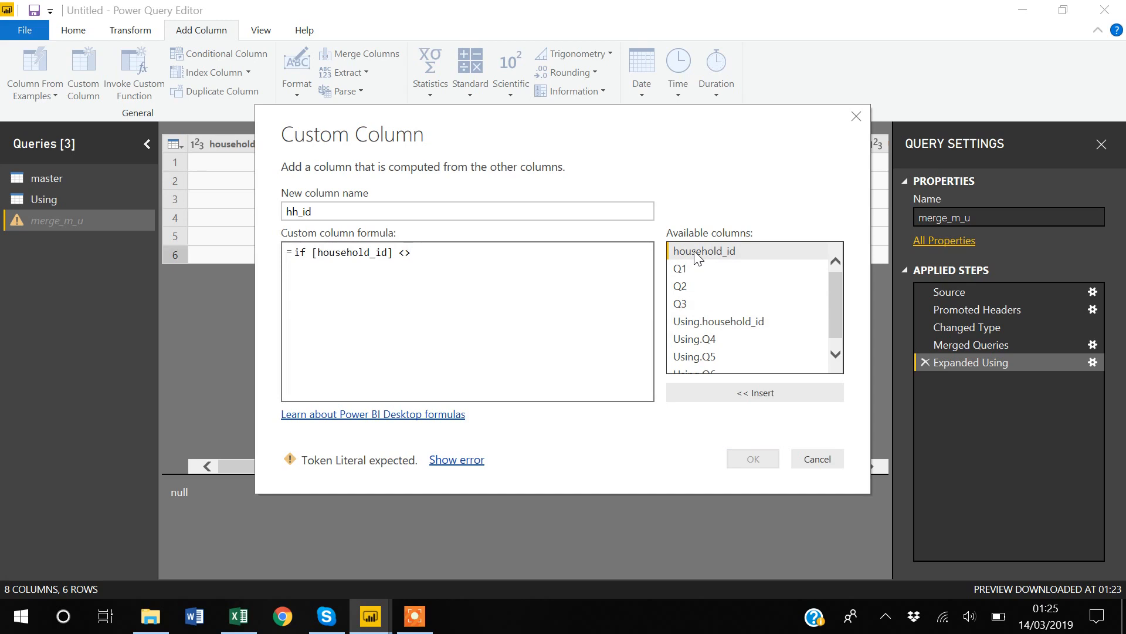
text( n)
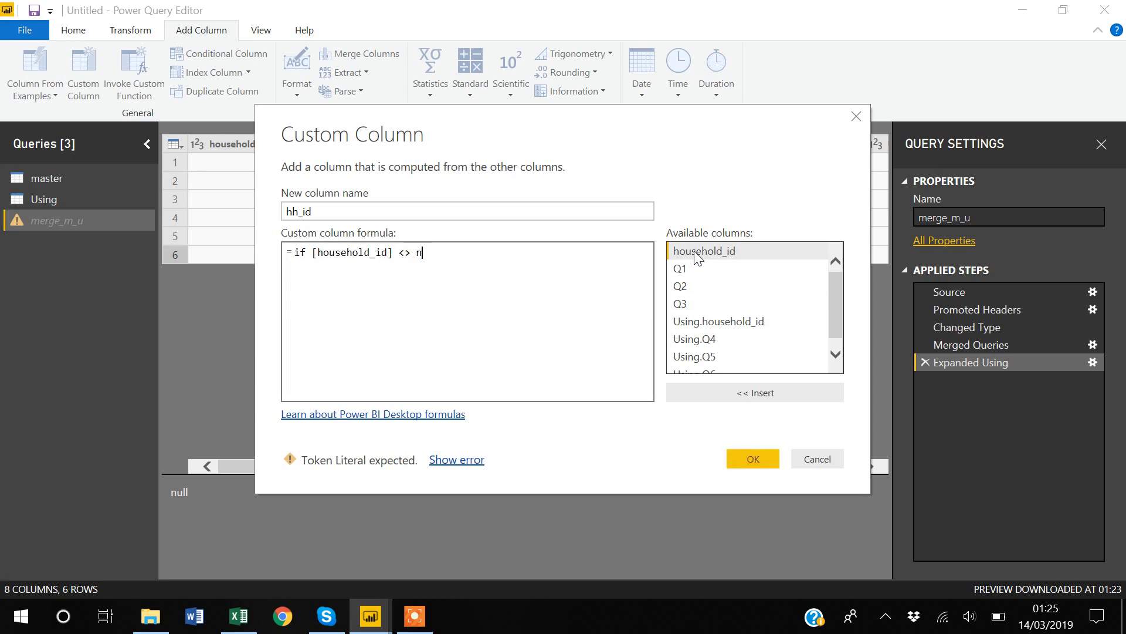
text(ull)
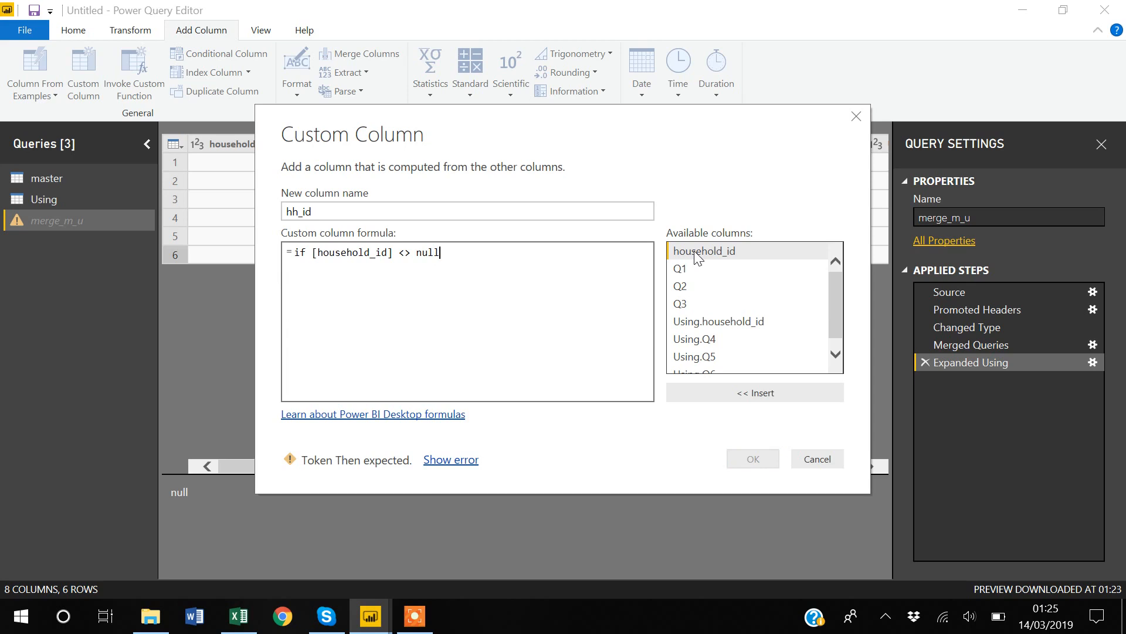
text( then)
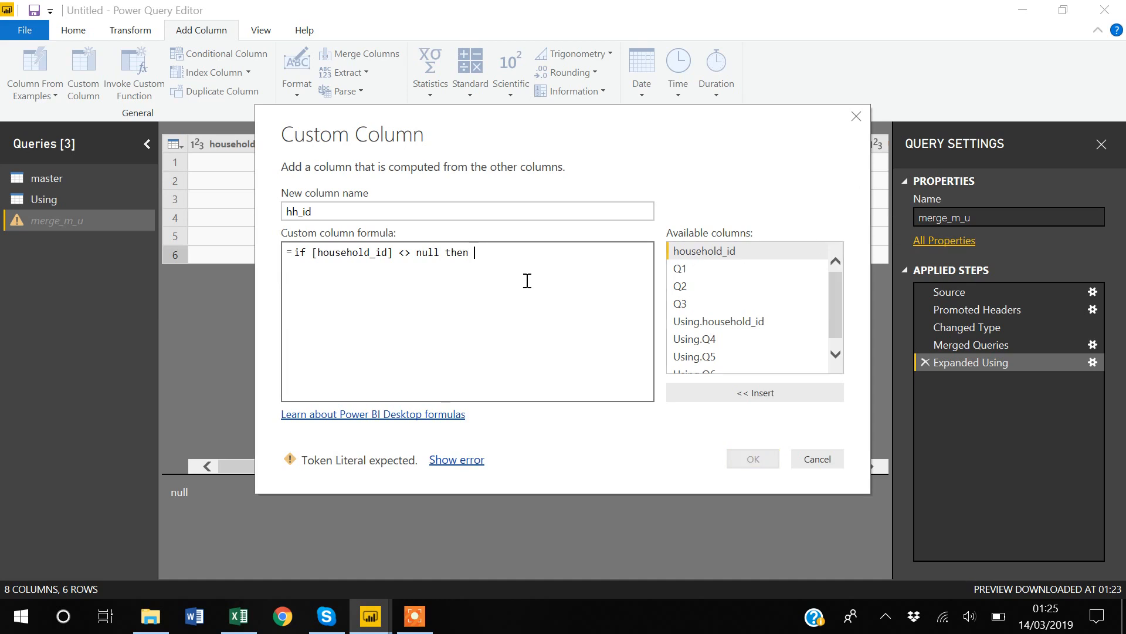
double_click(695, 250)
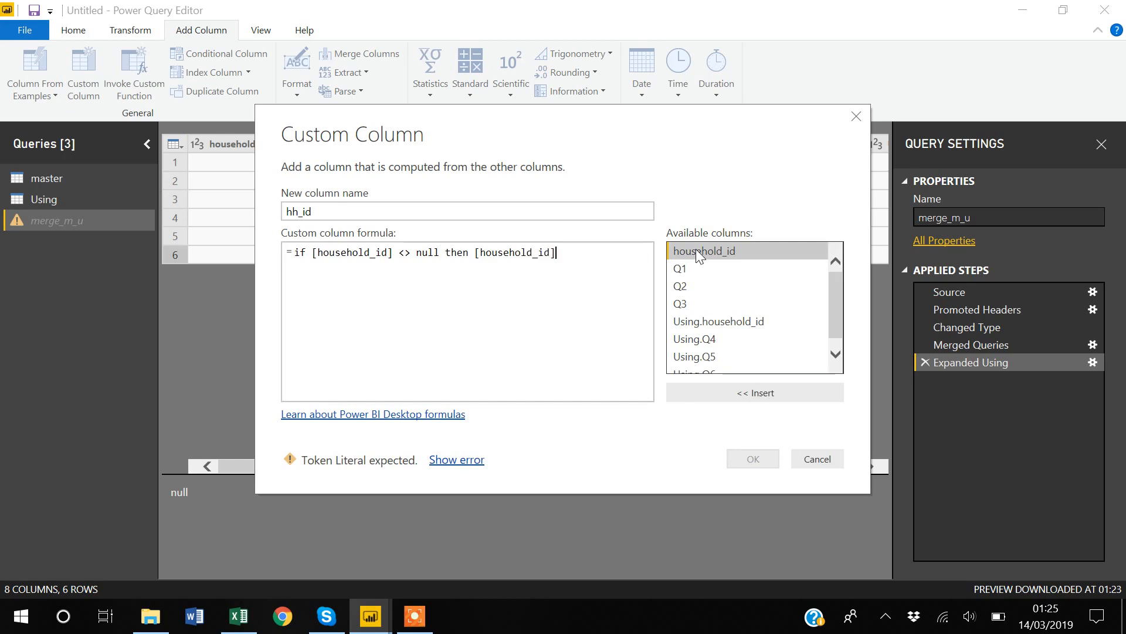
text(e)
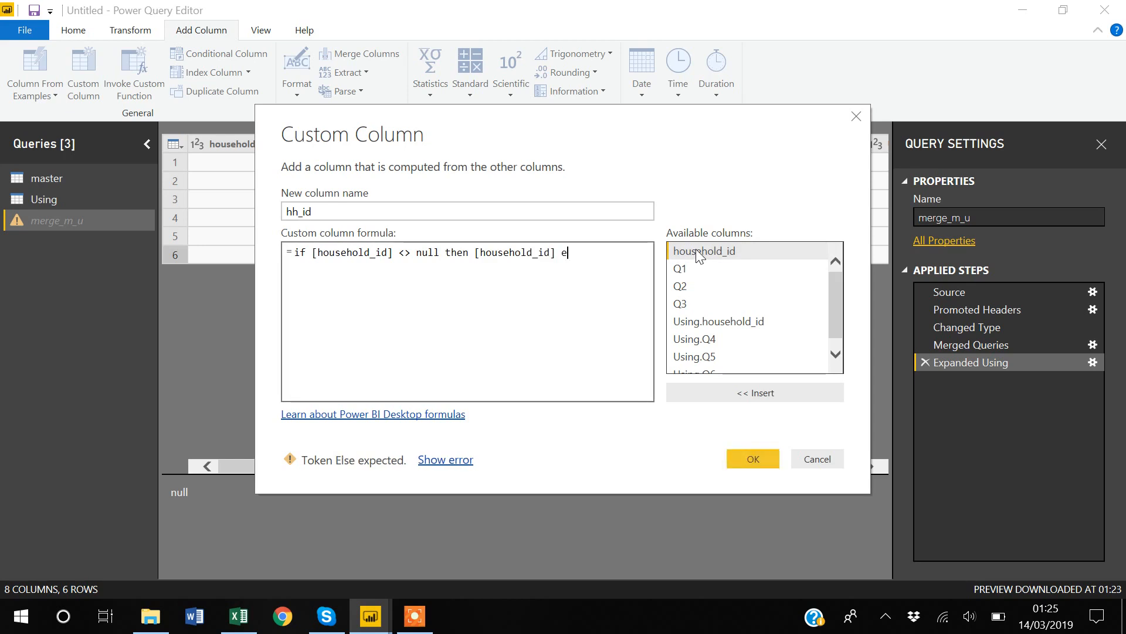
text(lse)
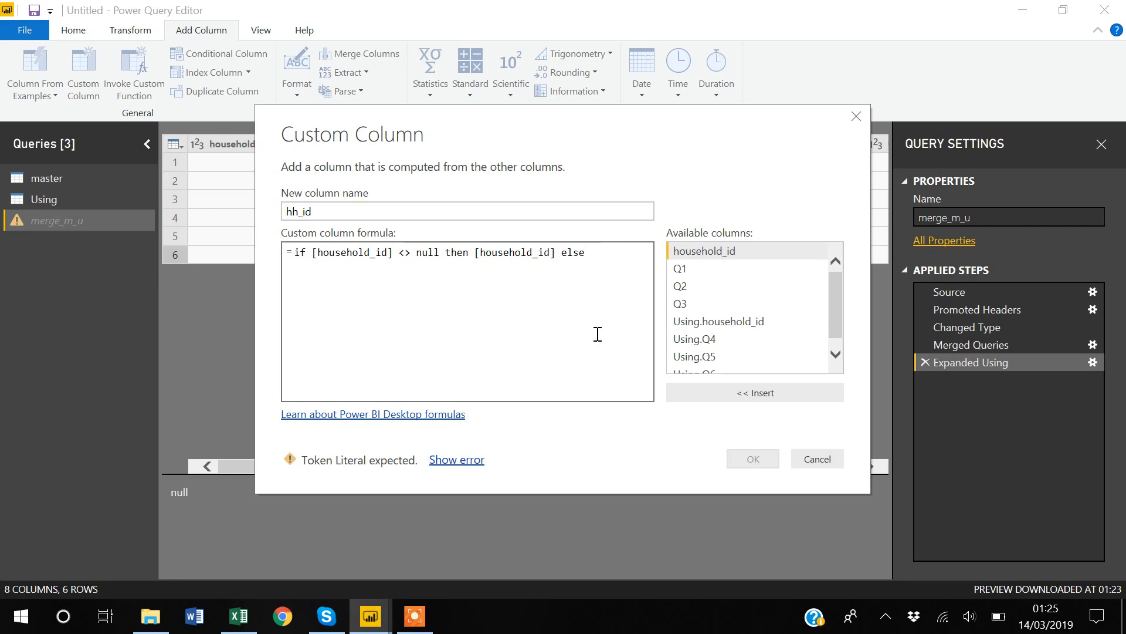
click(725, 327)
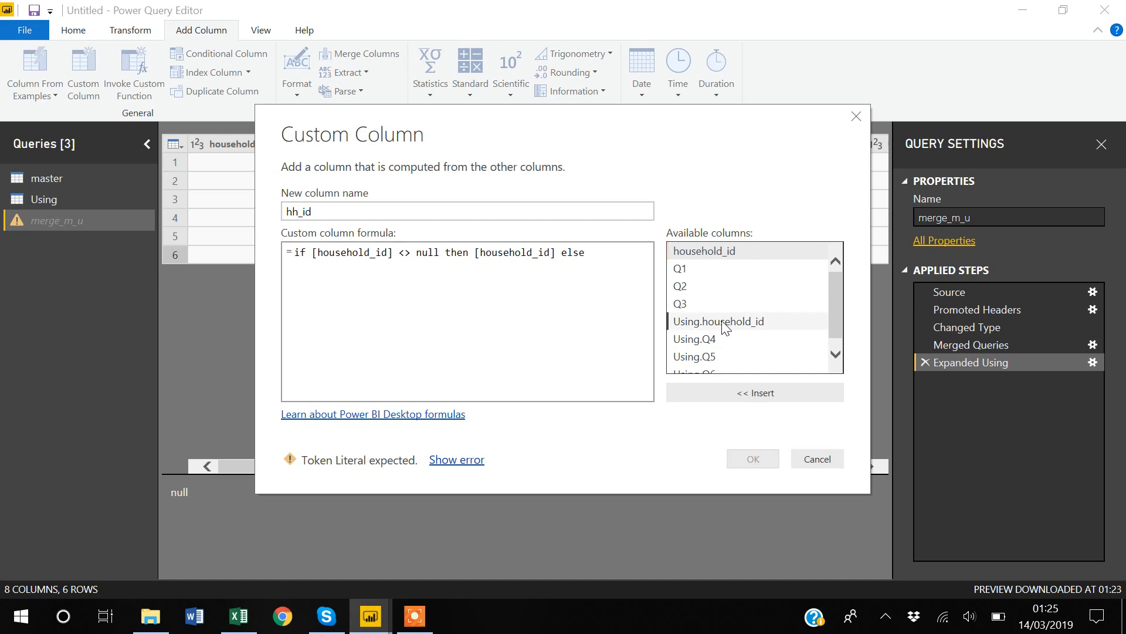
double_click(722, 322)
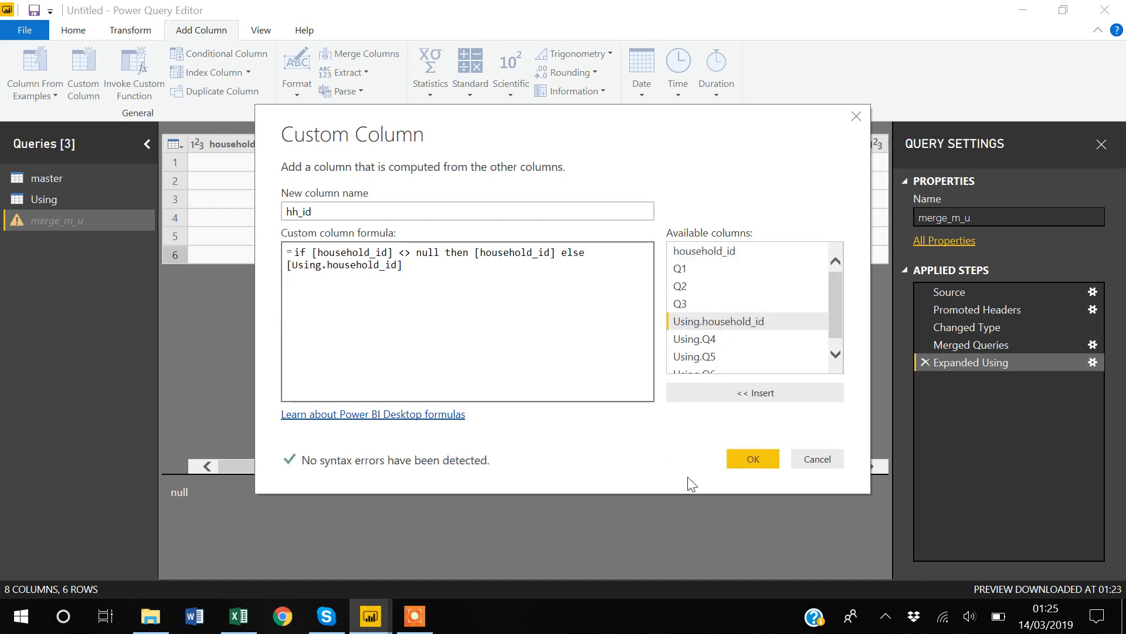
click(752, 460)
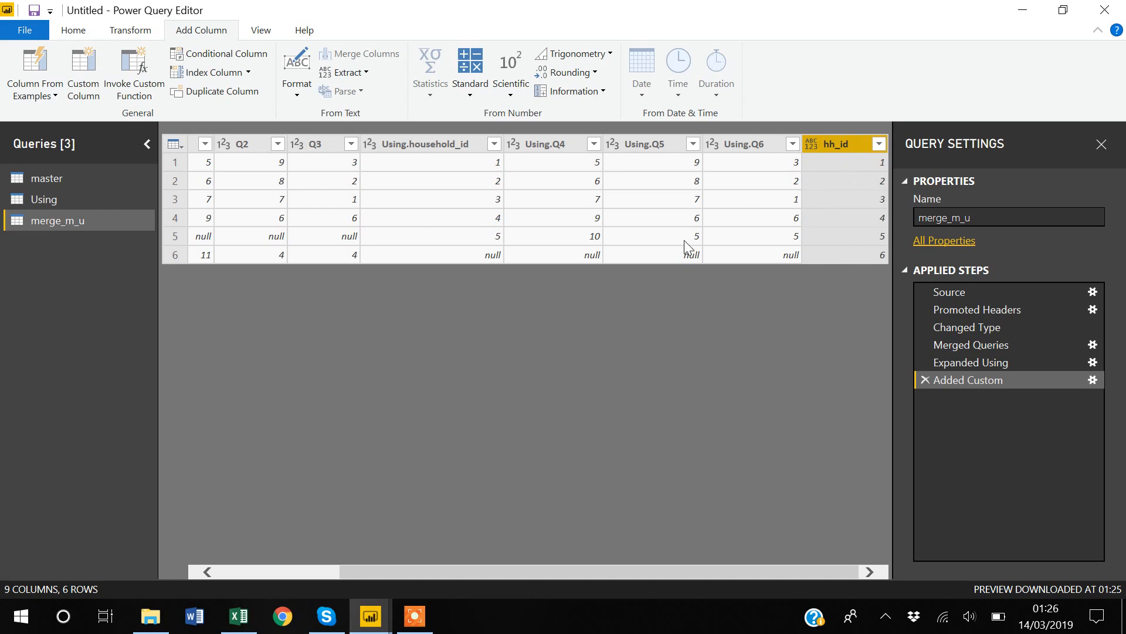
Step: Remove the household_id and Using.household_id columns from merge_m_u
mouse_move(568, 570)
mouse_down()
mouse_move(511, 575)
mouse_move(705, 561)
mouse_move(548, 566)
mouse_up()
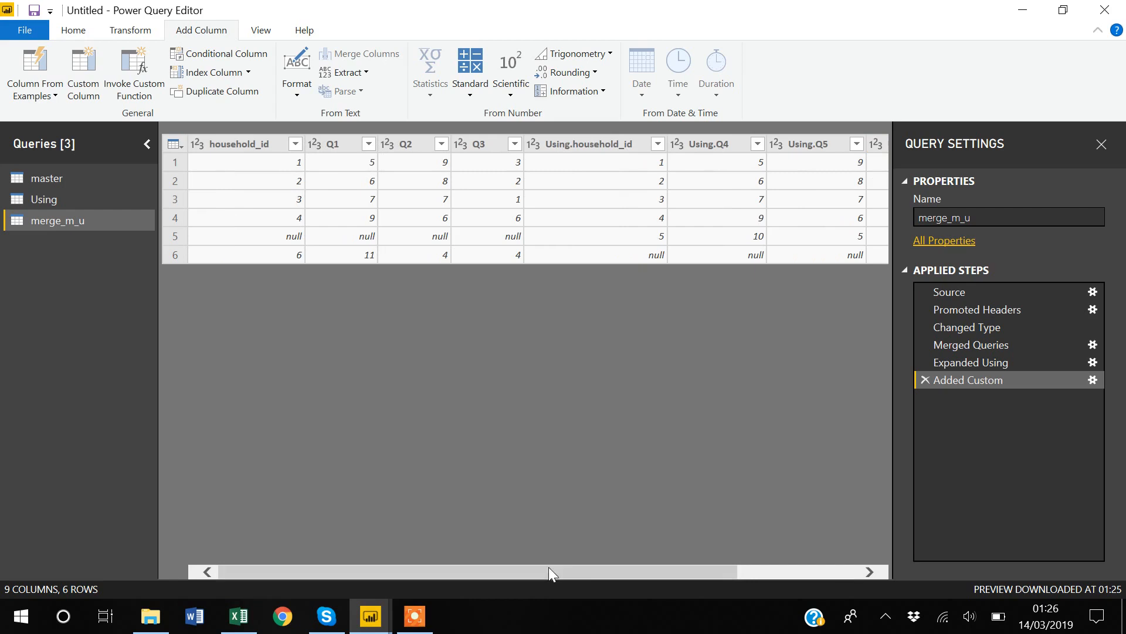
click(579, 146)
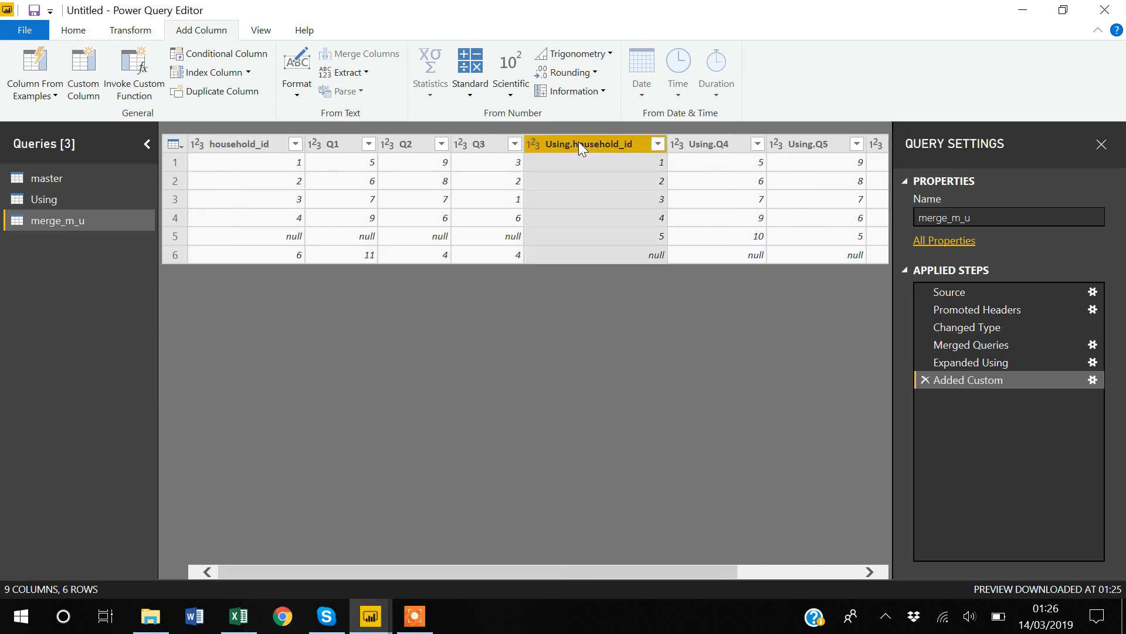
ctrl+click(239, 147)
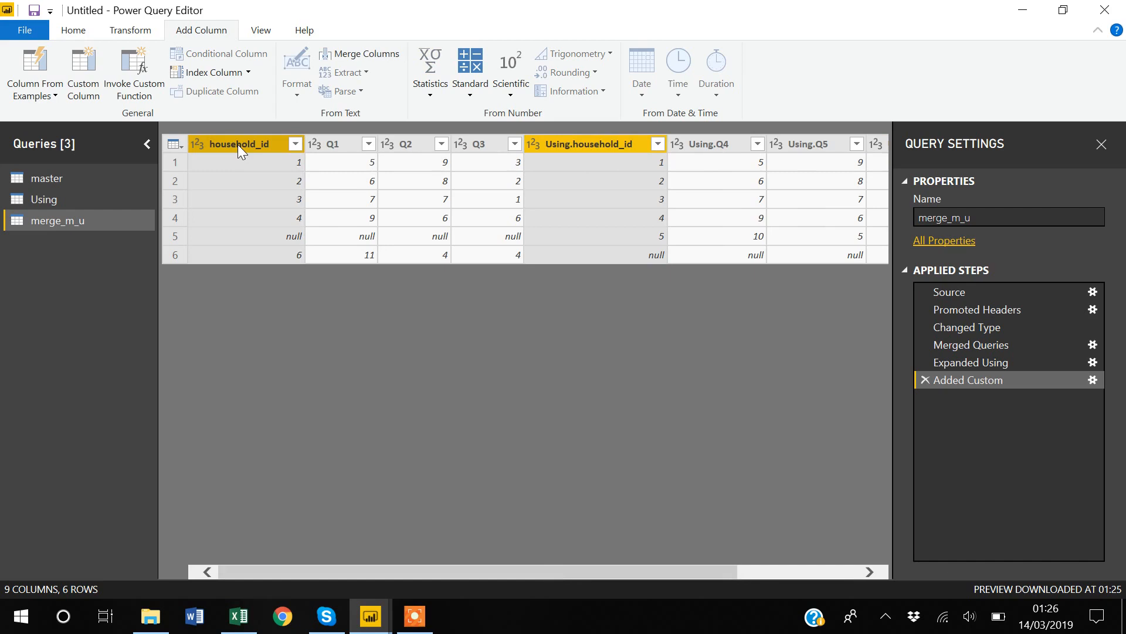
right_click(238, 144)
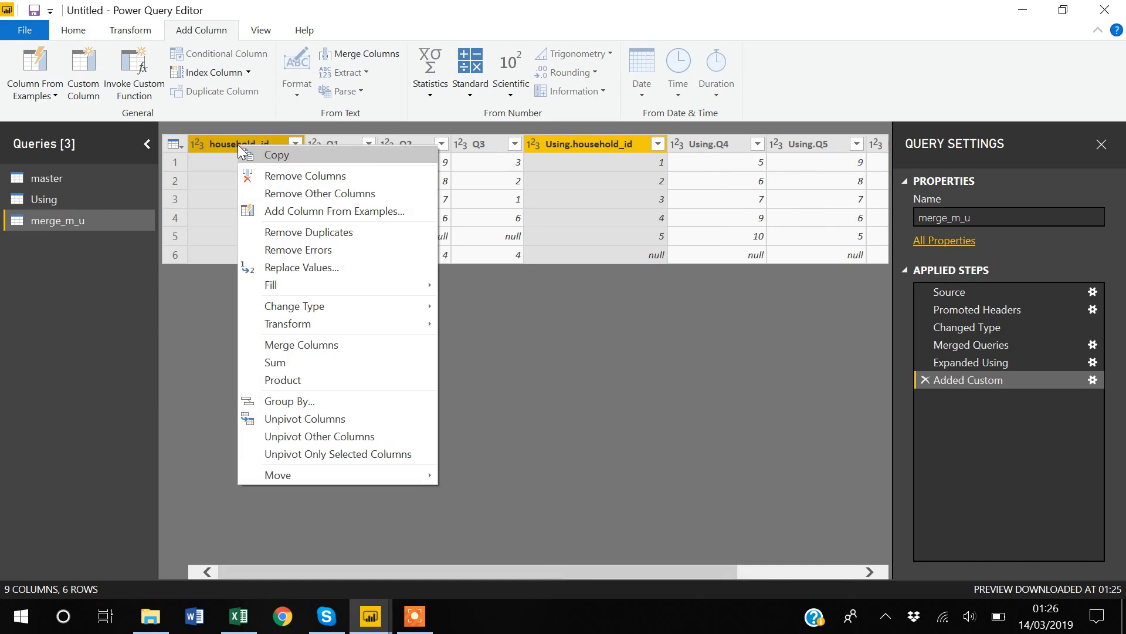
click(294, 177)
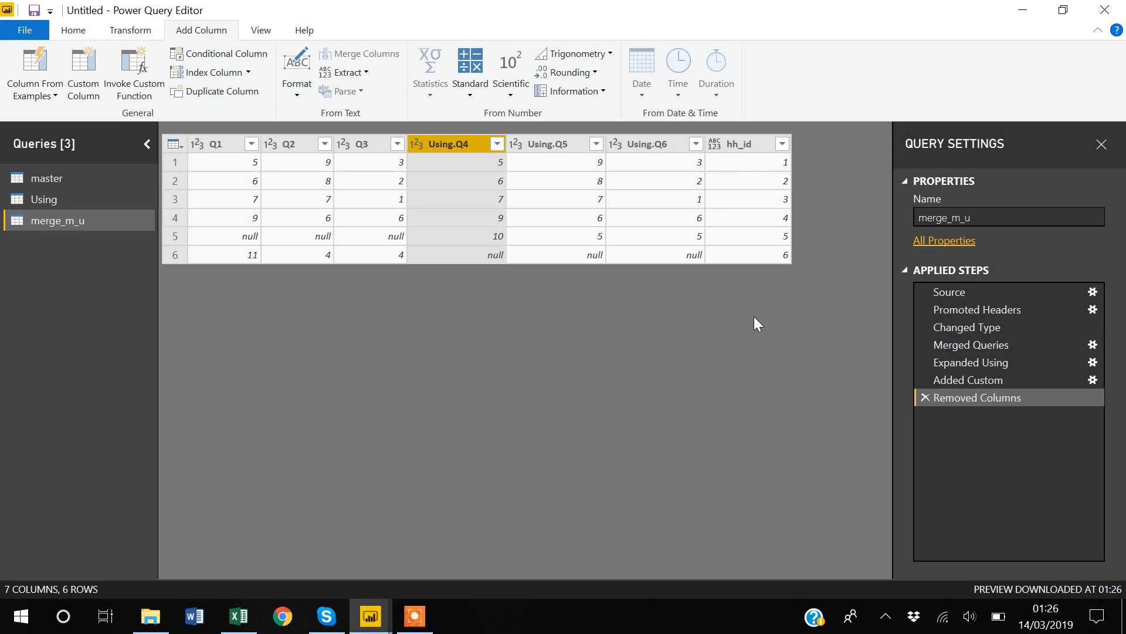
Step: Close the query editor applying the changes, and list the merge_m_u fields in the report view
click(84, 31)
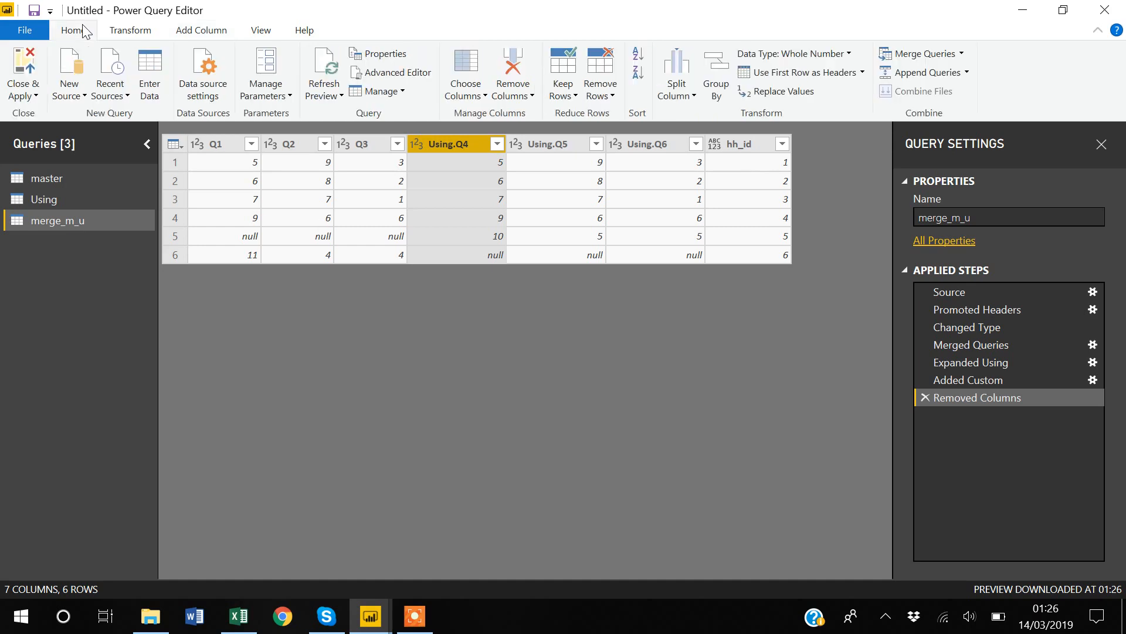
click(24, 65)
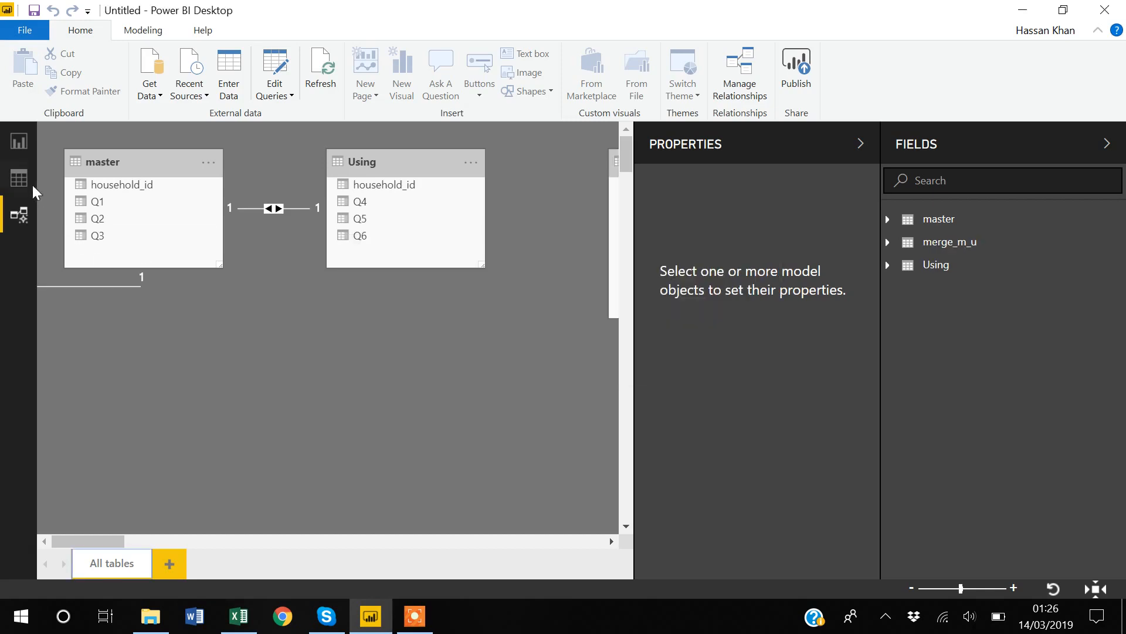
click(16, 147)
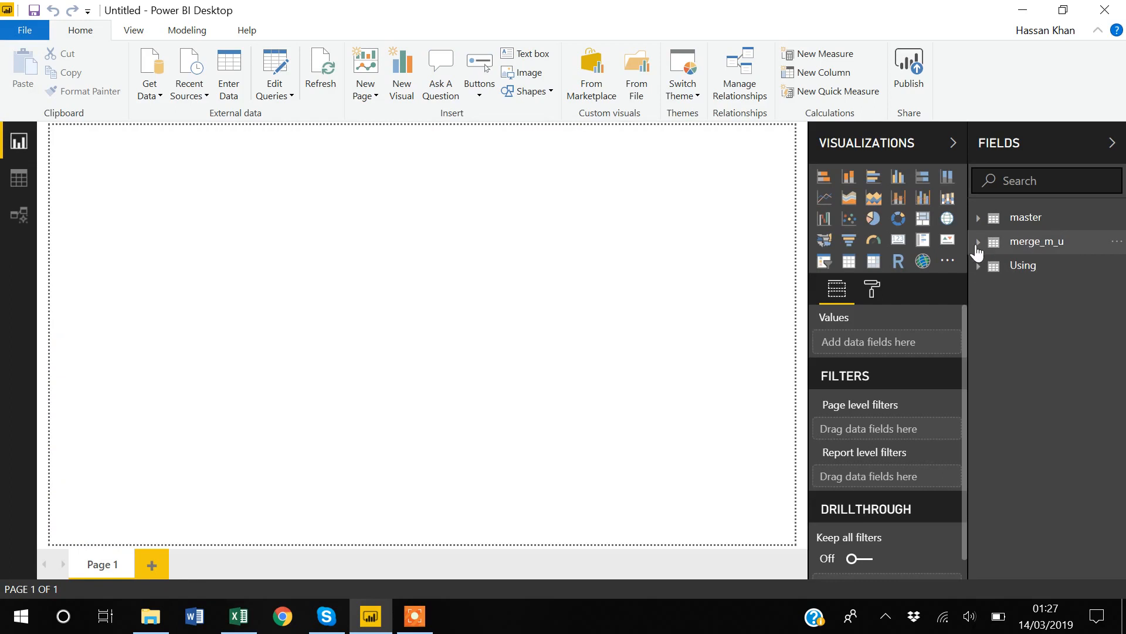
click(978, 243)
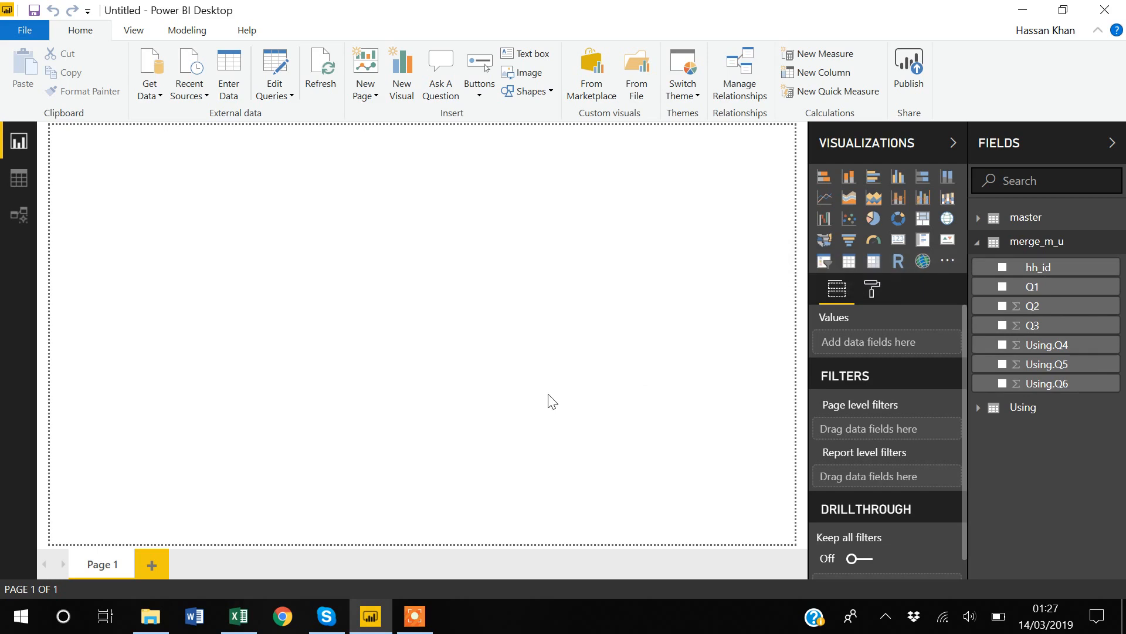
click(415, 615)
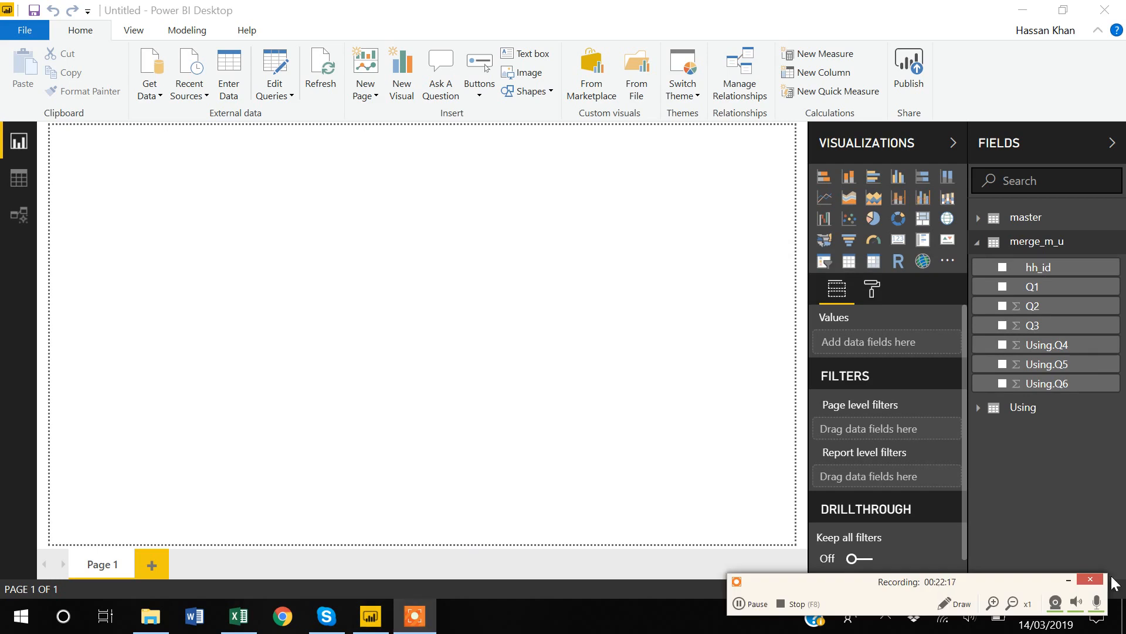
click(1068, 580)
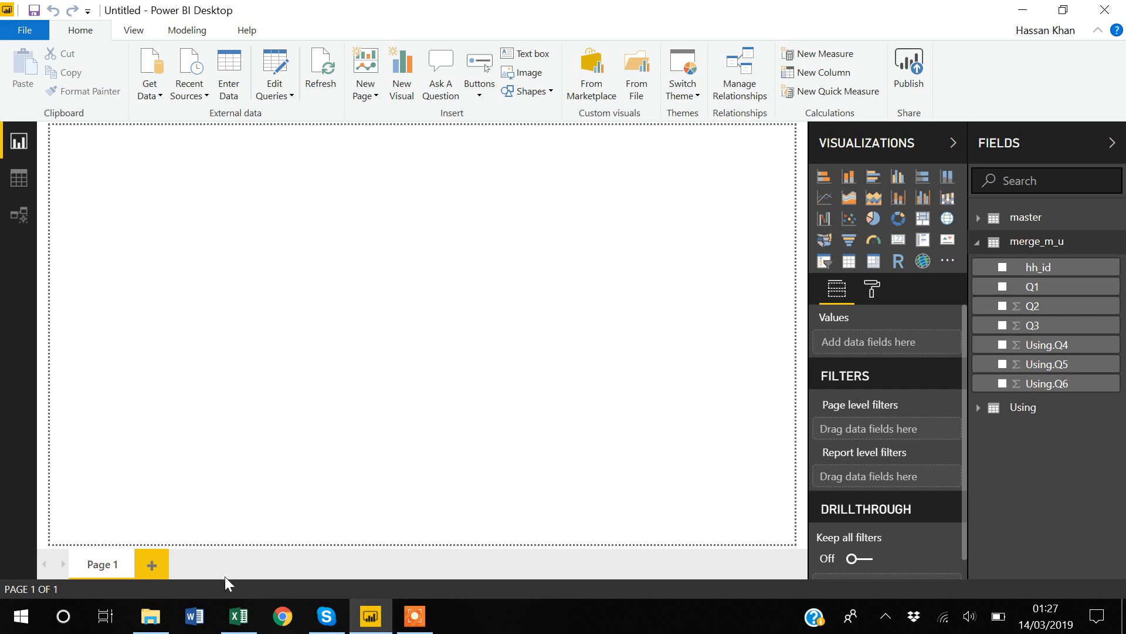
Step: Switch to the Excel workbook's One to Many merge sheet and examine the household_id, Country and State columns of Data3
click(235, 628)
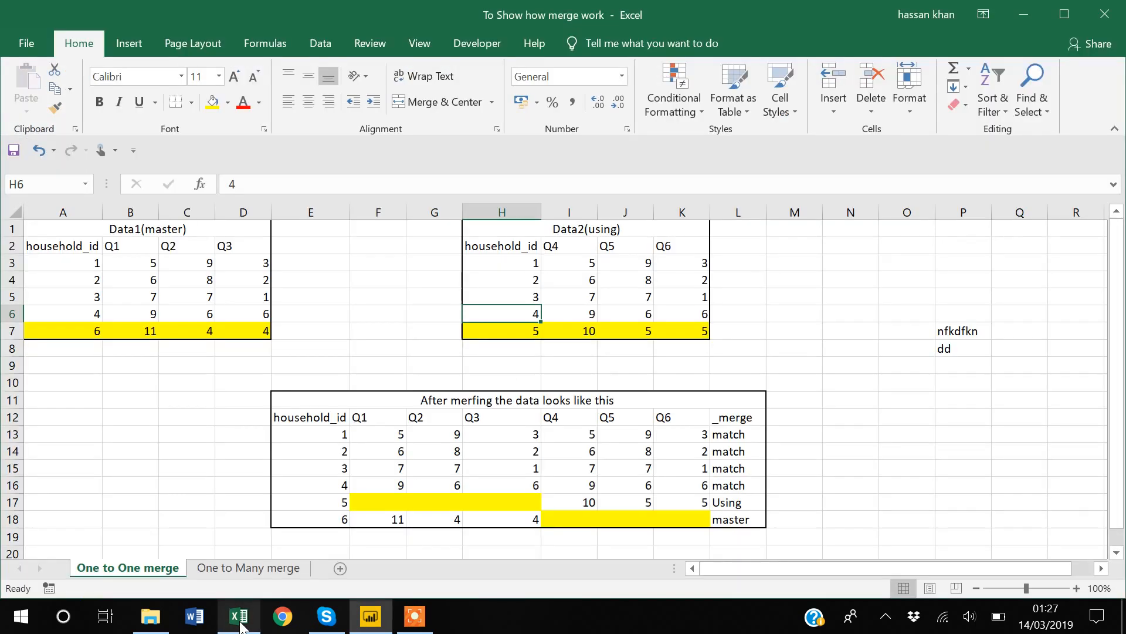
click(232, 572)
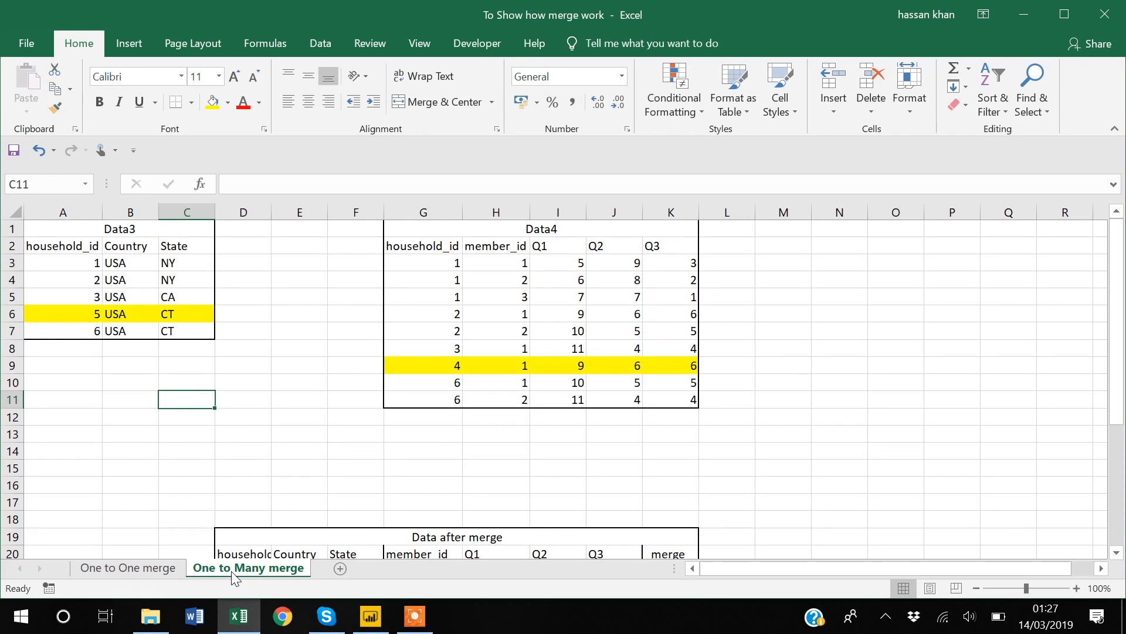
click(124, 248)
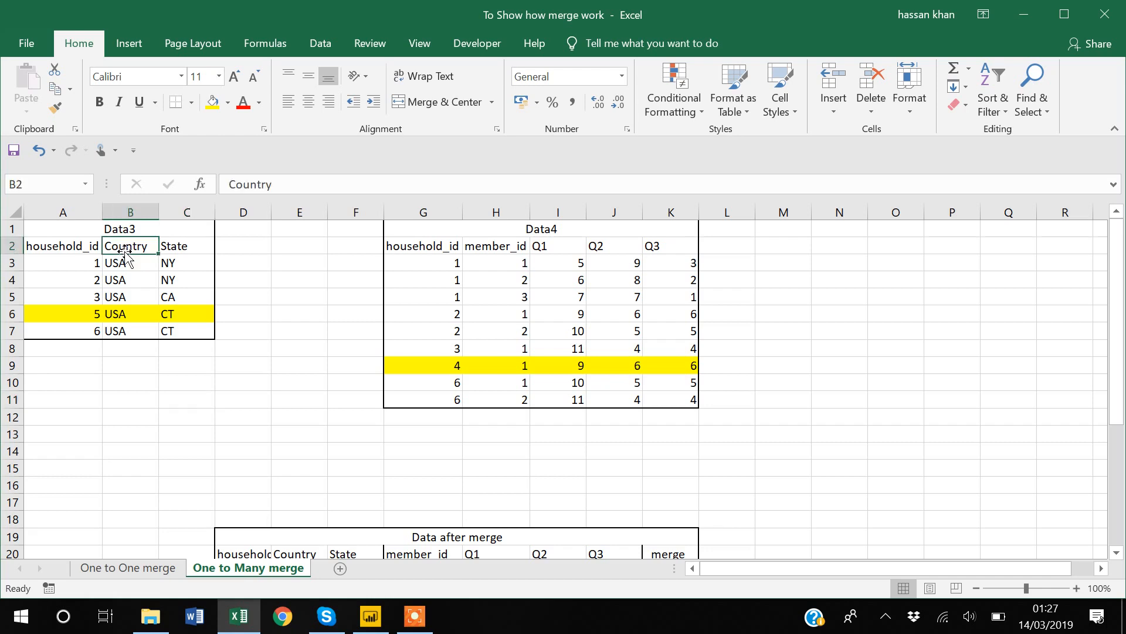
click(181, 248)
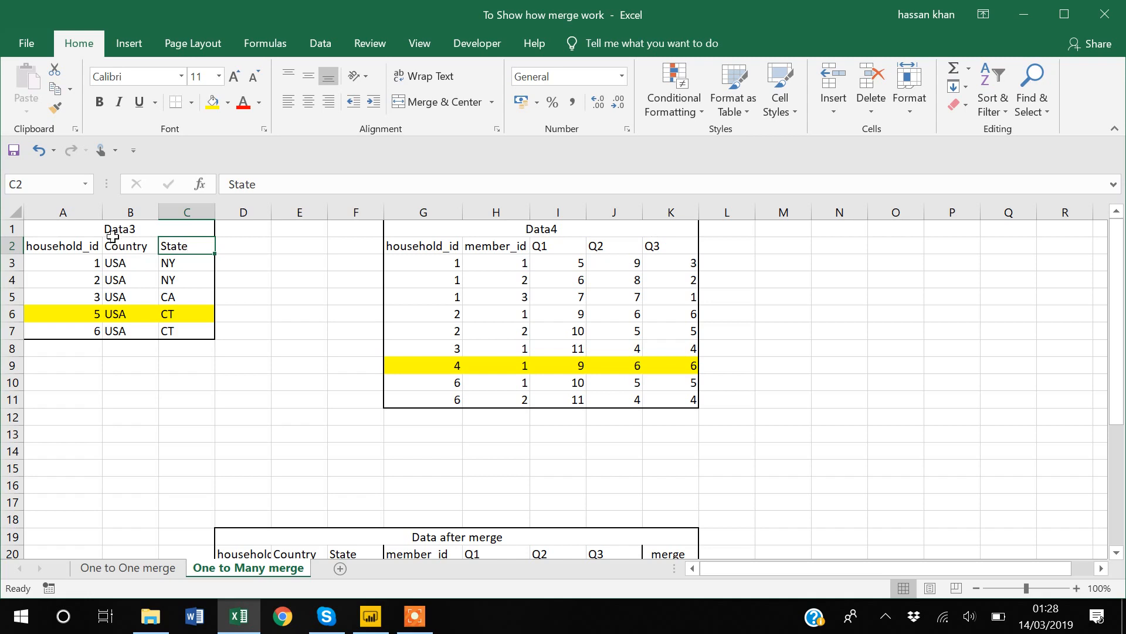
click(112, 232)
click(98, 251)
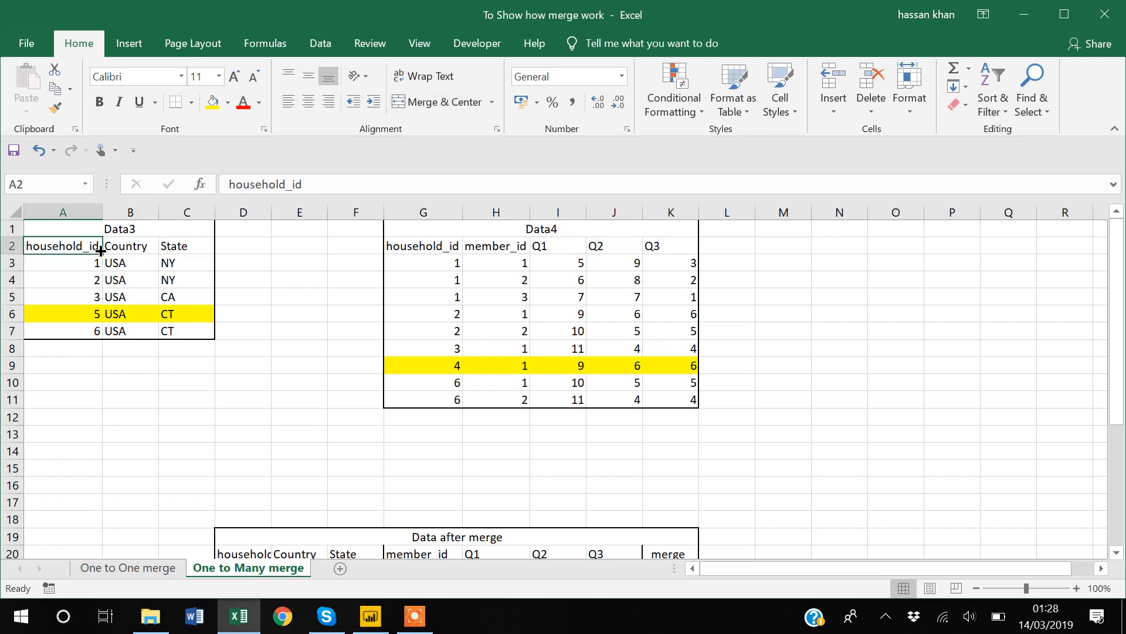
Step: Examine the Data4 table's member_id values for household 1
click(501, 228)
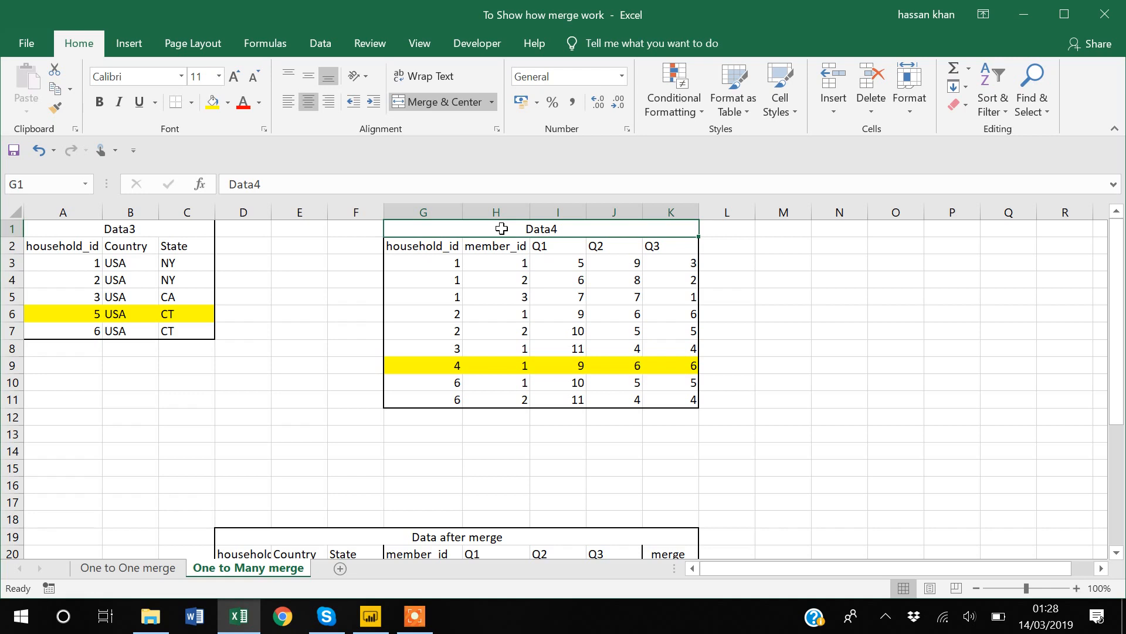
click(440, 278)
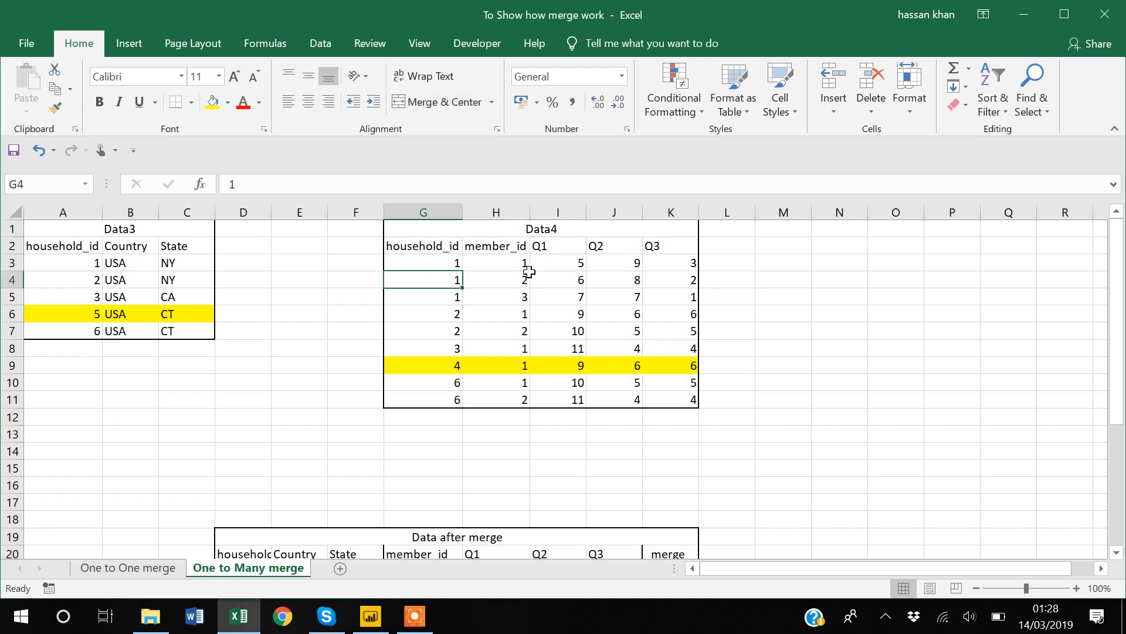
click(521, 262)
key(shift+Down)
key(shift+Down)
key(shift+Down)
key(shift+Up)
drag(521, 262, 520, 263)
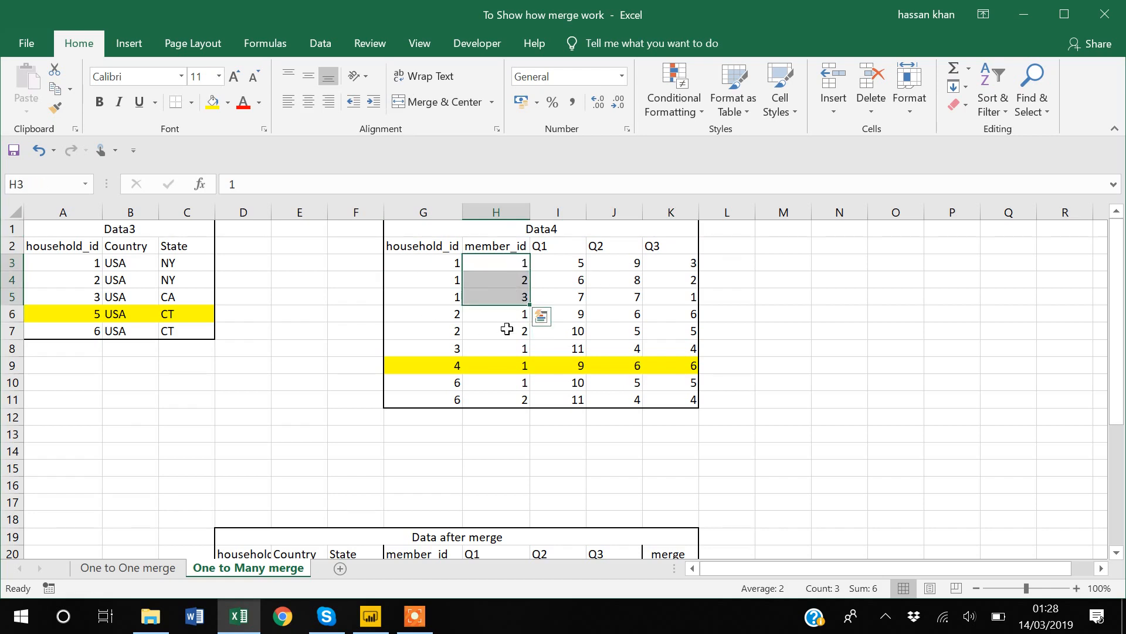
Step: Go through the Data4 rows of households 2, 3, 4 and 6, checking the member_id entries of each
click(522, 315)
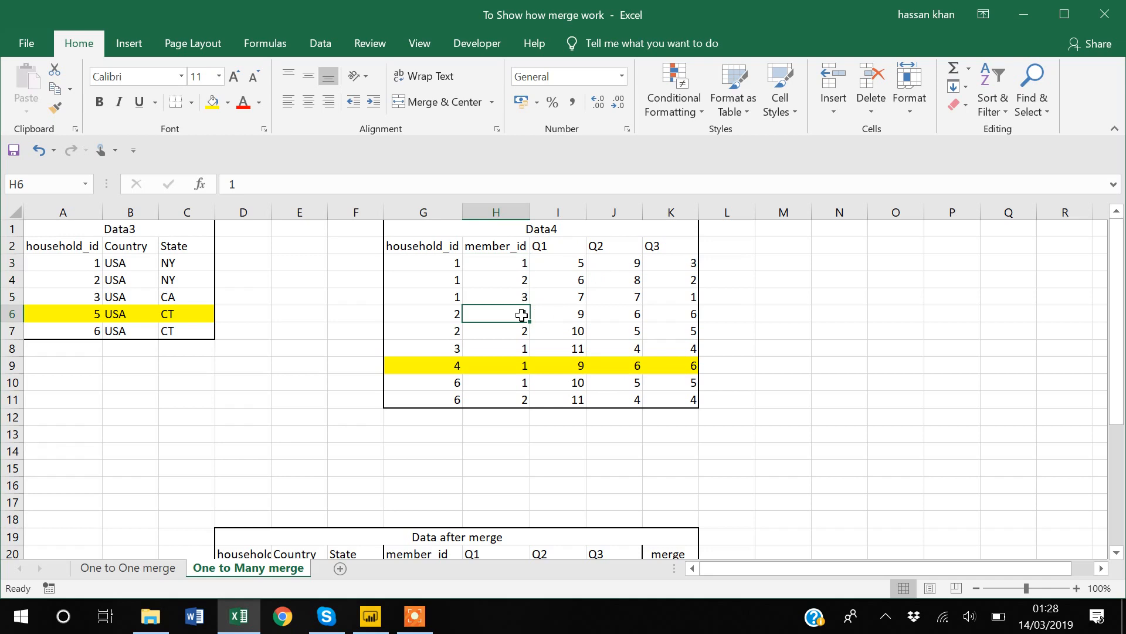
key(Left)
key(Down)
key(Right)
key(Up)
key(shift+Down)
key(Right)
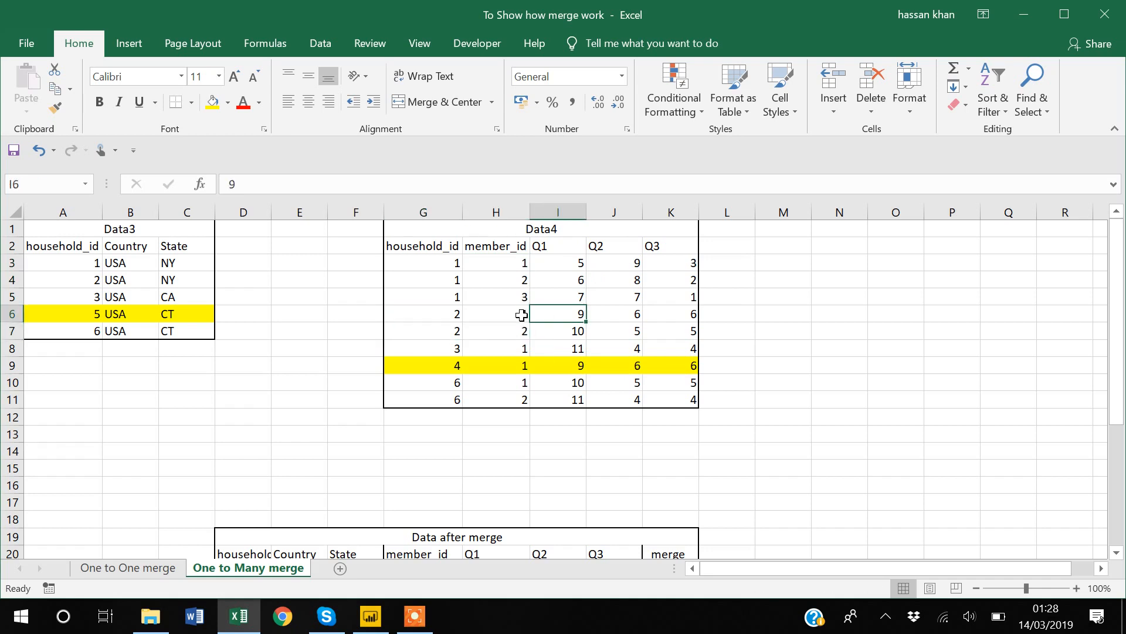
key(Down)
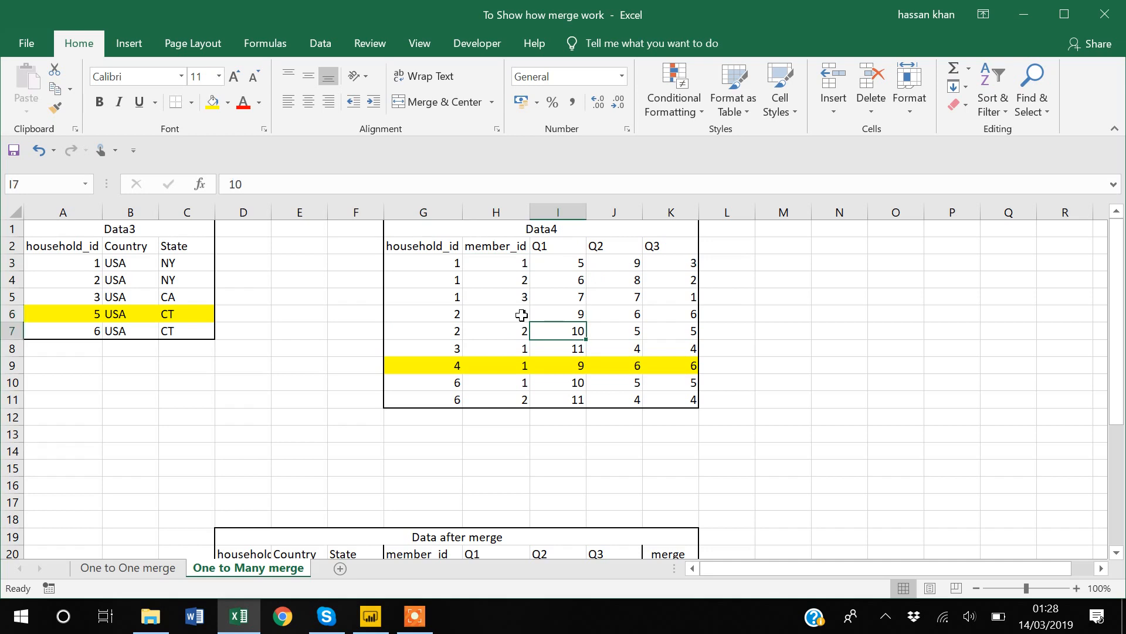
key(Left)
key(Down)
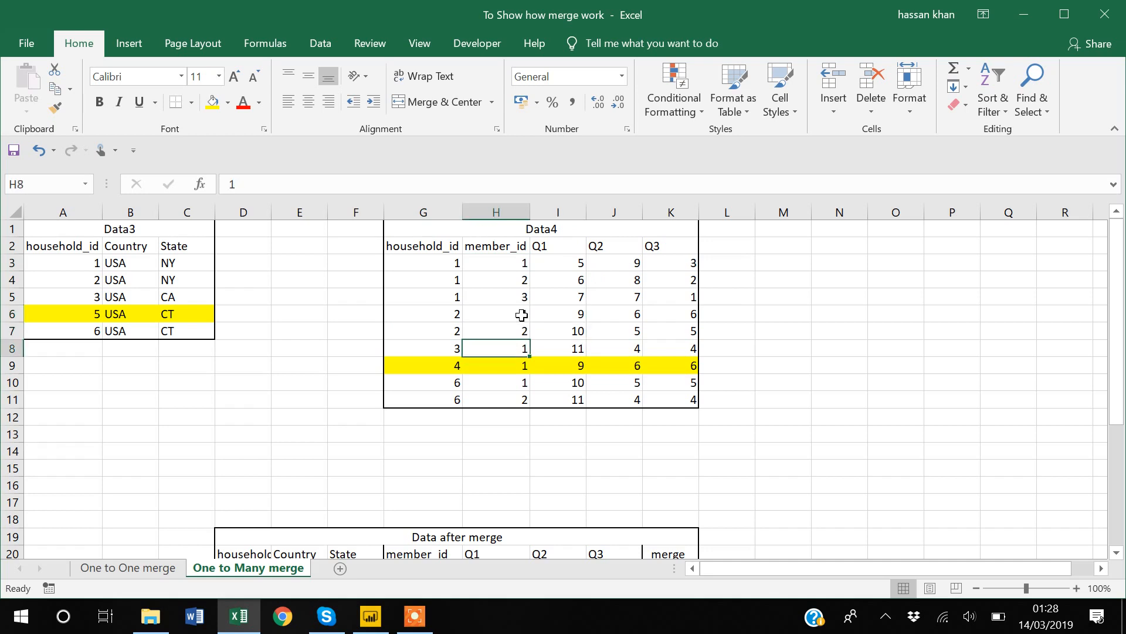
key(Left)
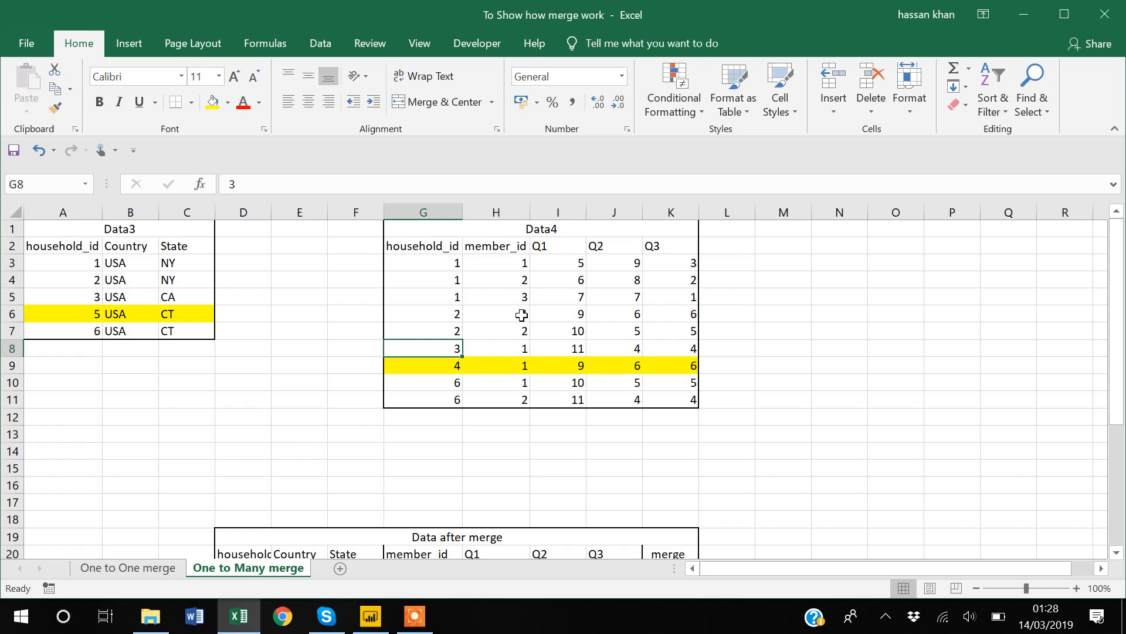
key(Right)
key(Down)
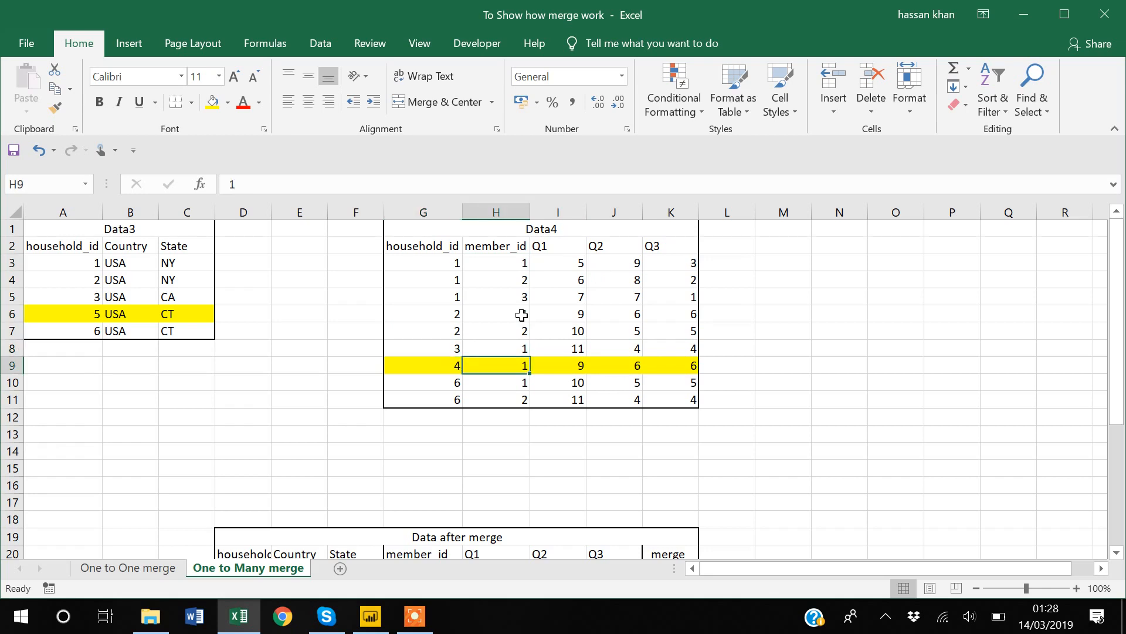
key(Left)
key(Down)
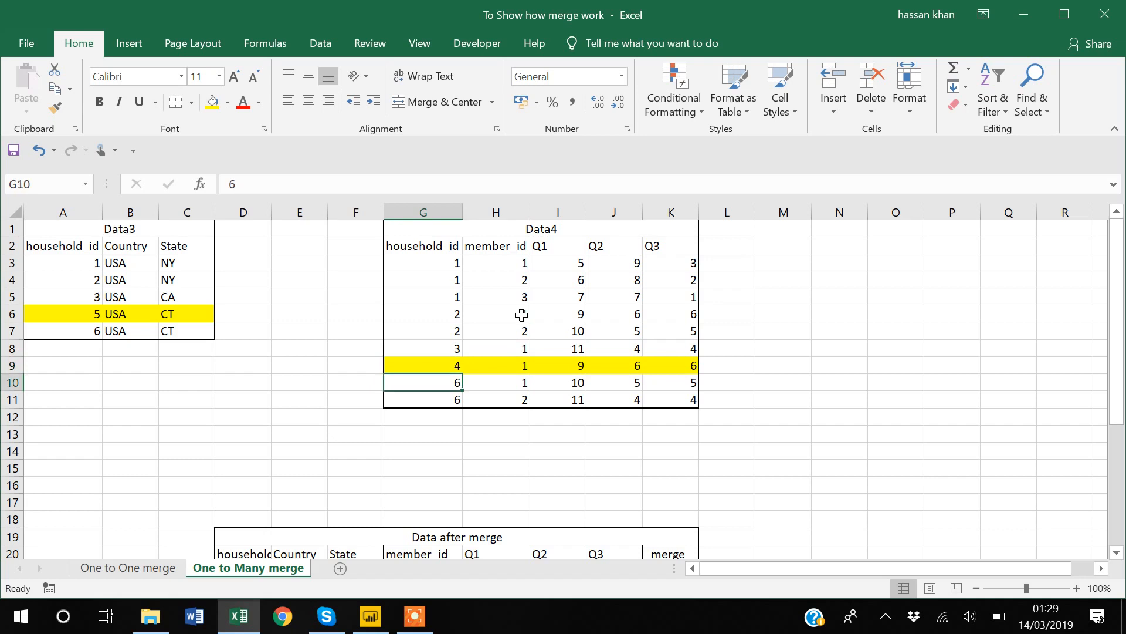
key(Down)
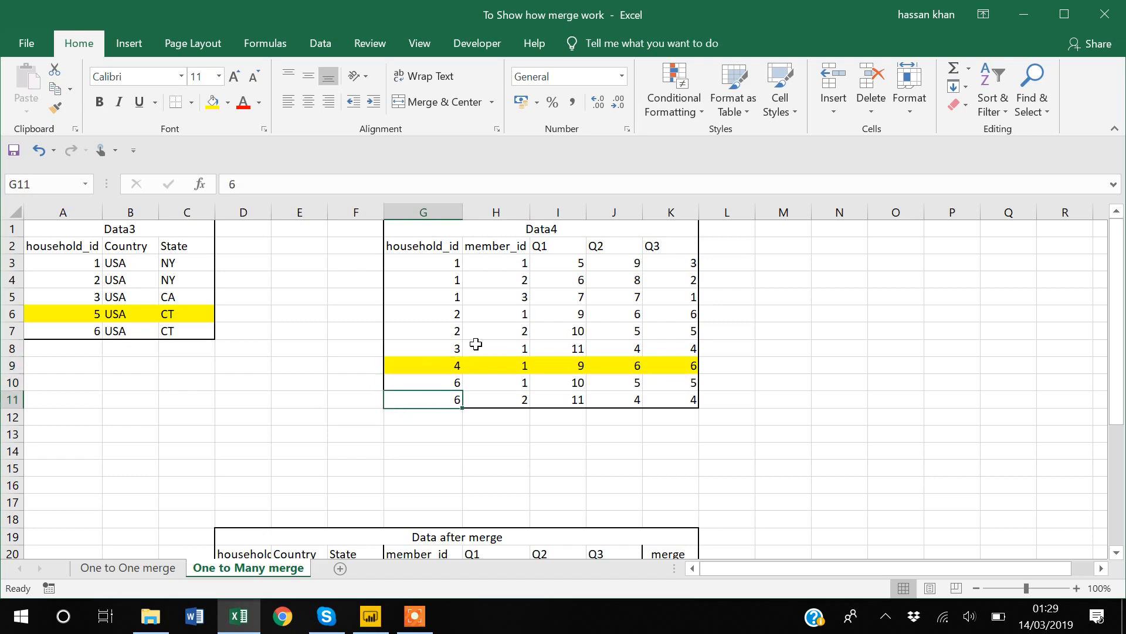
Step: Compare the highlighted unmatched rows of Data3 and Data4 with the Data after merge table
scroll(476, 345, down, 6)
scroll(472, 342, up, 6)
click(92, 315)
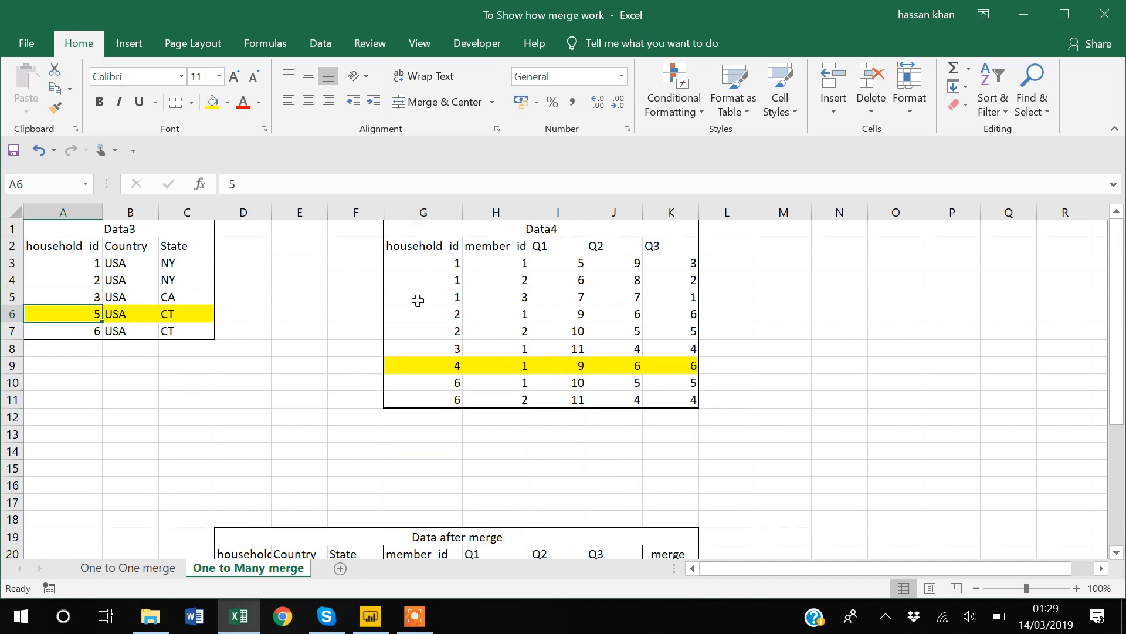
click(446, 370)
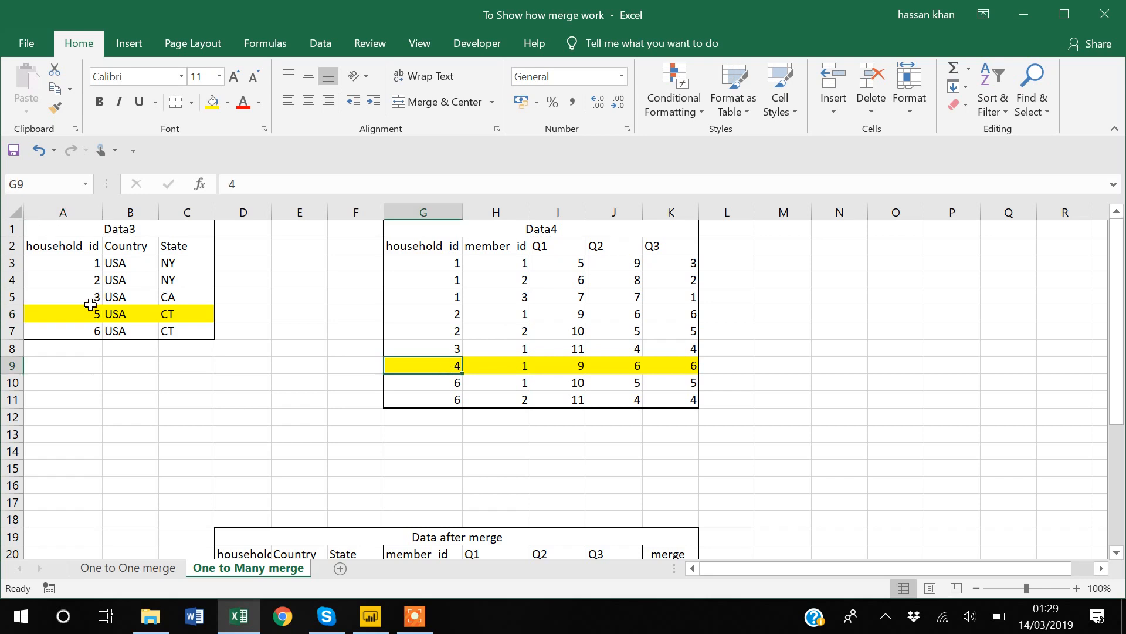
scroll(91, 304, down, 8)
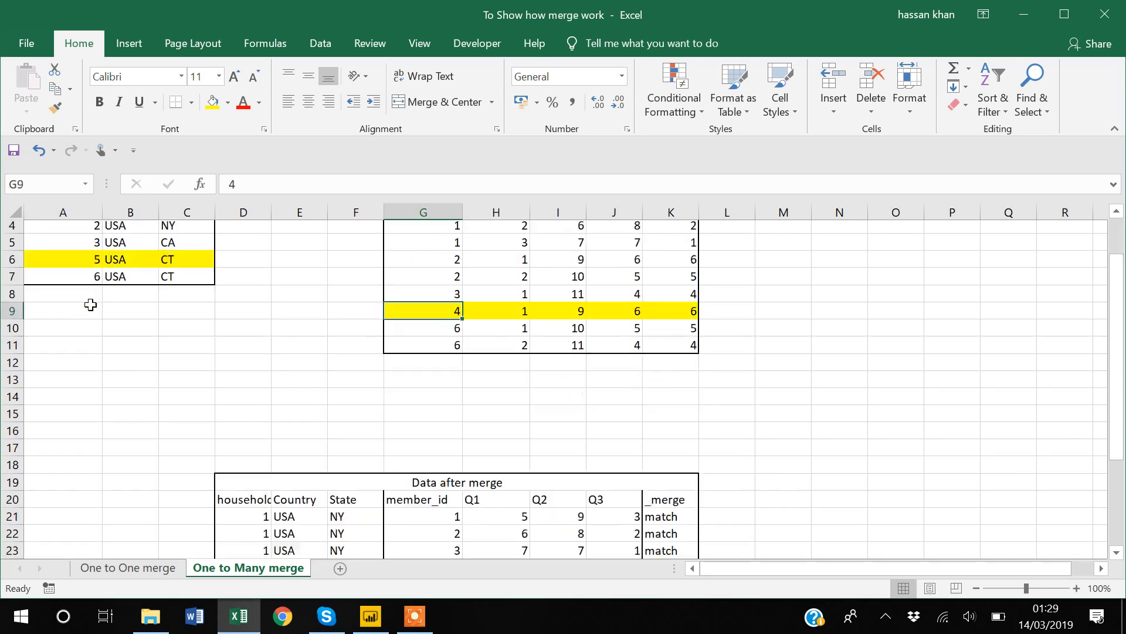
scroll(90, 304, up, 4)
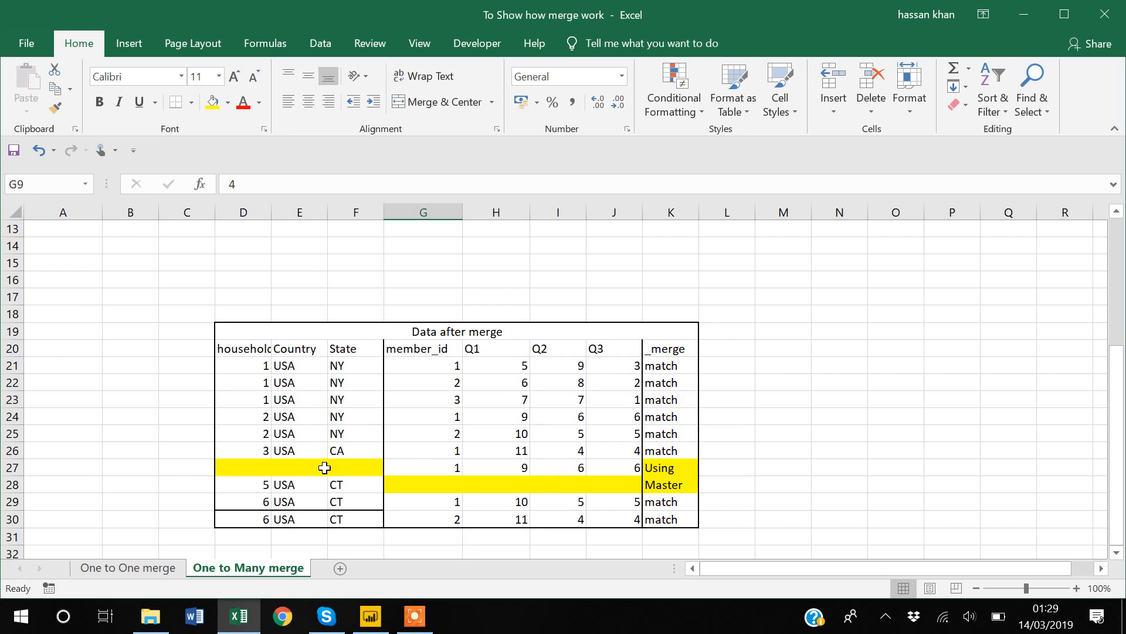
scroll(325, 468, up, 4)
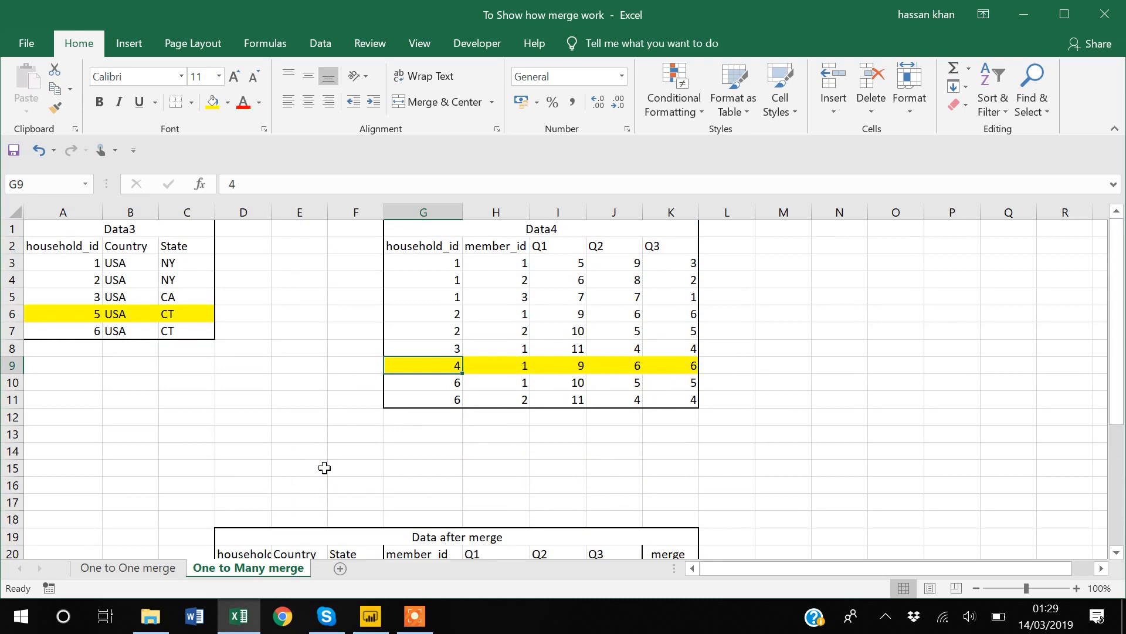
Step: Switch to Power BI Desktop and load the Data3 CSV file from the Merge folder
mouse_move(370, 622)
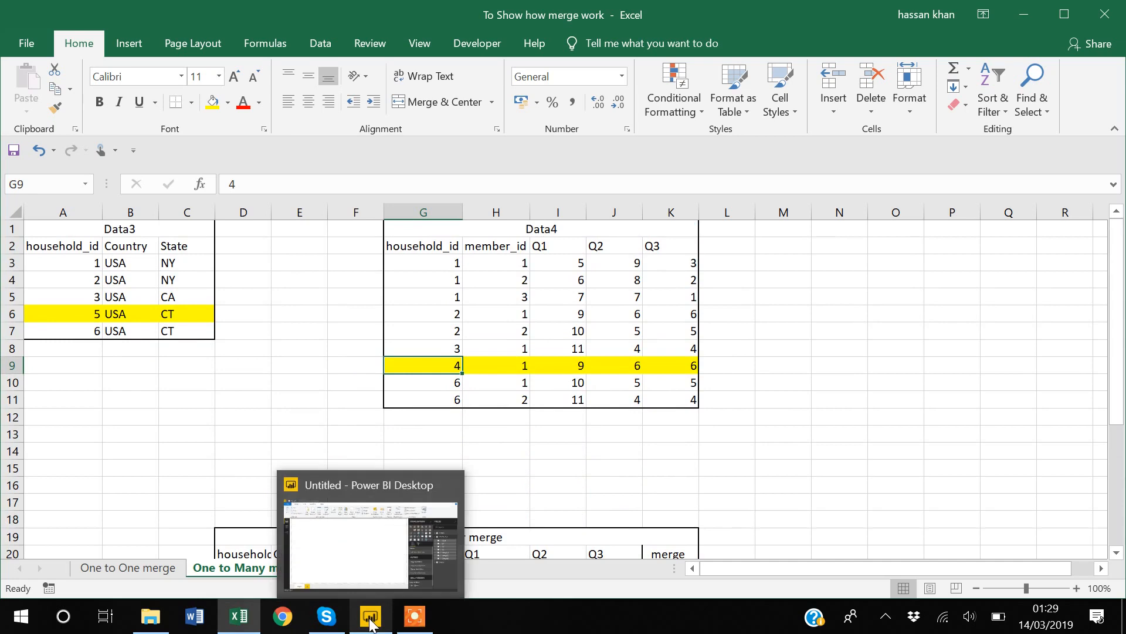
click(348, 564)
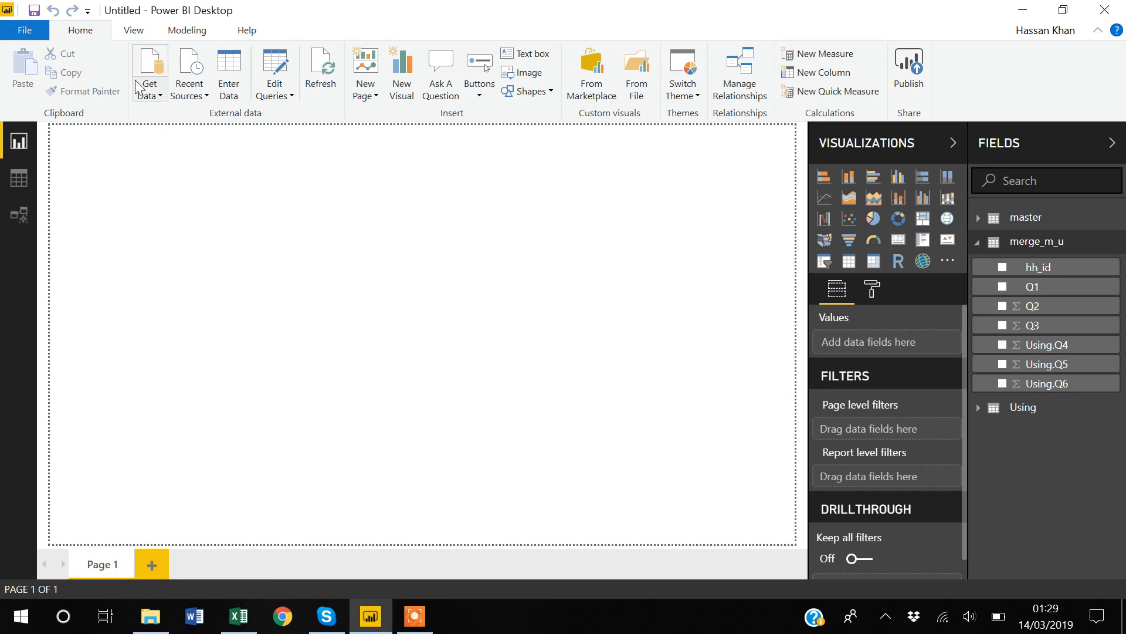
click(152, 97)
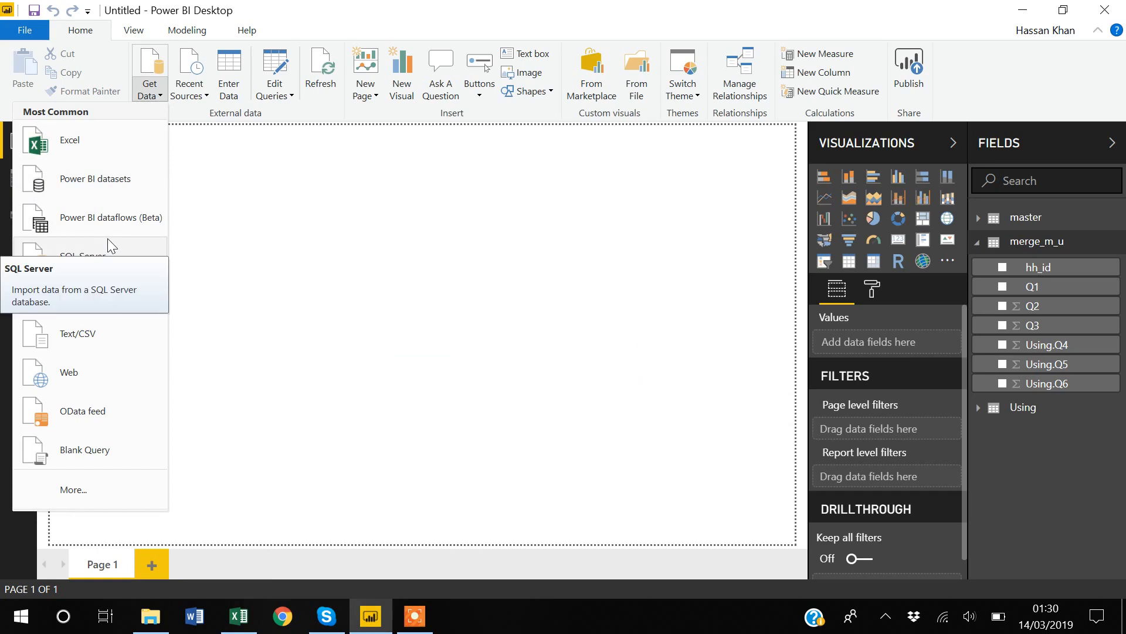
click(82, 336)
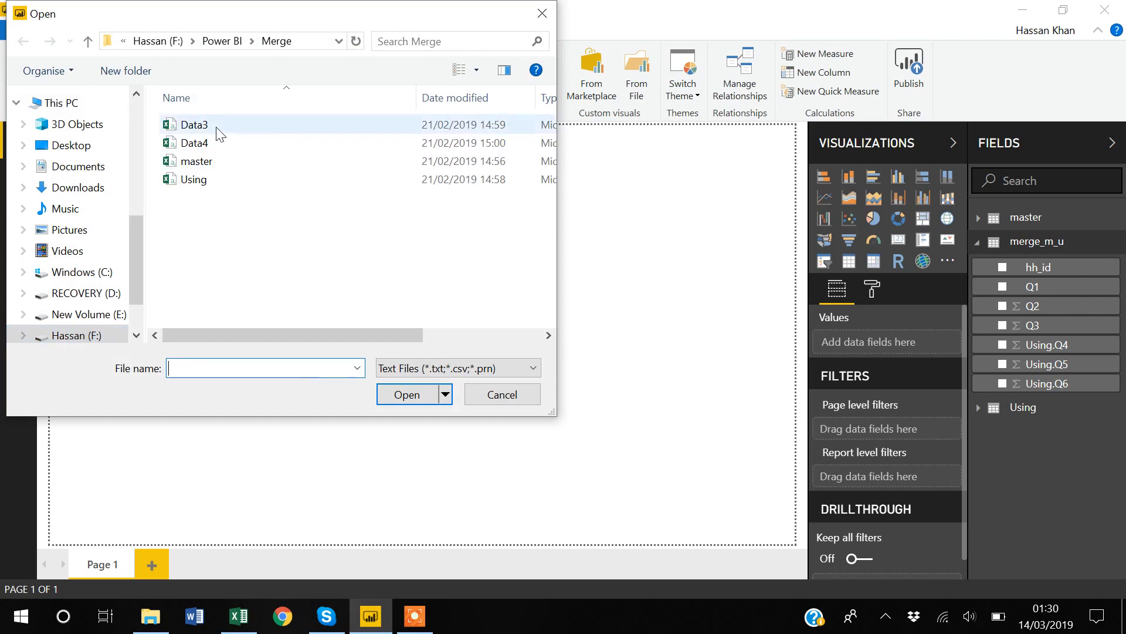
click(218, 131)
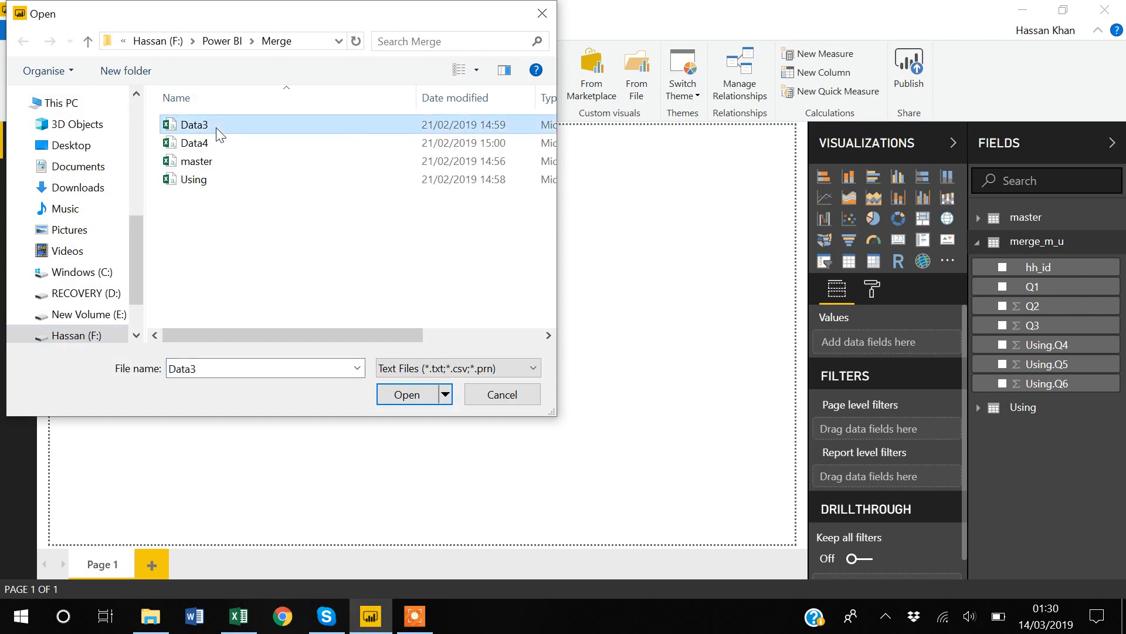
click(404, 393)
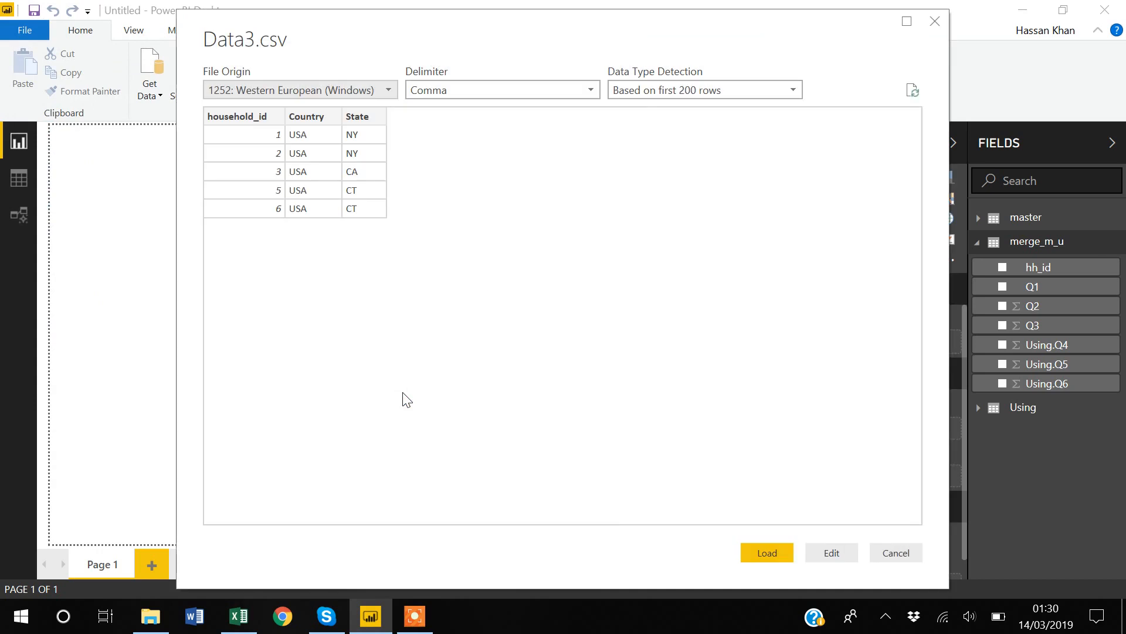
click(764, 553)
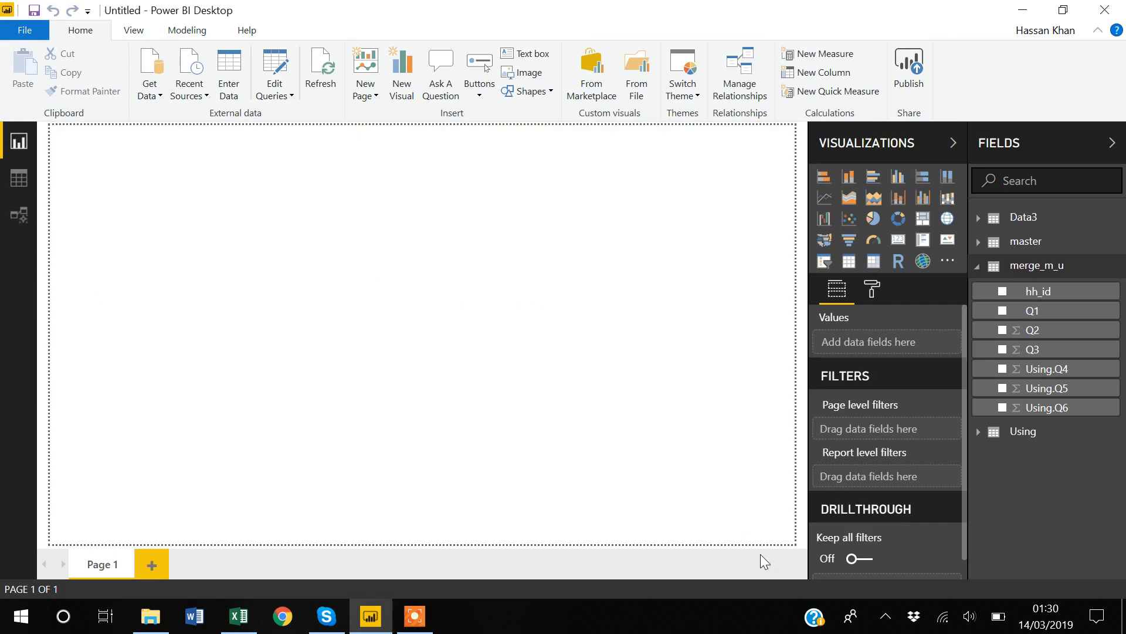
Step: Load the Data4 CSV file from the Merge folder into the report
click(149, 95)
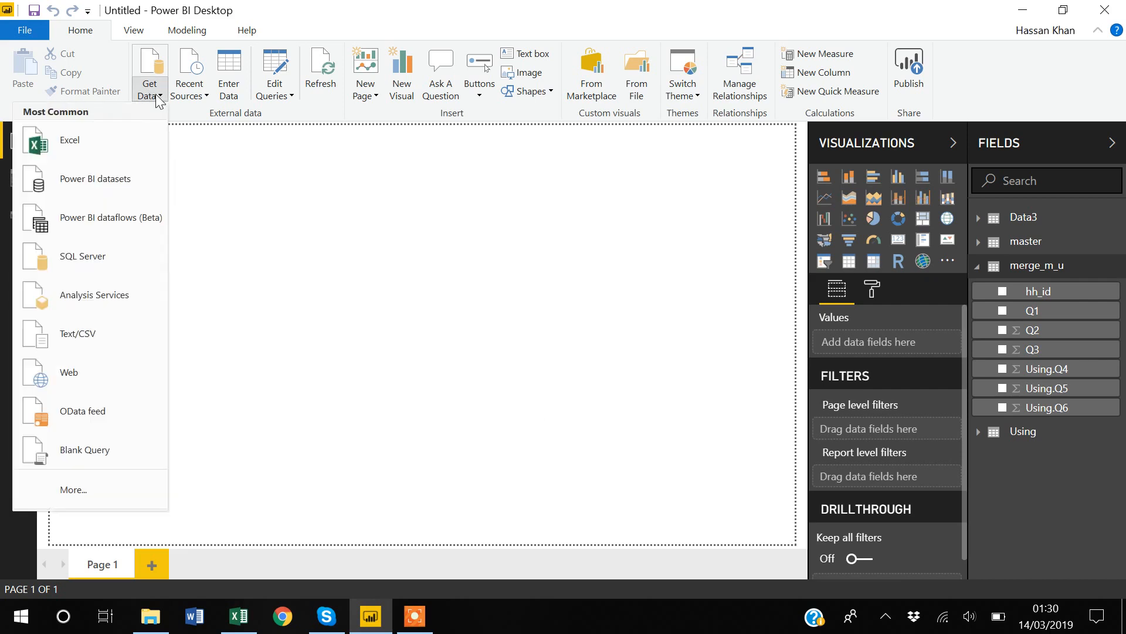
click(76, 339)
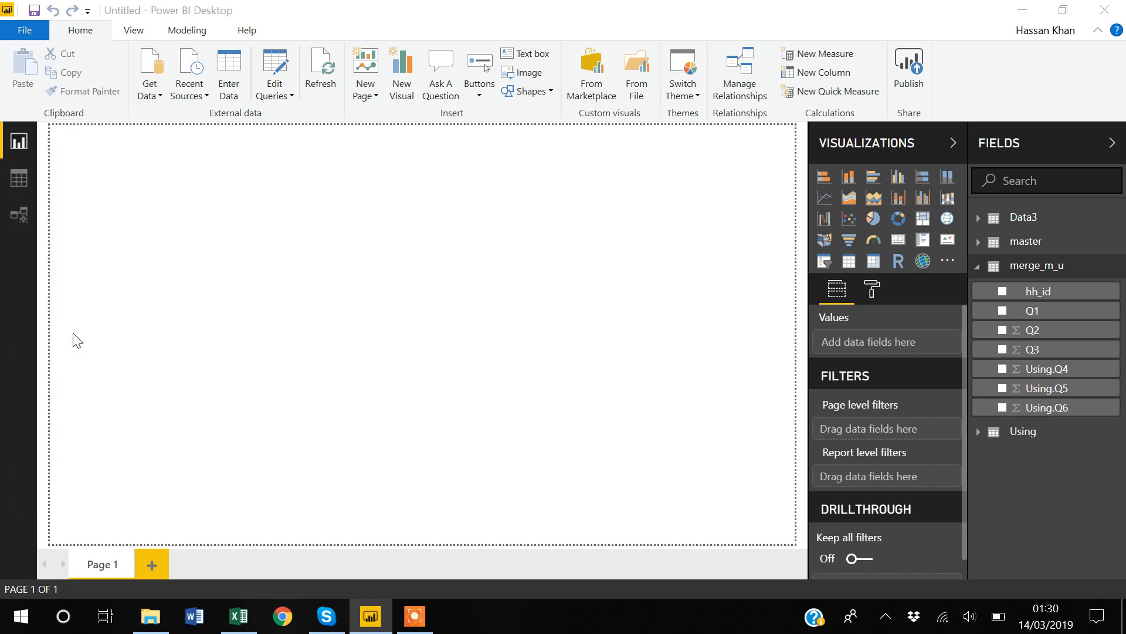
click(188, 146)
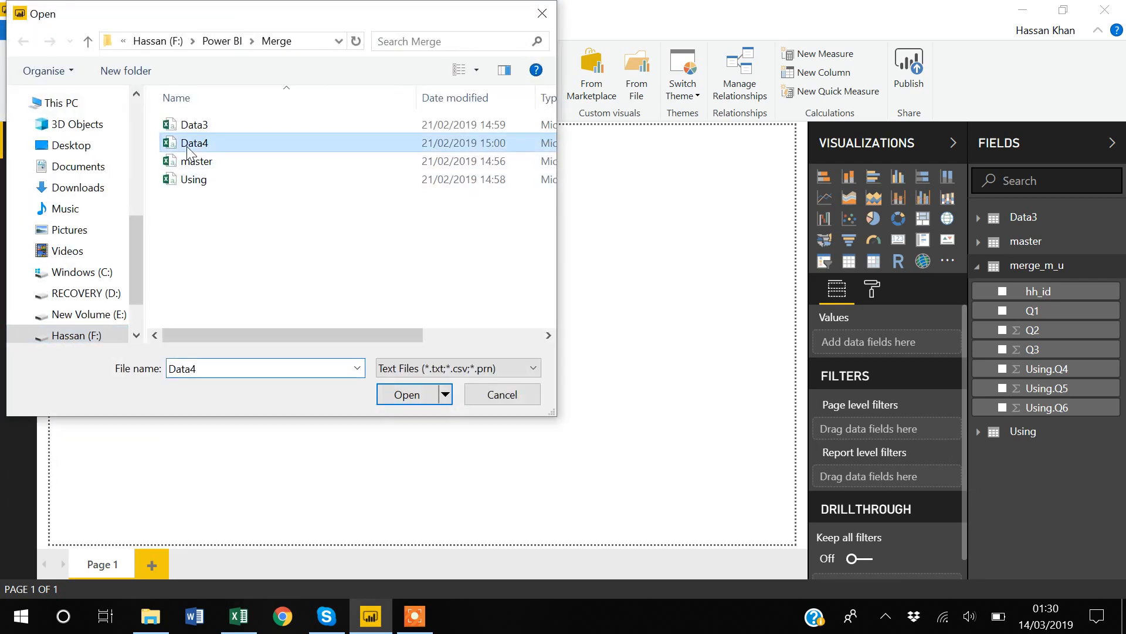
click(405, 396)
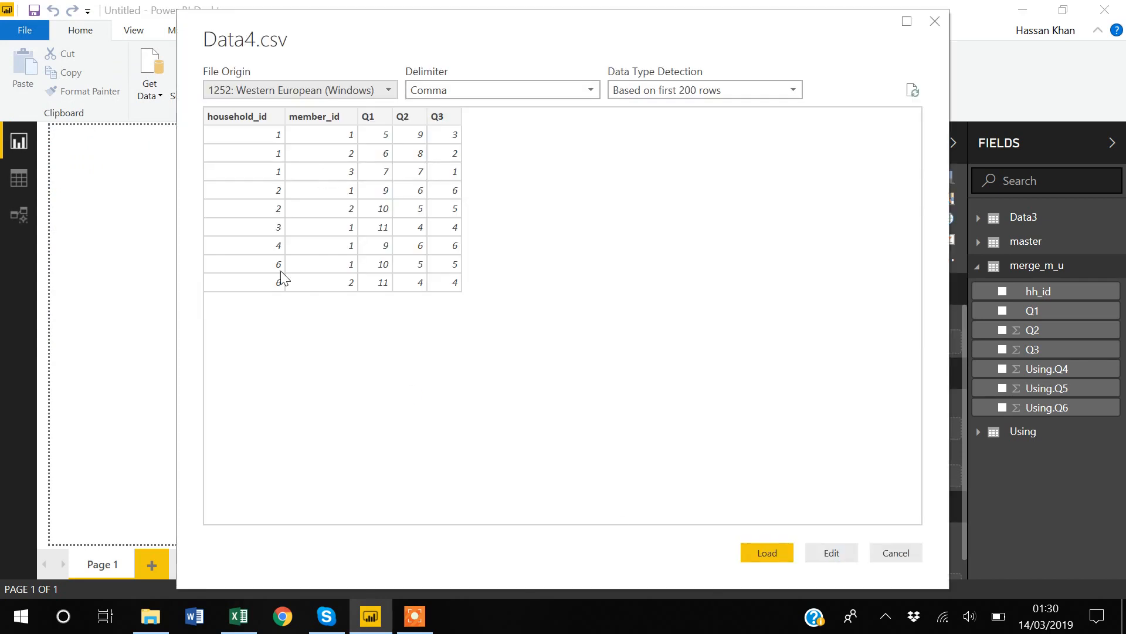
click(764, 552)
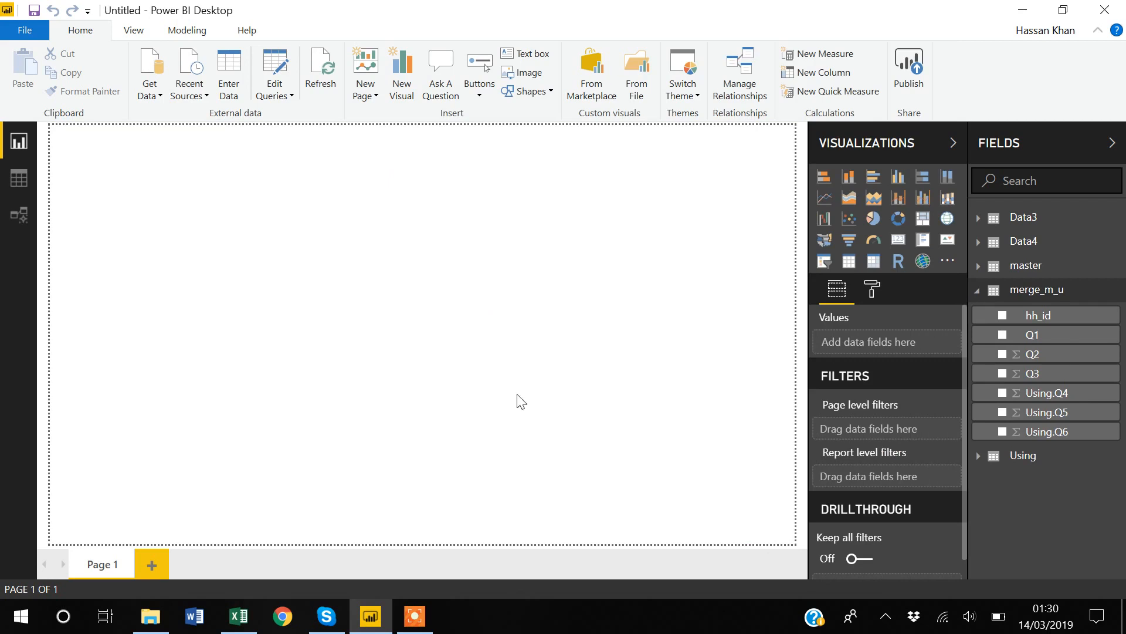
Step: Review the loaded rows of Data3 and Data4 in the data view
click(23, 179)
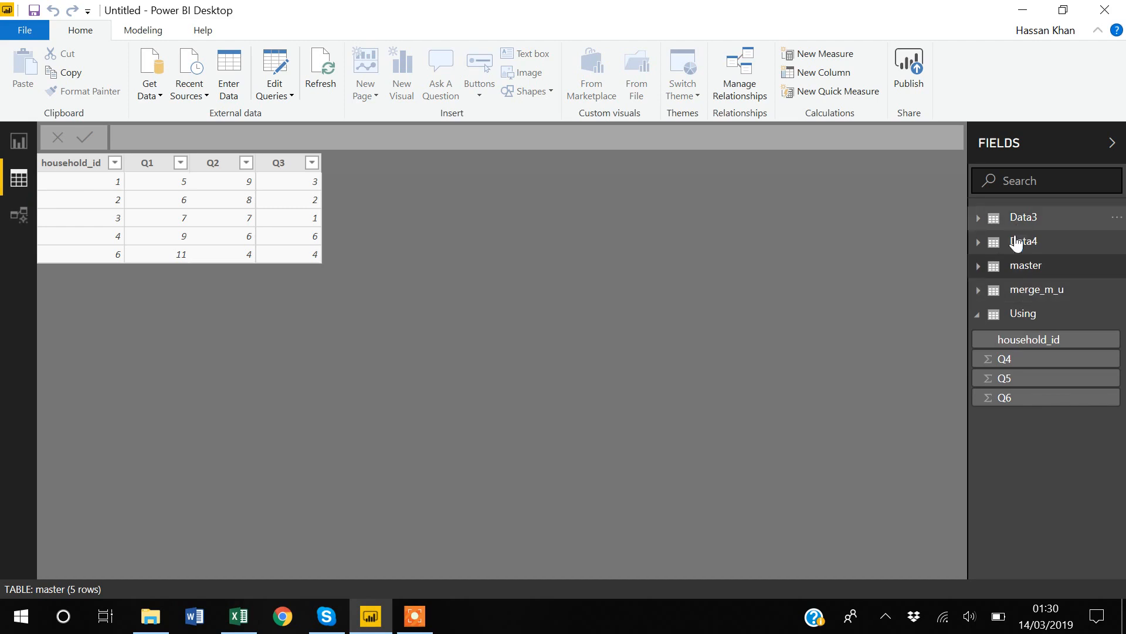
click(1024, 219)
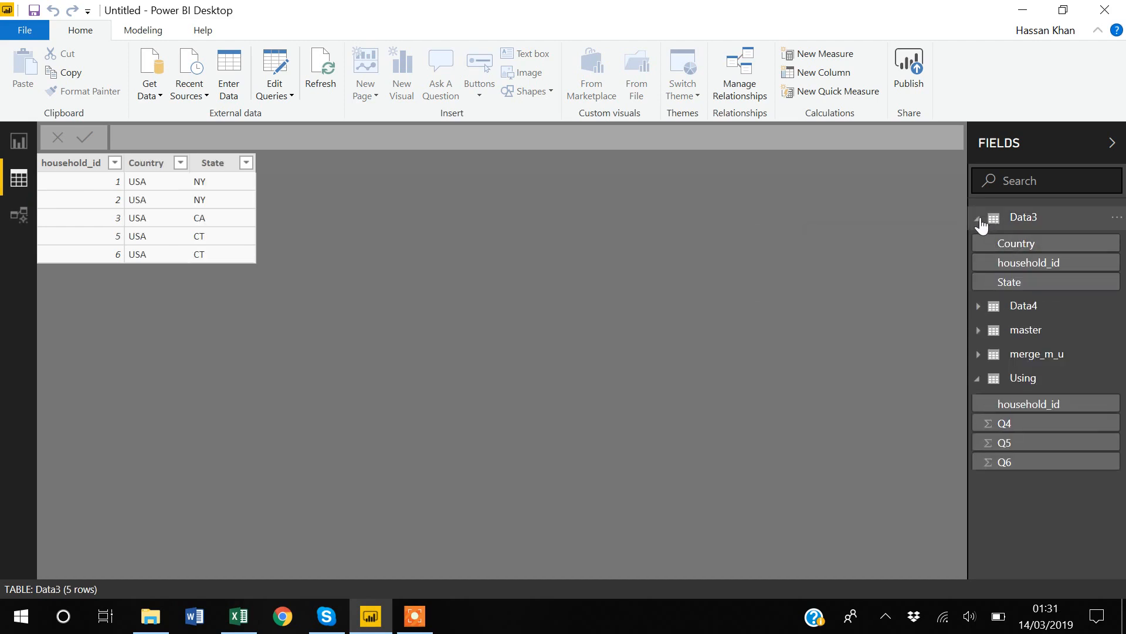
click(977, 218)
click(1024, 244)
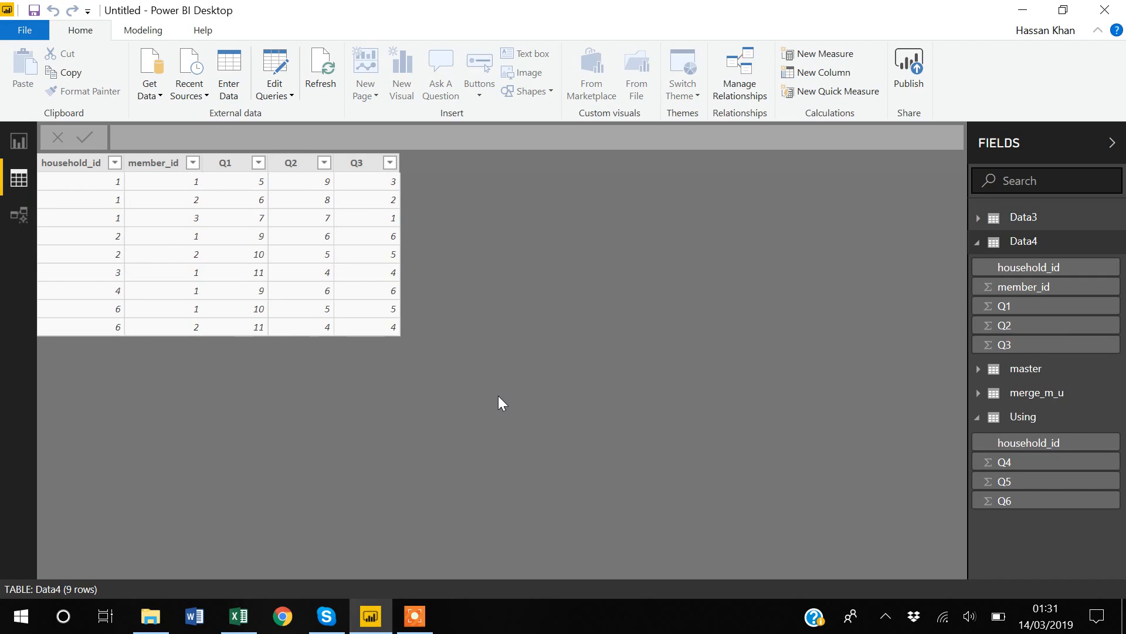
Step: Inspect the table relationships in the model view with the properties pane collapsed, and return to the report view
click(18, 218)
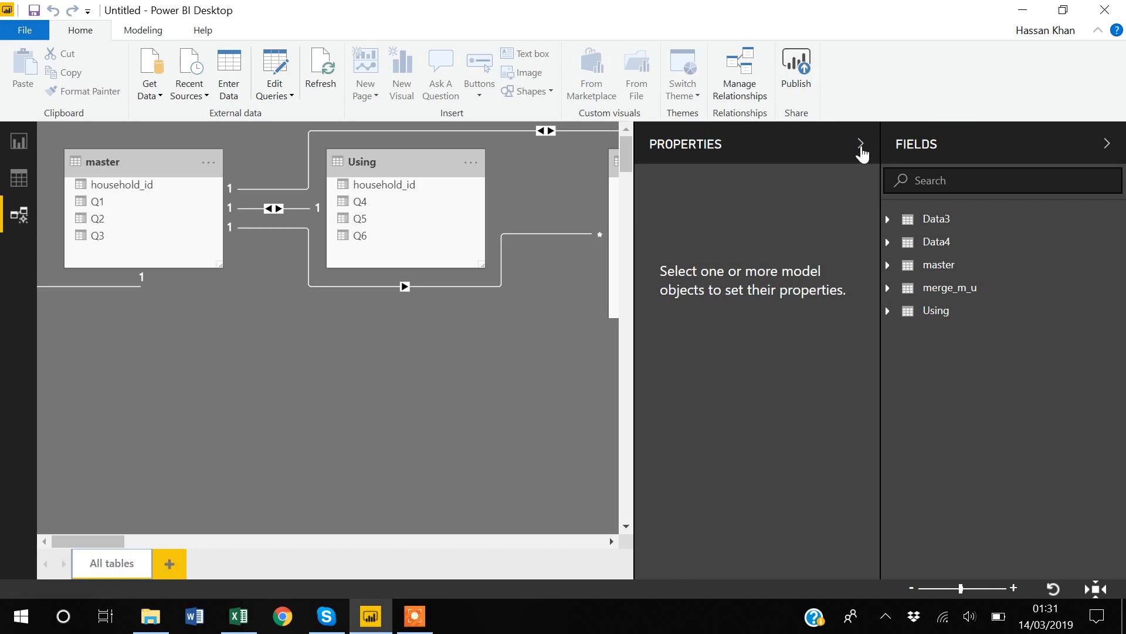
click(861, 145)
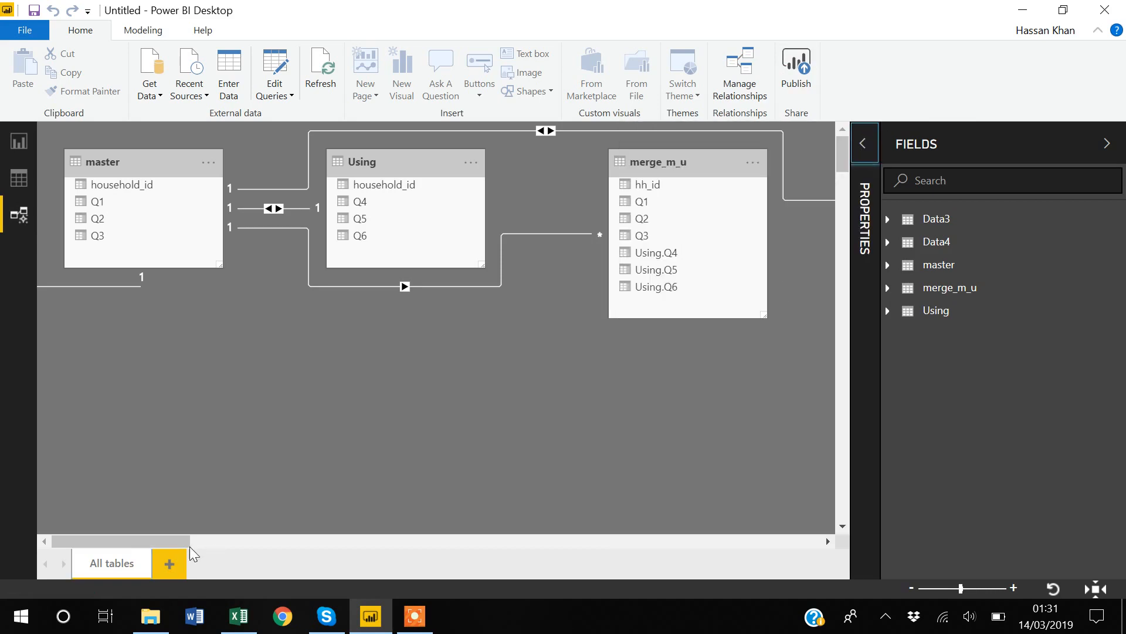
drag(171, 541, 147, 512)
click(18, 178)
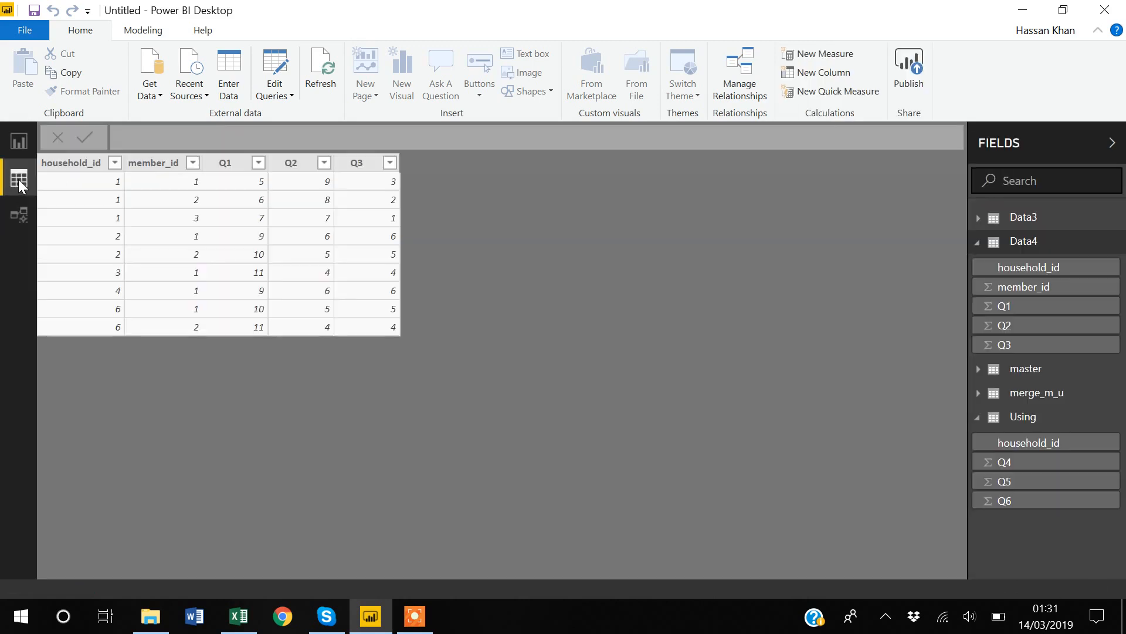
click(18, 138)
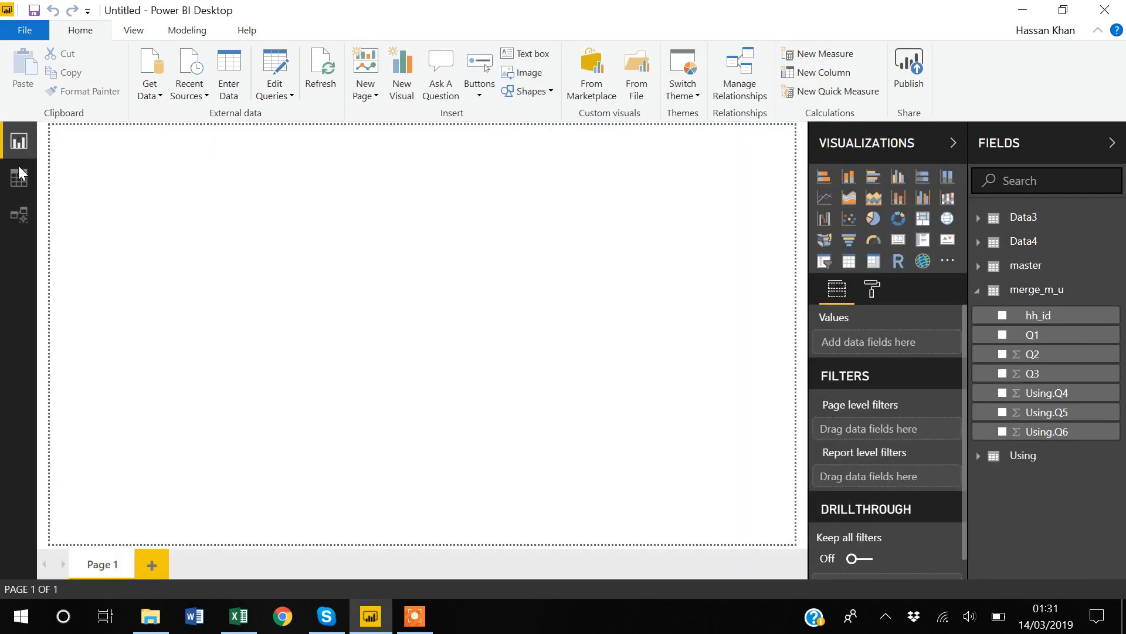
Step: Look over the Data3 and Data4 tables in the model view and open the Power Query Editor
click(19, 214)
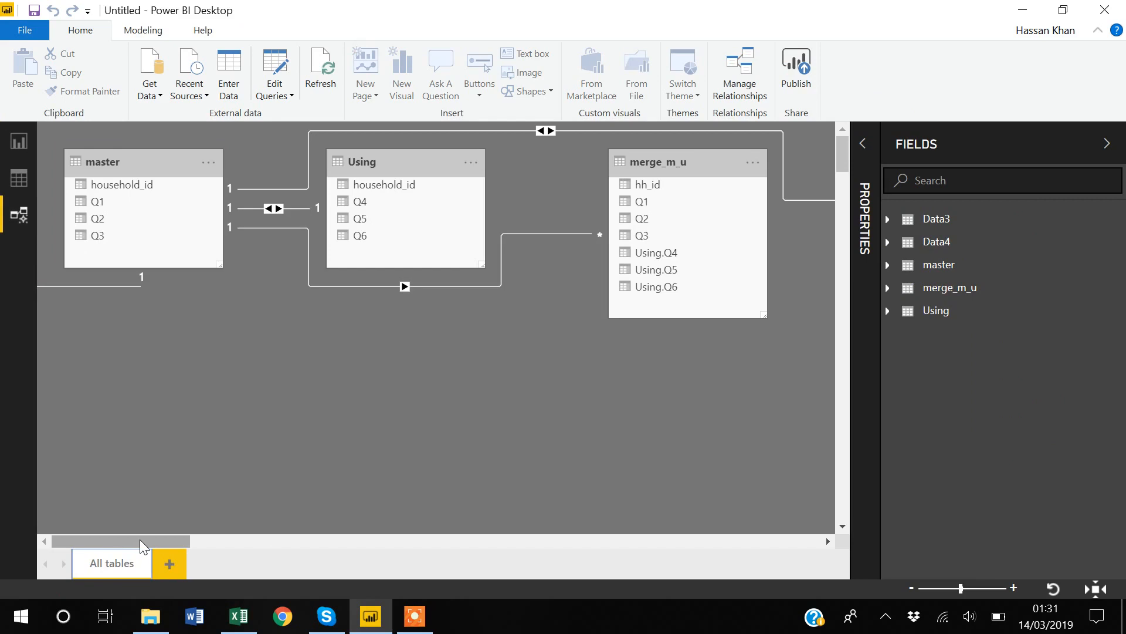
drag(140, 539, 221, 526)
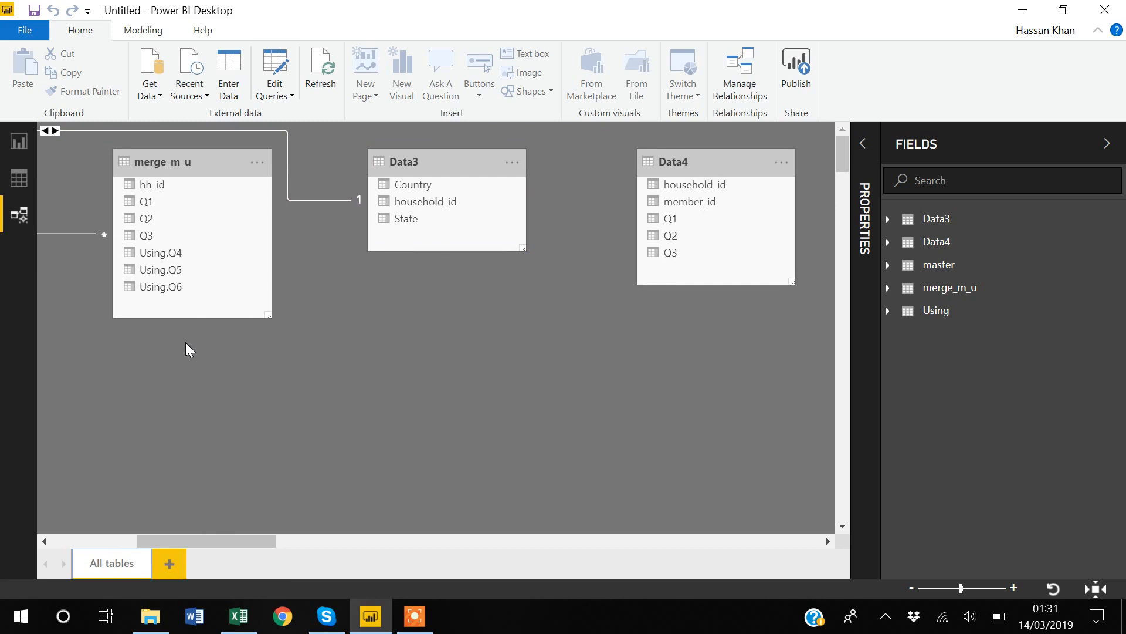
click(276, 92)
click(228, 113)
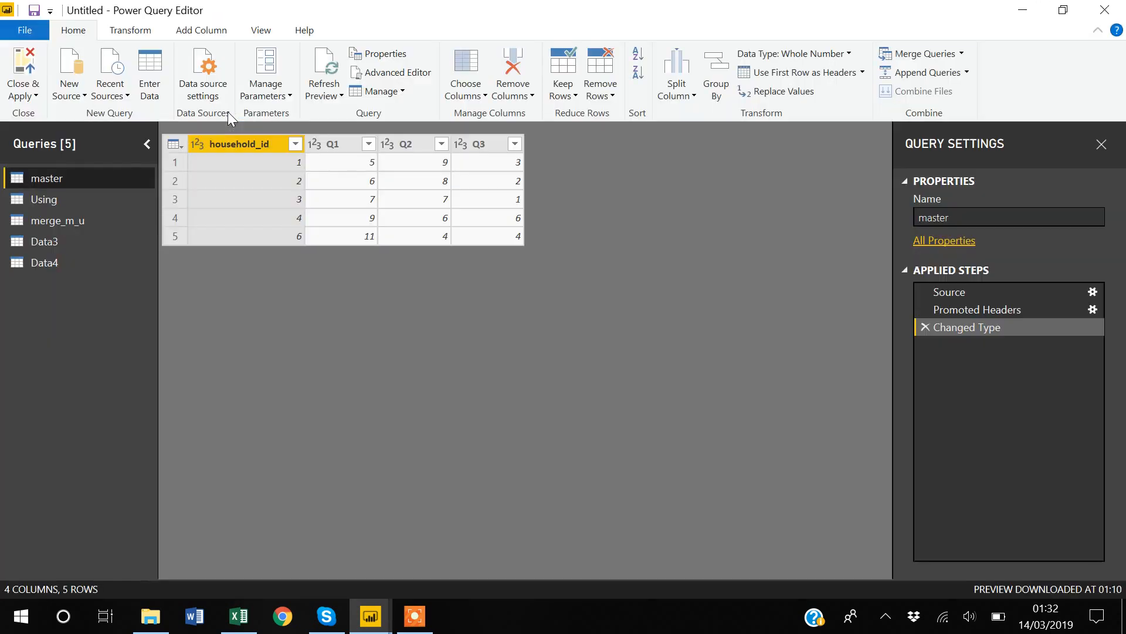
Step: Delete the merge_m_u query
click(48, 220)
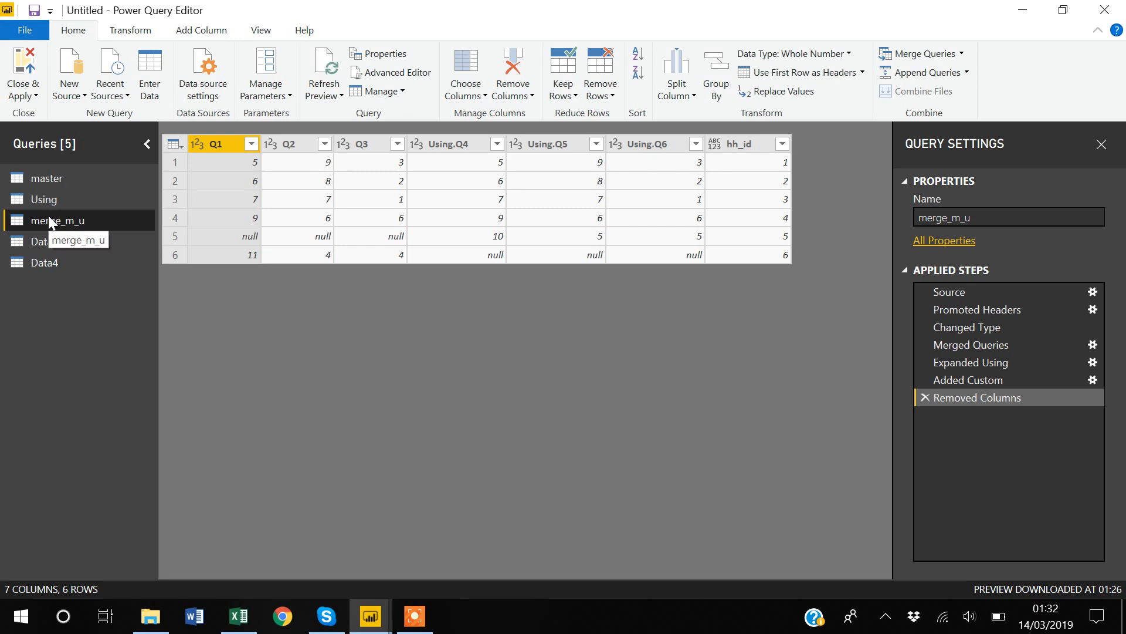
right_click(48, 216)
click(94, 261)
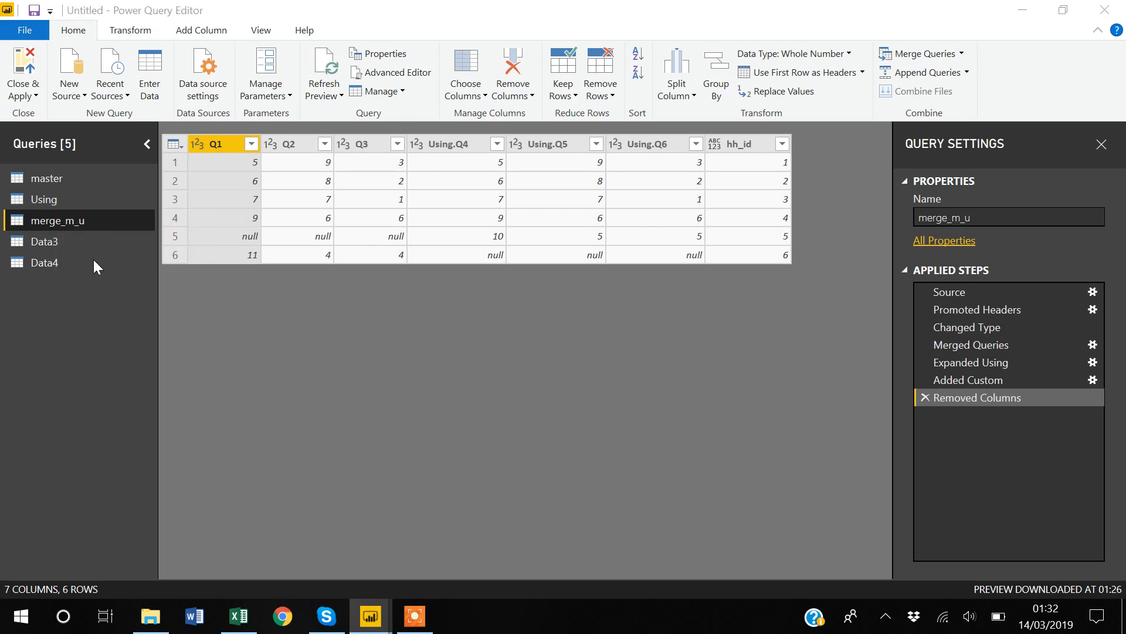
click(648, 336)
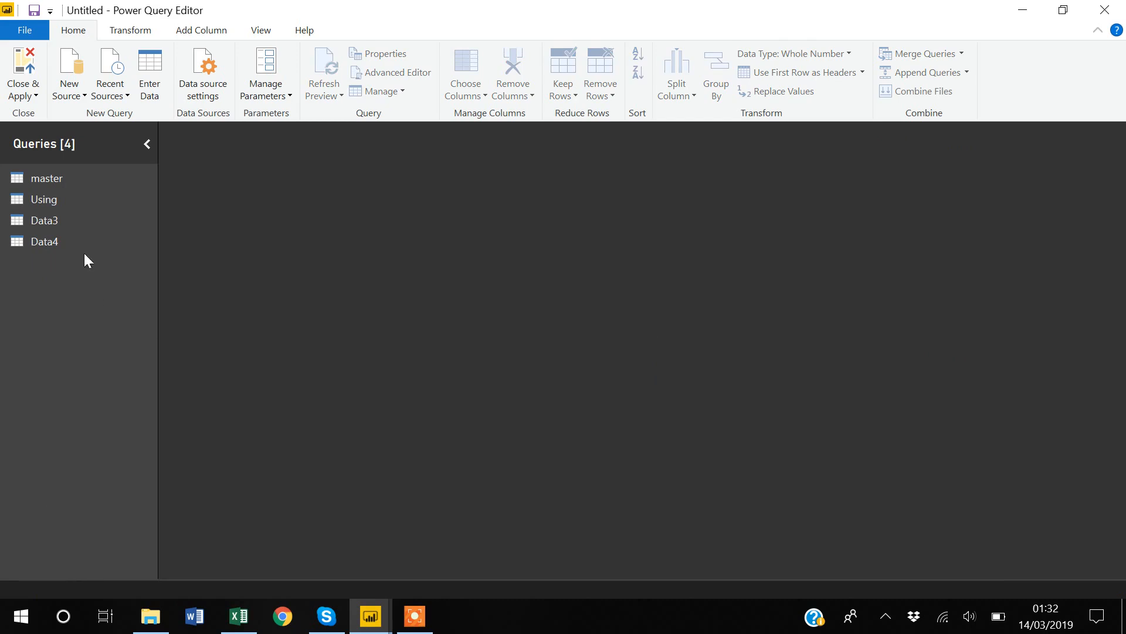
Step: Duplicate the Data3 query
click(49, 221)
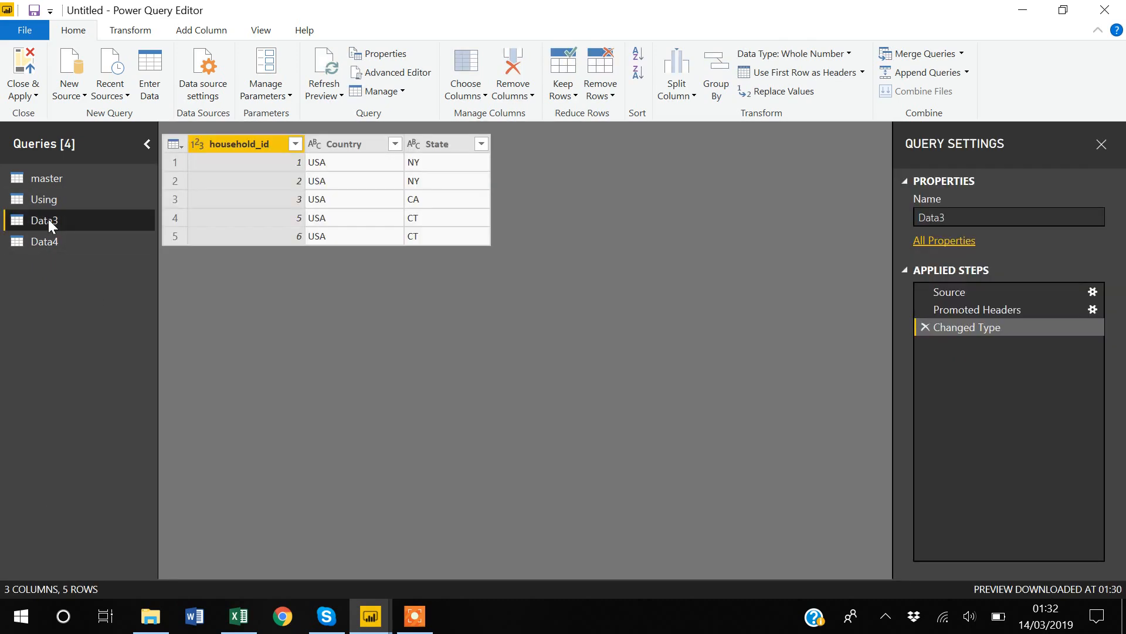
right_click(48, 221)
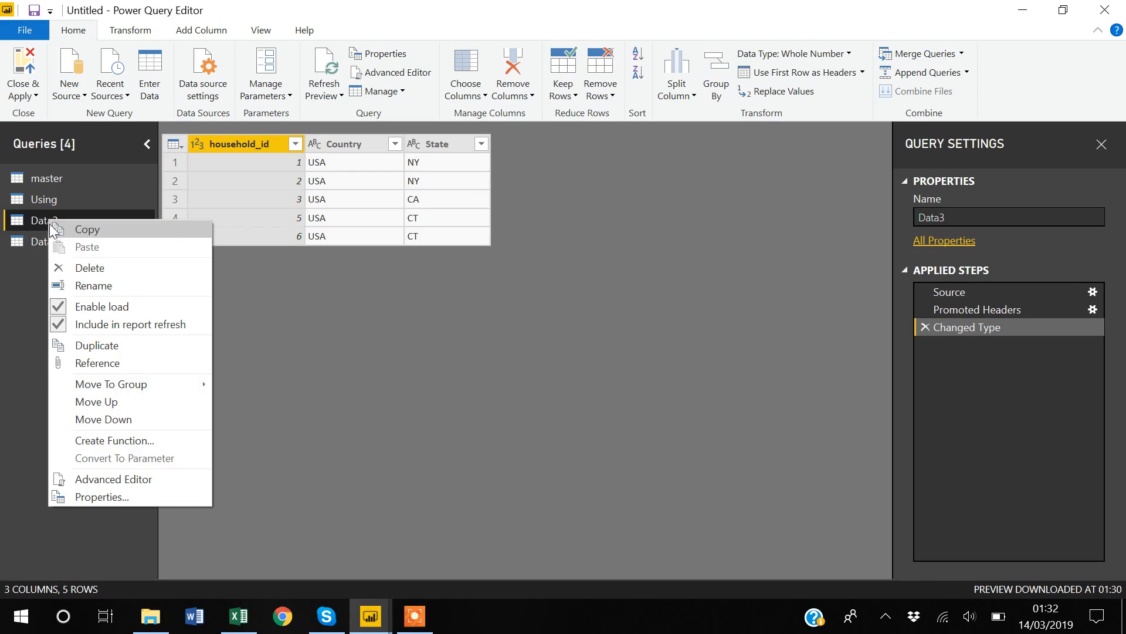
click(97, 346)
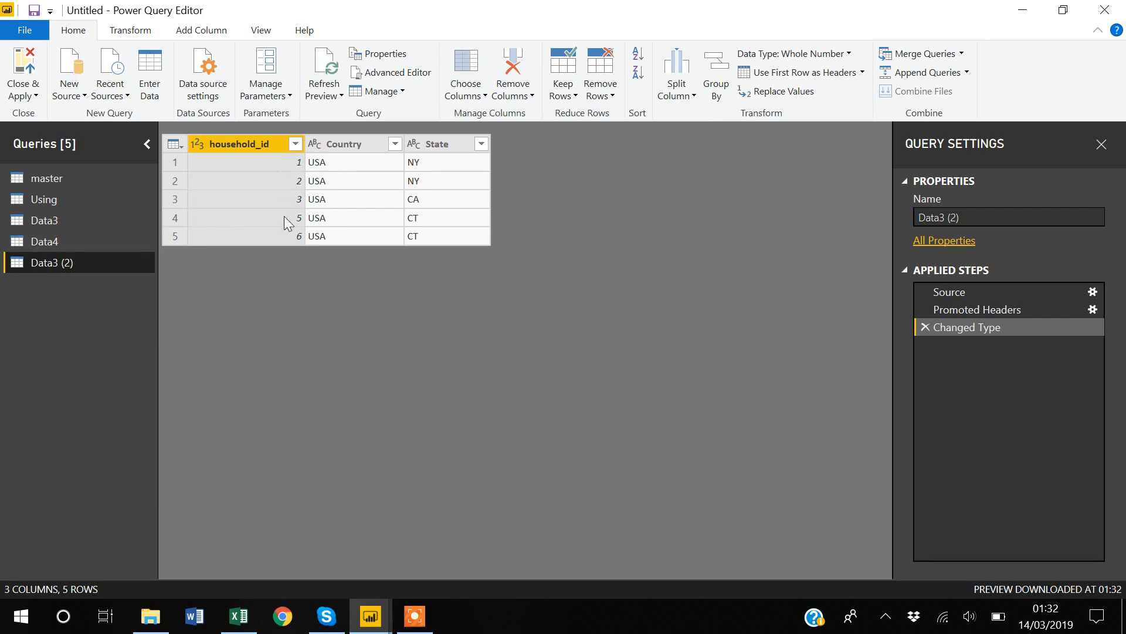
Step: Compare the household_id rows of Data4 with those of the duplicated Data3 query
click(52, 242)
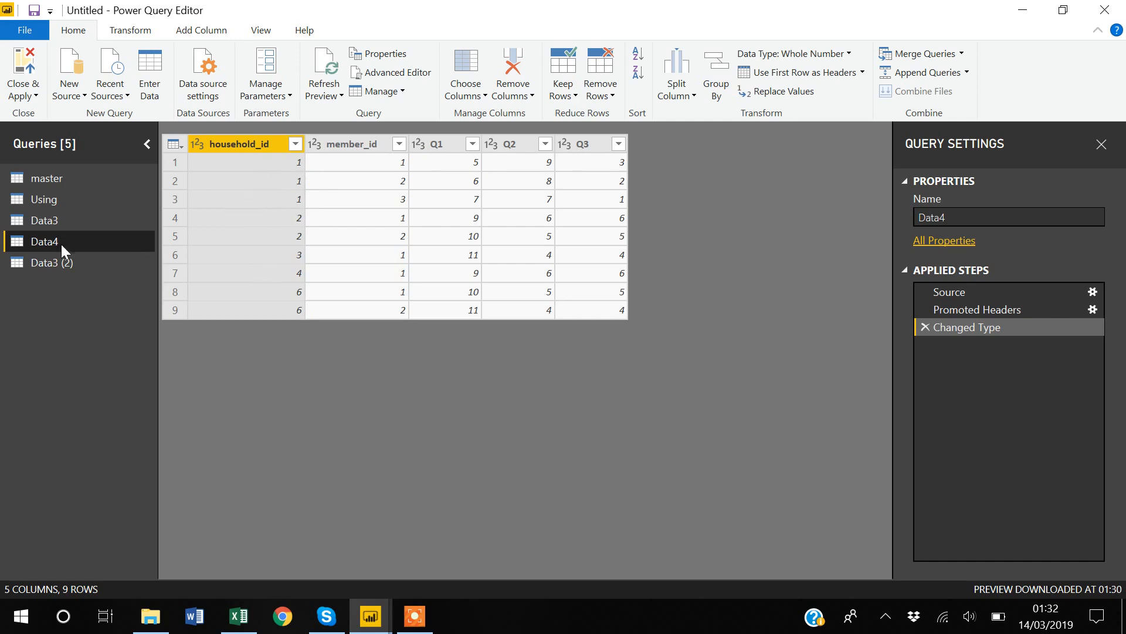
click(44, 264)
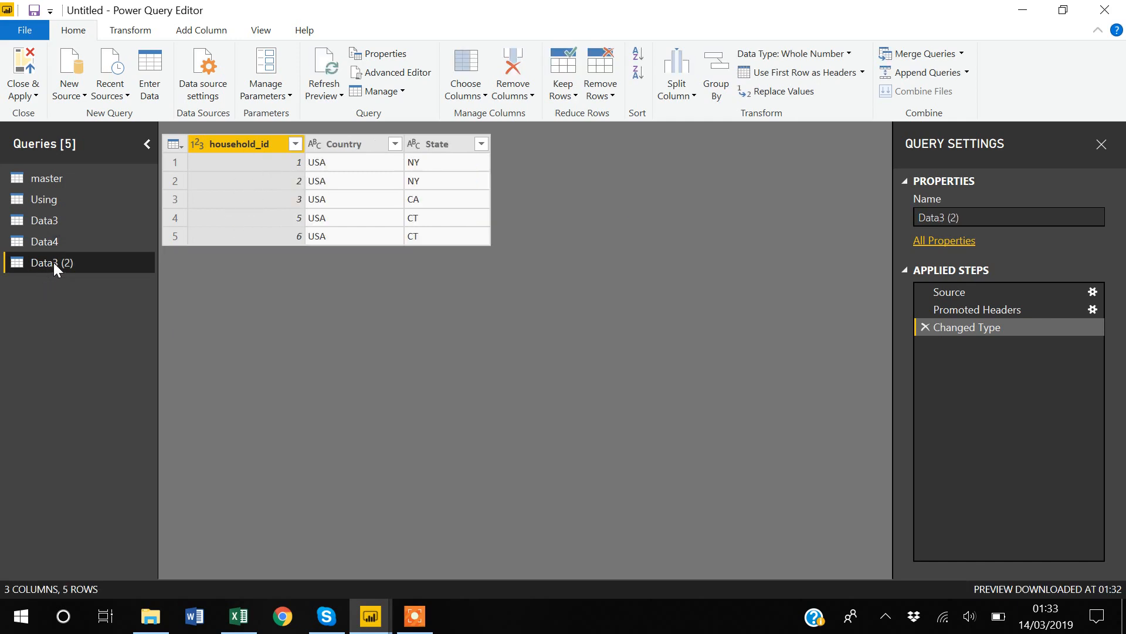
click(46, 241)
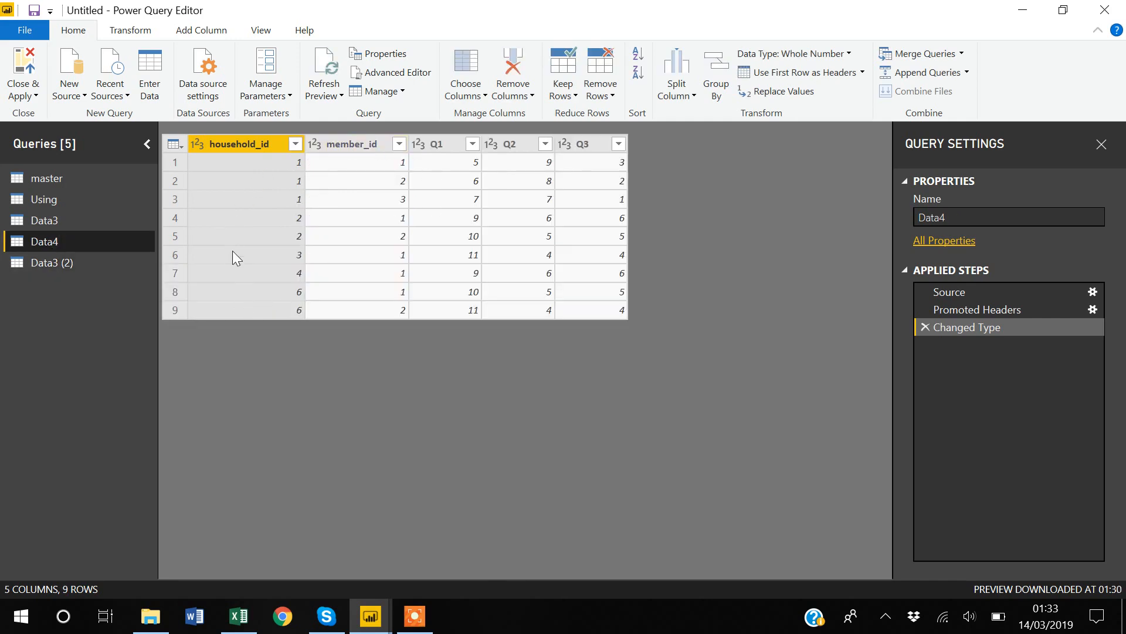
click(43, 262)
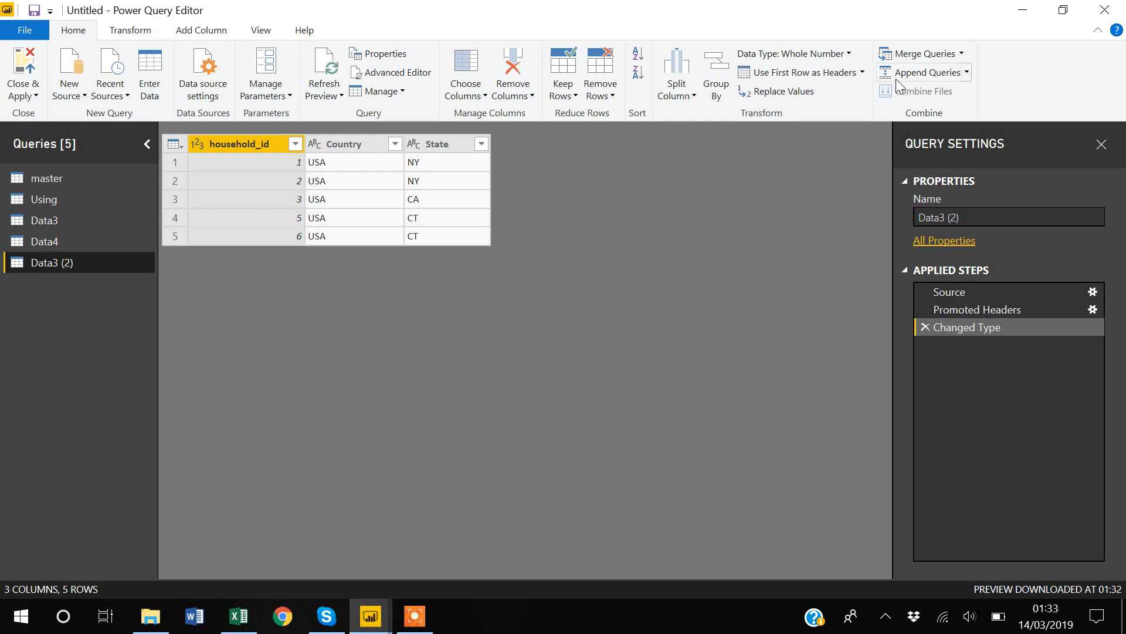
Step: Merge the duplicated Data3 query with Data4 on household_id using an Inner (only matching rows) join
click(920, 54)
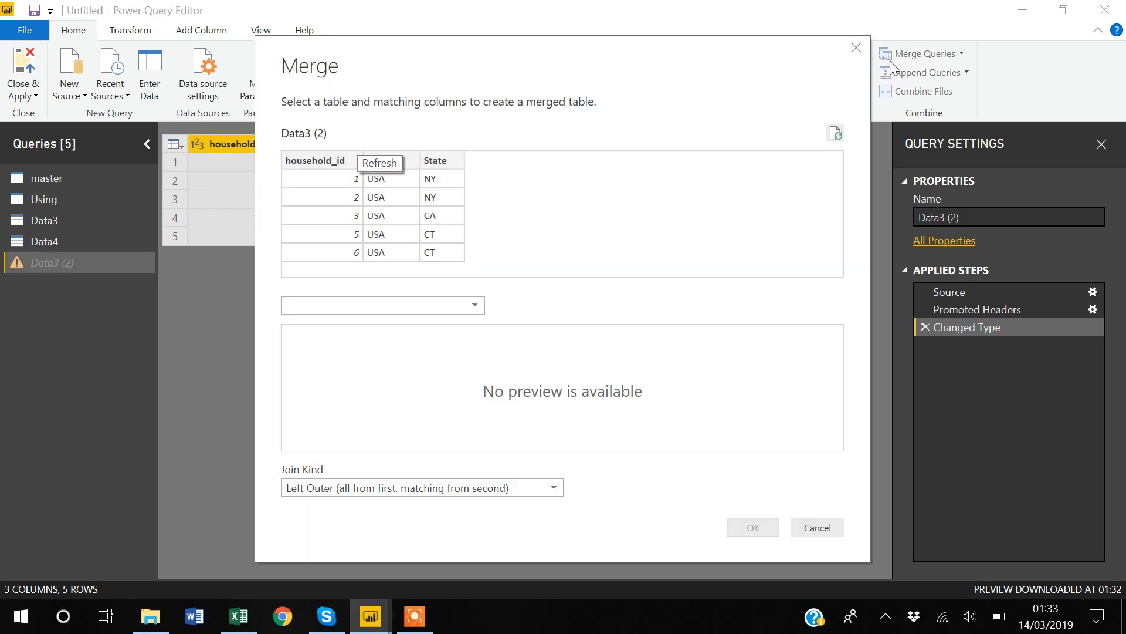
click(317, 163)
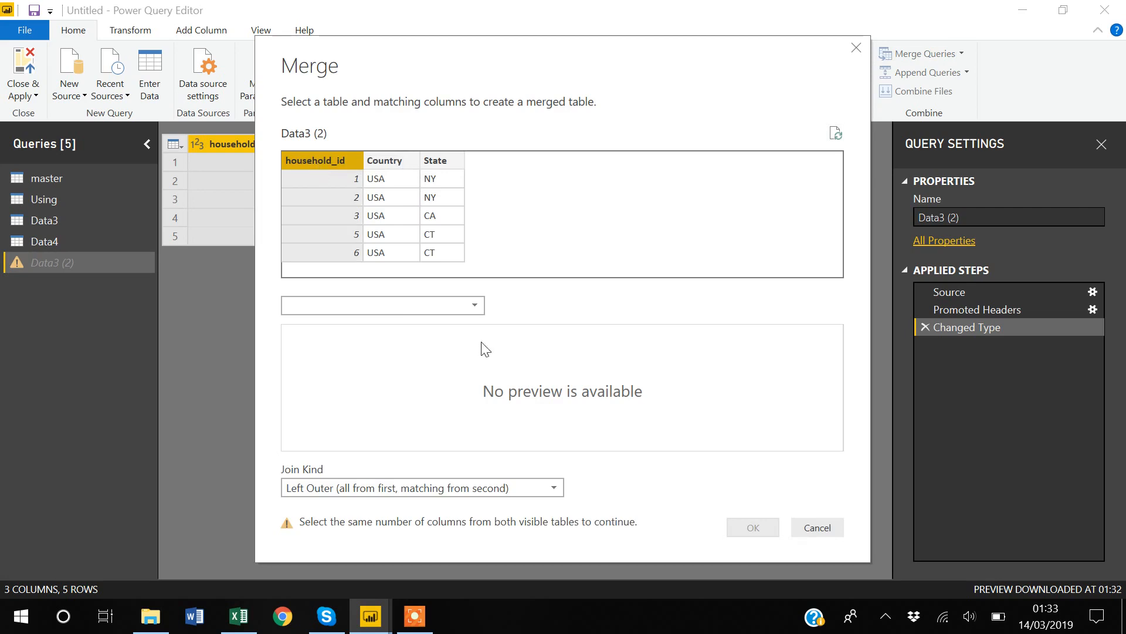
click(475, 305)
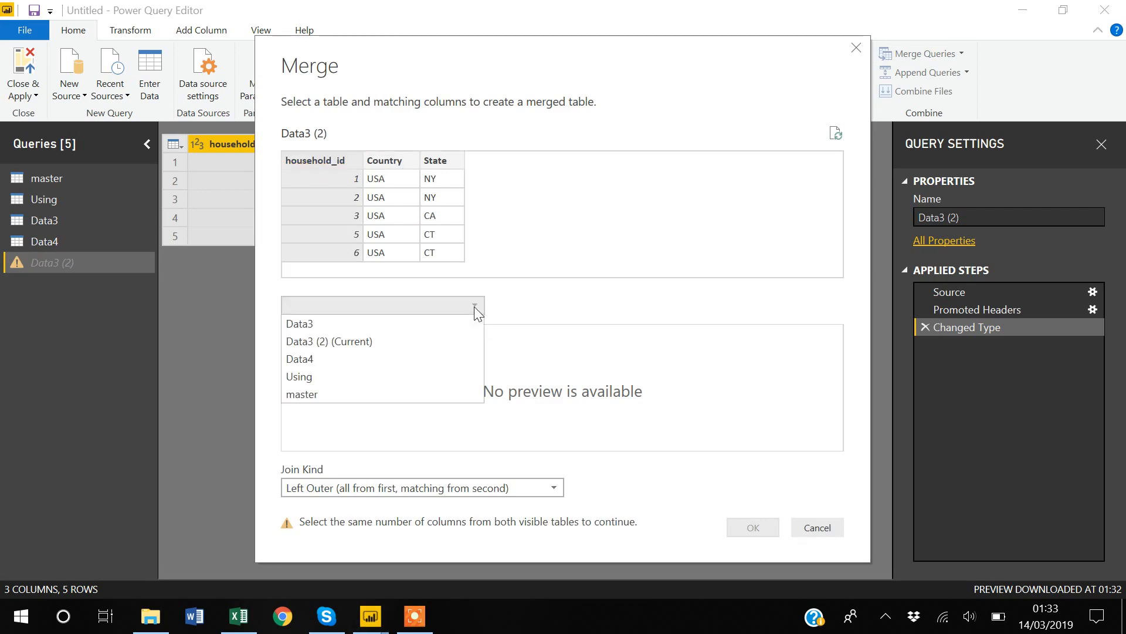
click(304, 359)
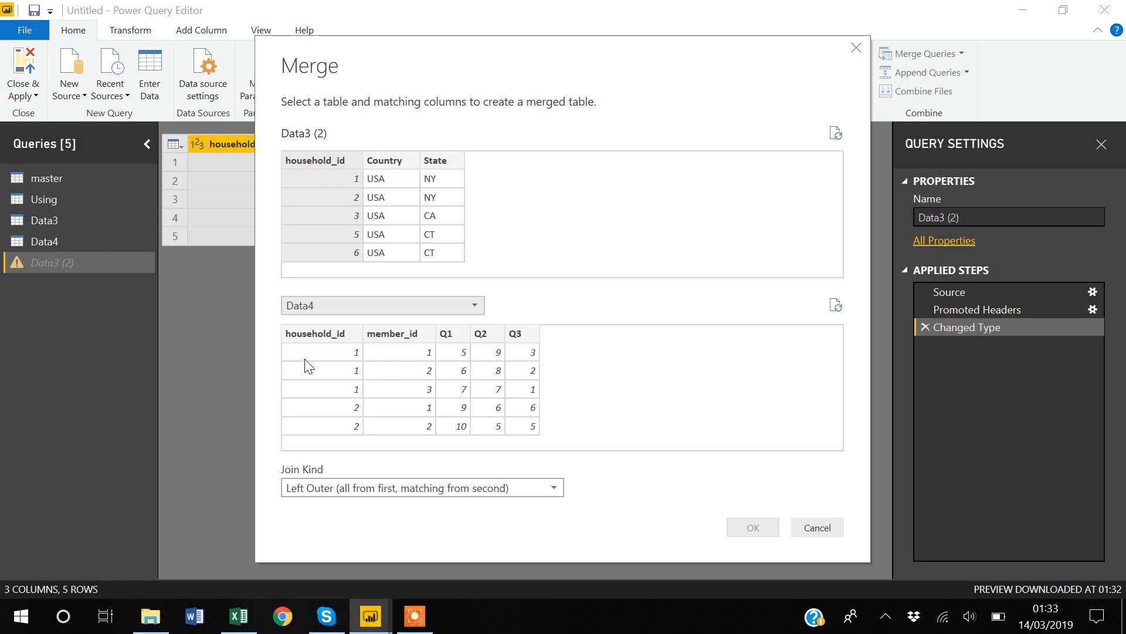
click(328, 334)
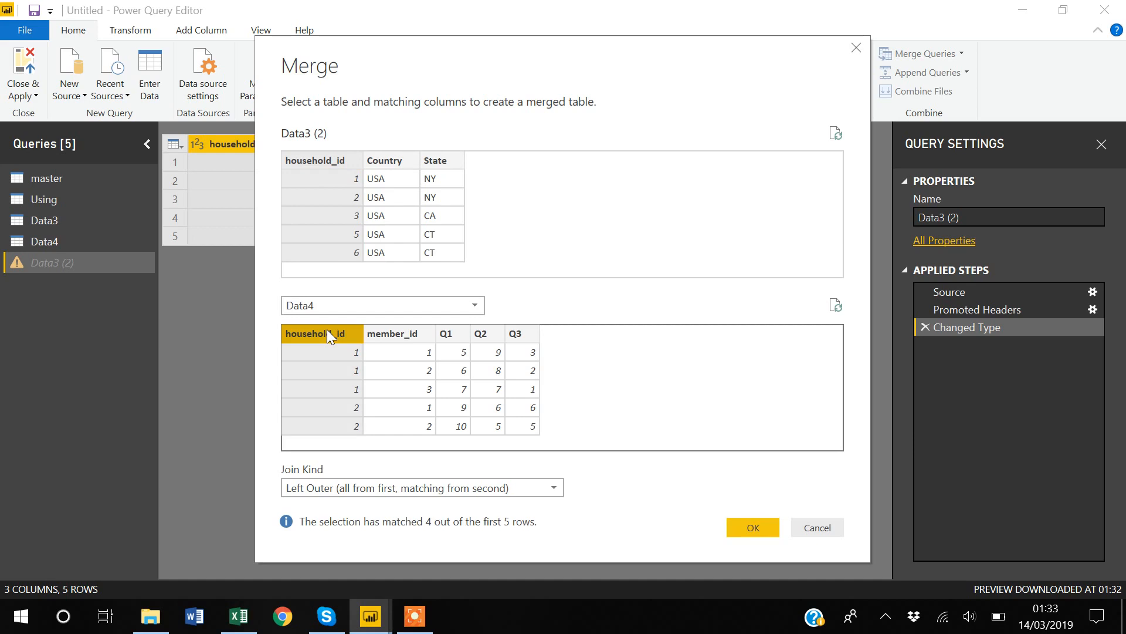
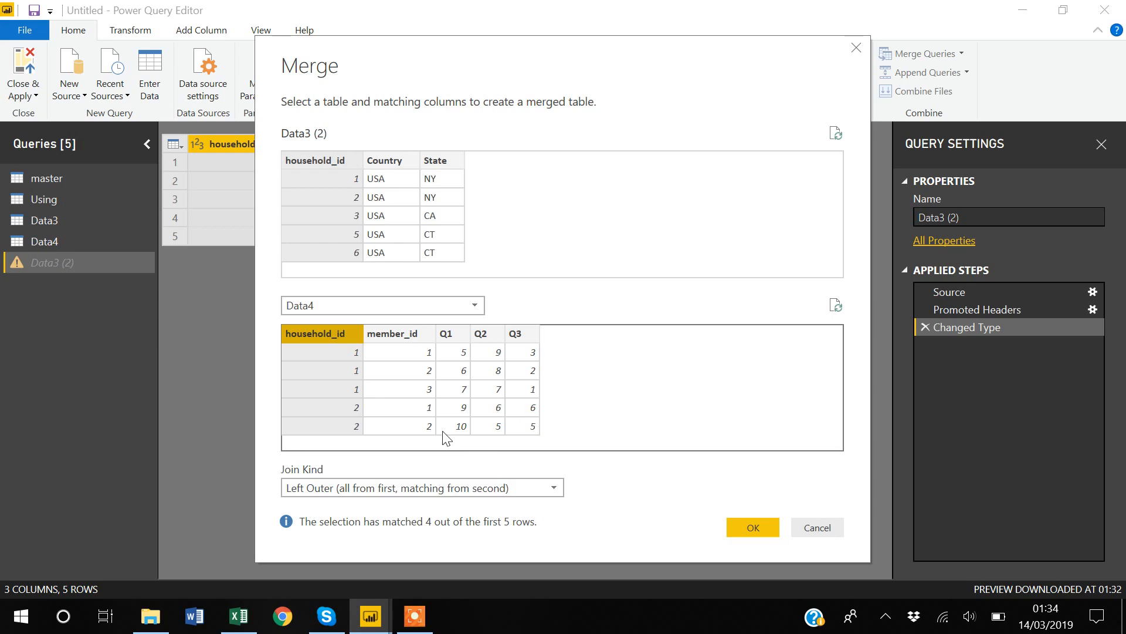
click(550, 493)
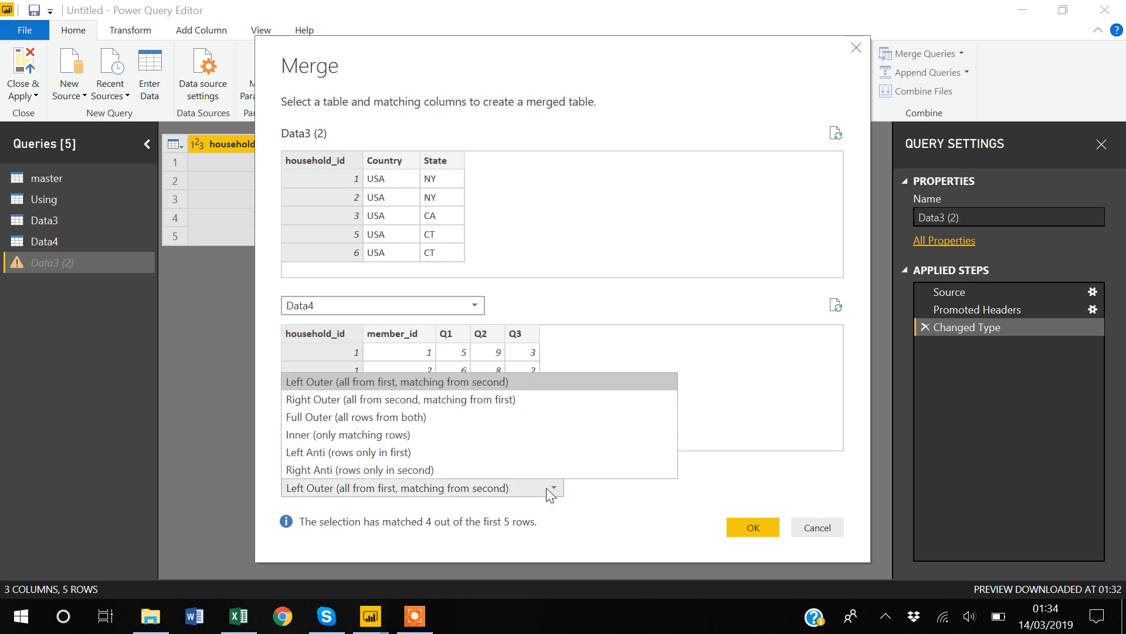
click(328, 435)
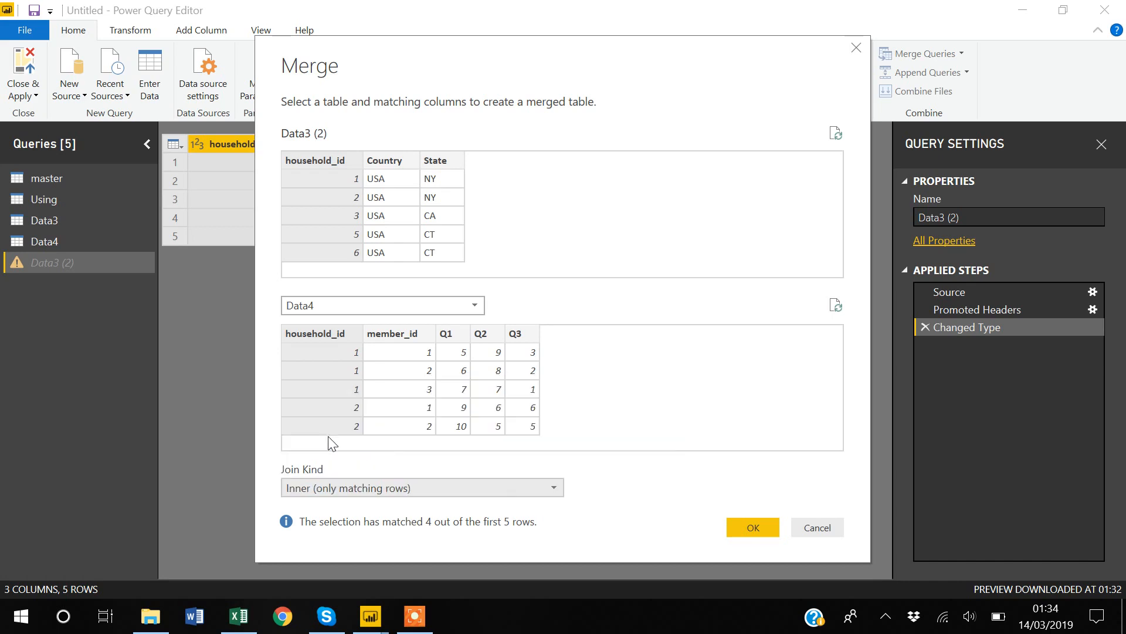
click(754, 529)
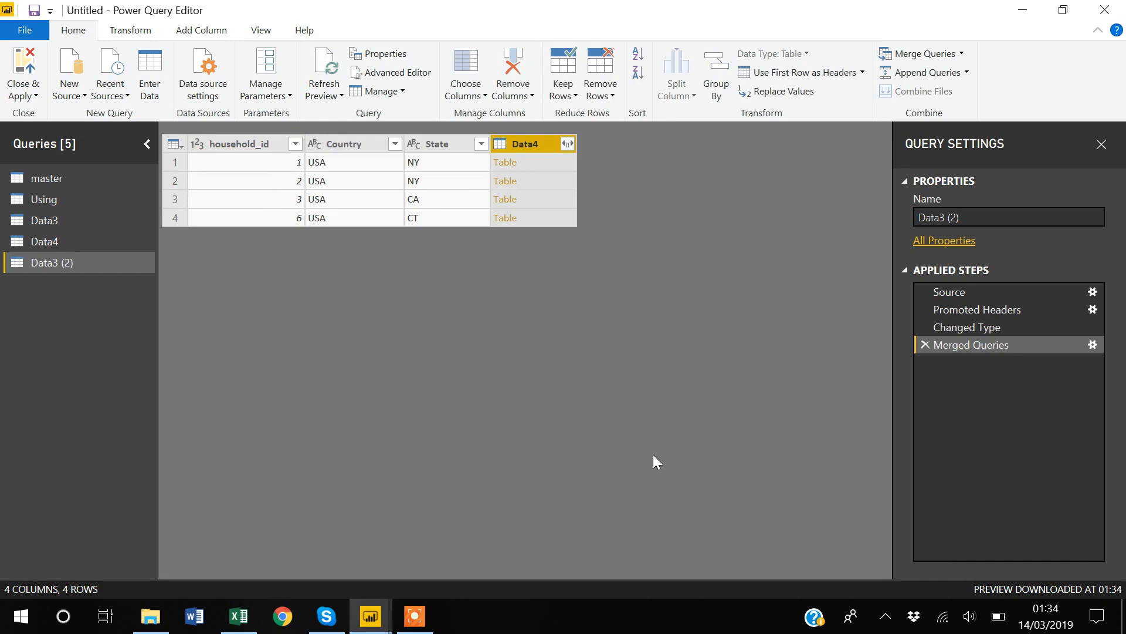
Step: Expand all columns of the merged Data4 table with the original name as prefix, and remove the expanded columns
click(567, 145)
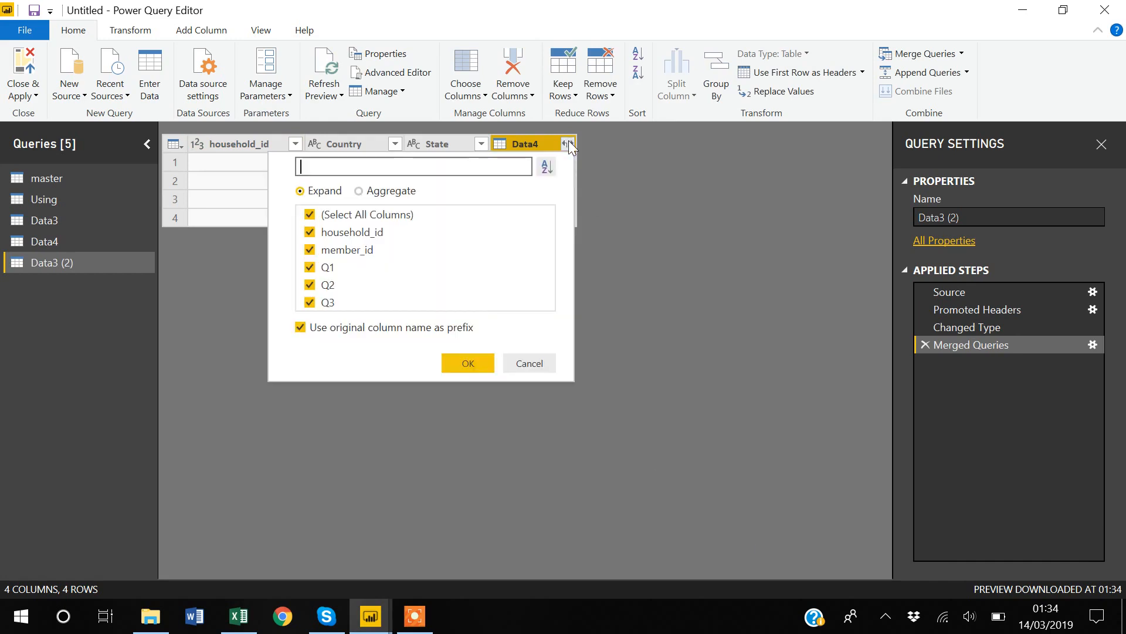
click(478, 364)
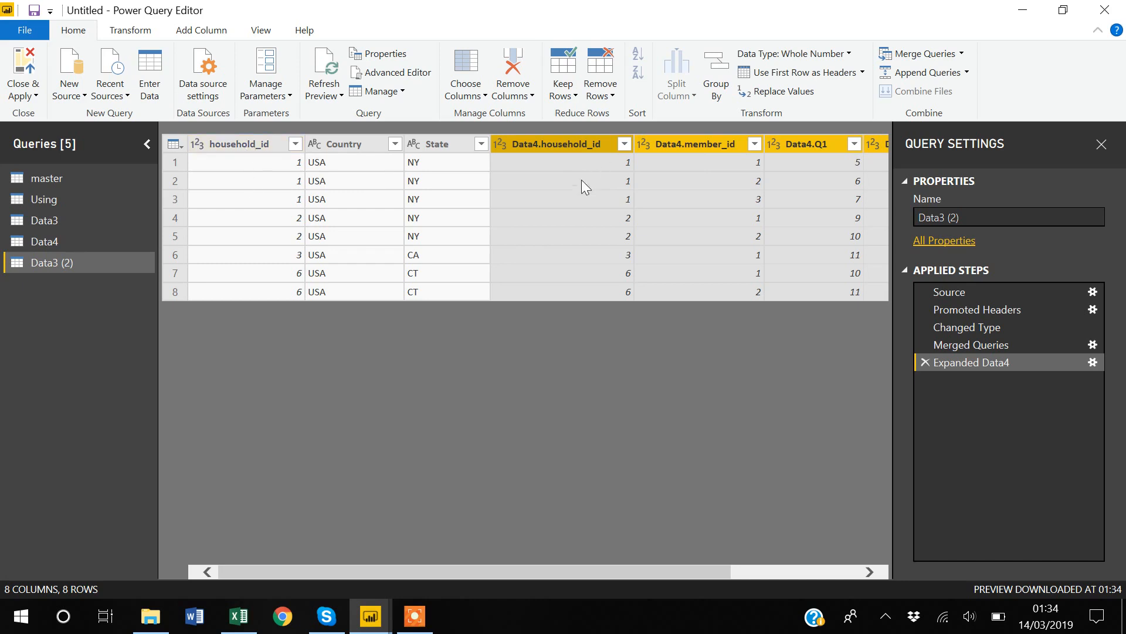
right_click(546, 142)
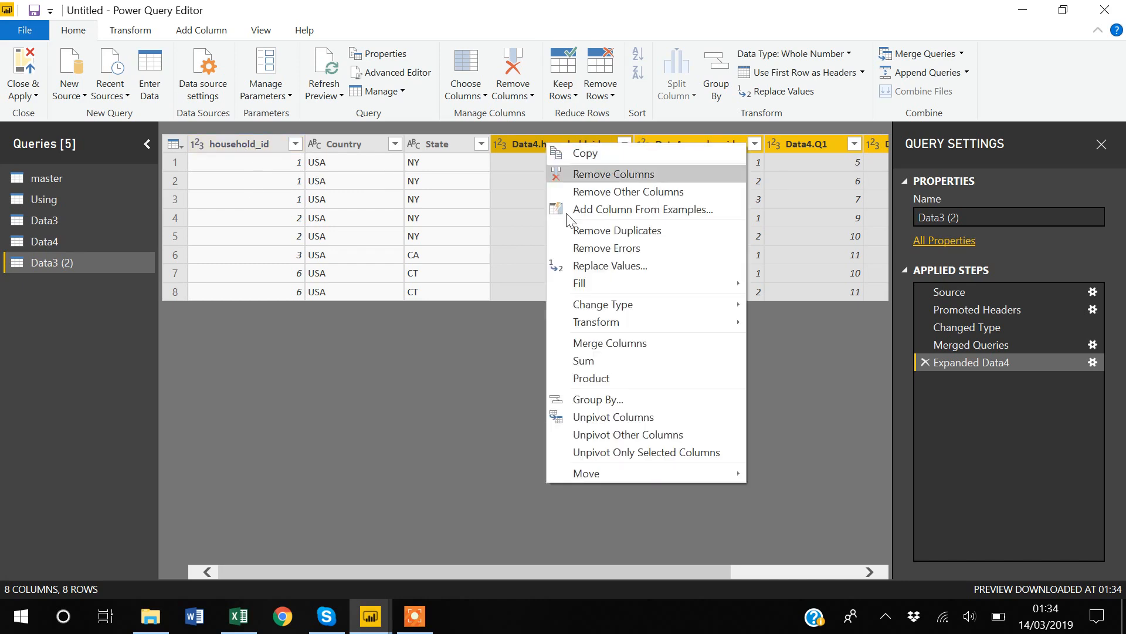
click(597, 175)
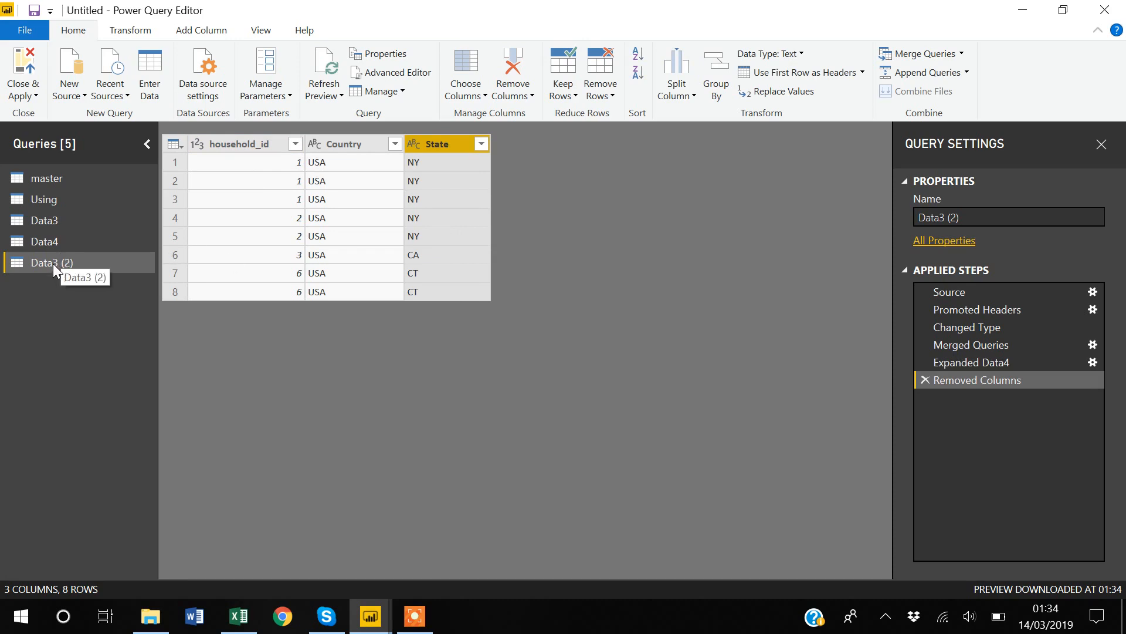
Step: Merge Data3 (2) with Data4 again on household_id as an Inner join, and expand all Data4 columns with the original name as prefix
click(928, 54)
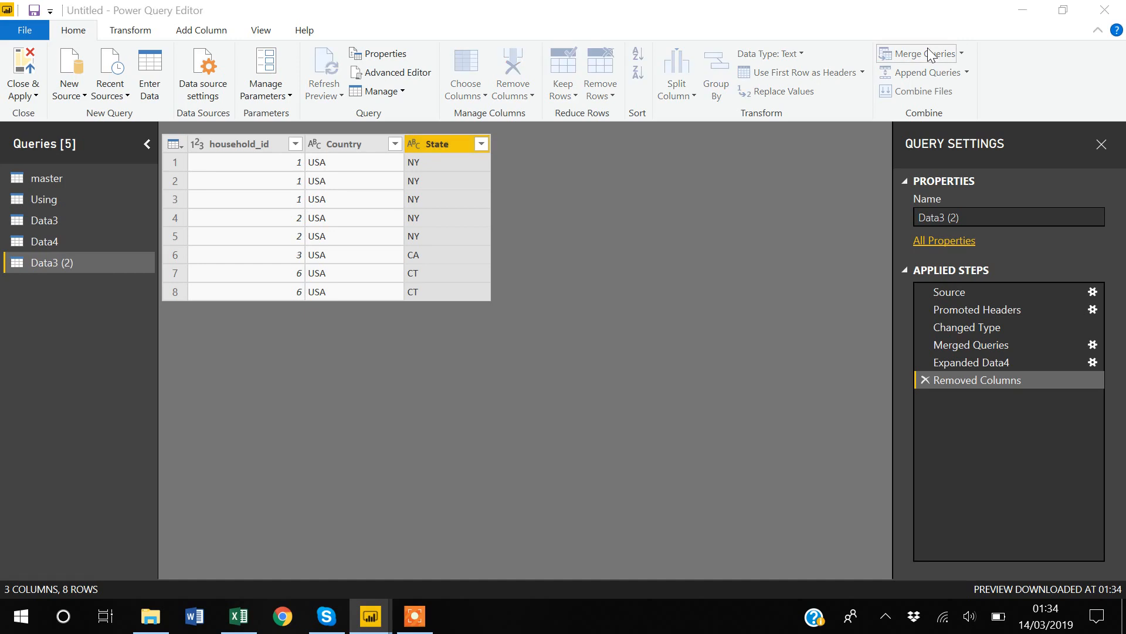
click(474, 310)
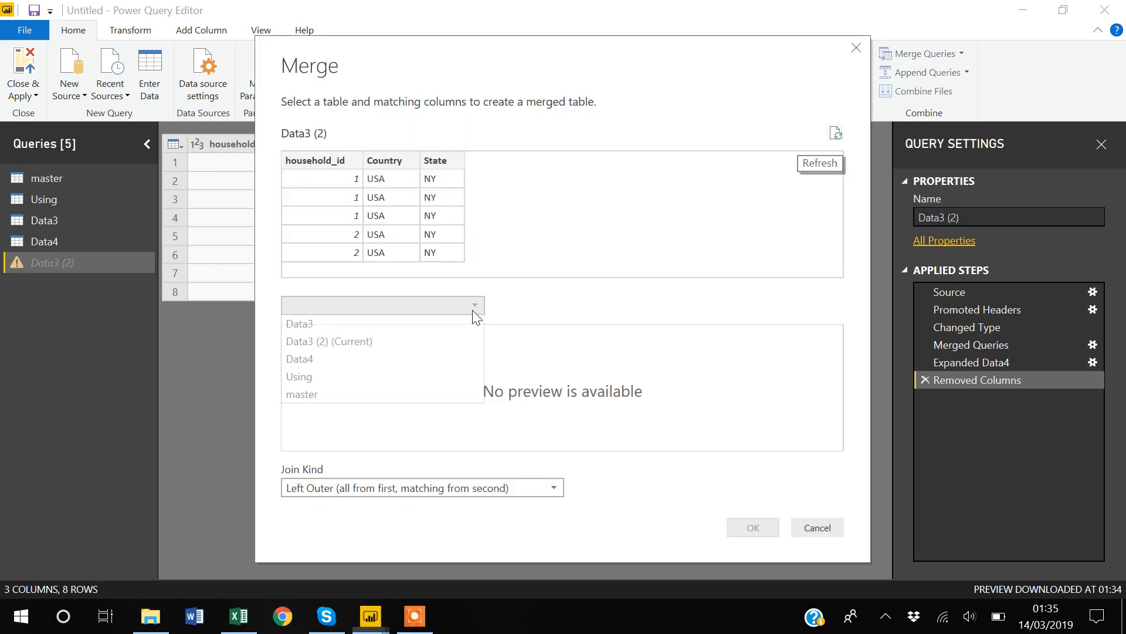
click(311, 363)
click(346, 335)
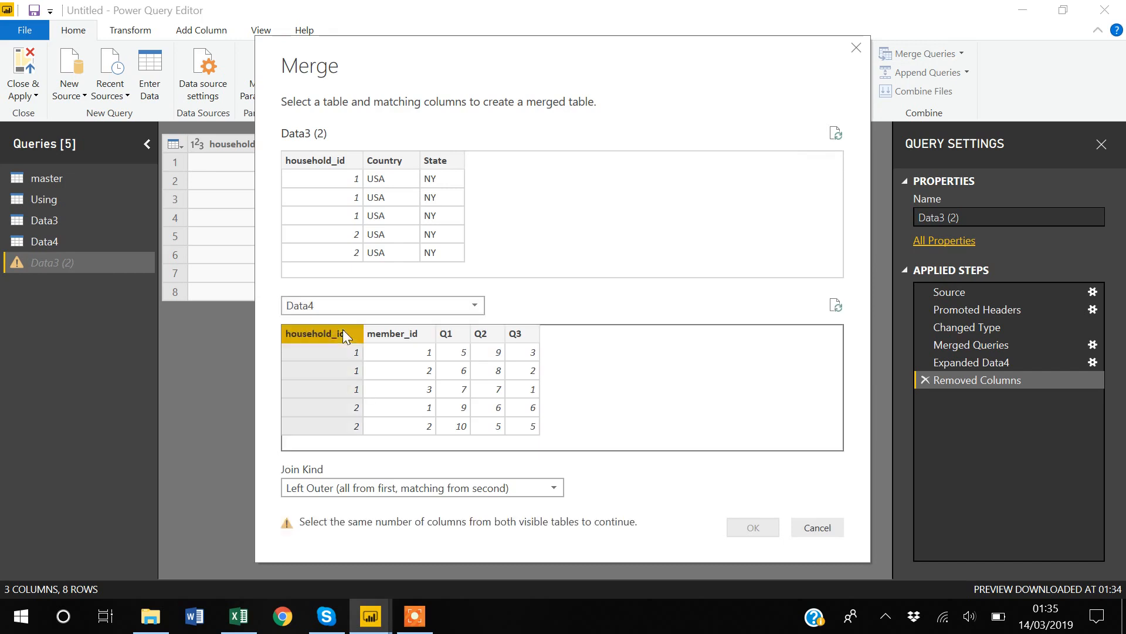
click(330, 166)
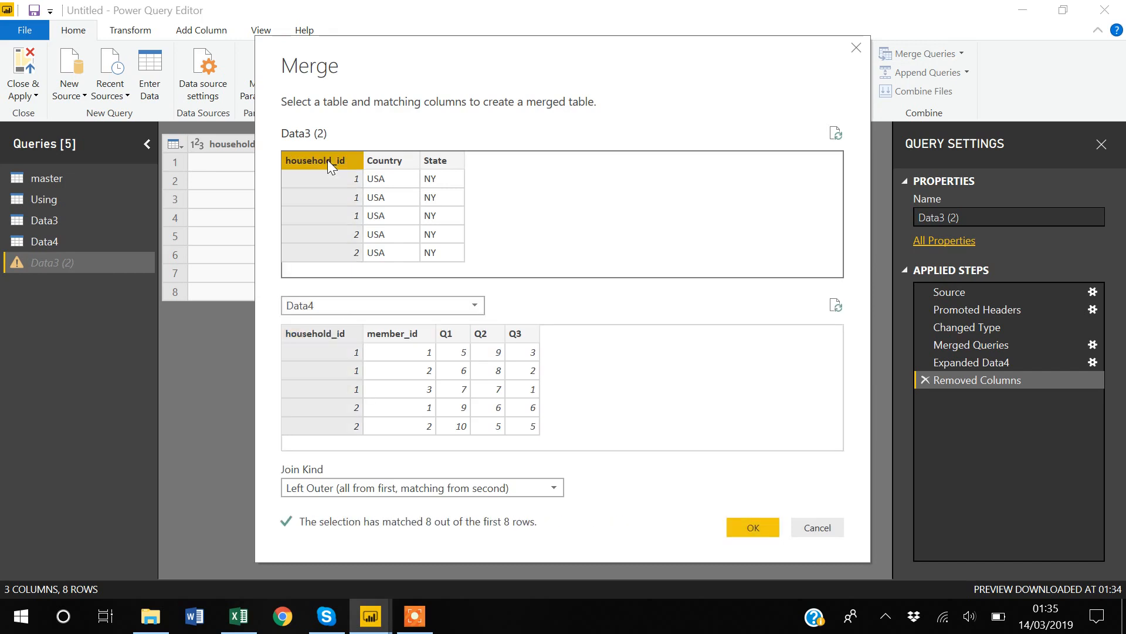
click(554, 487)
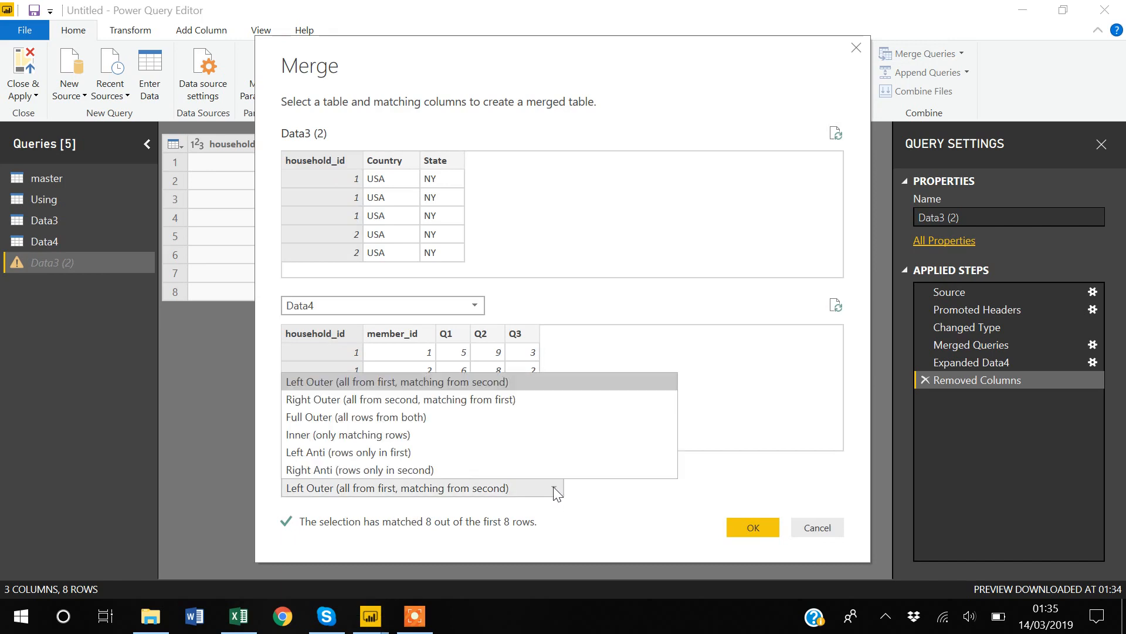
click(340, 434)
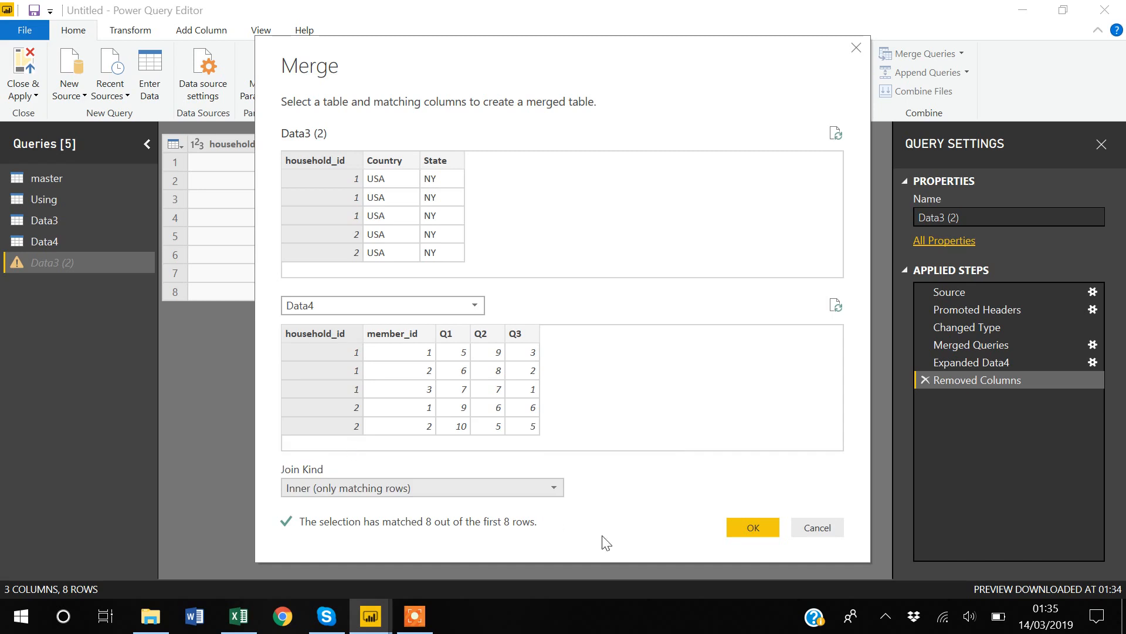
click(753, 528)
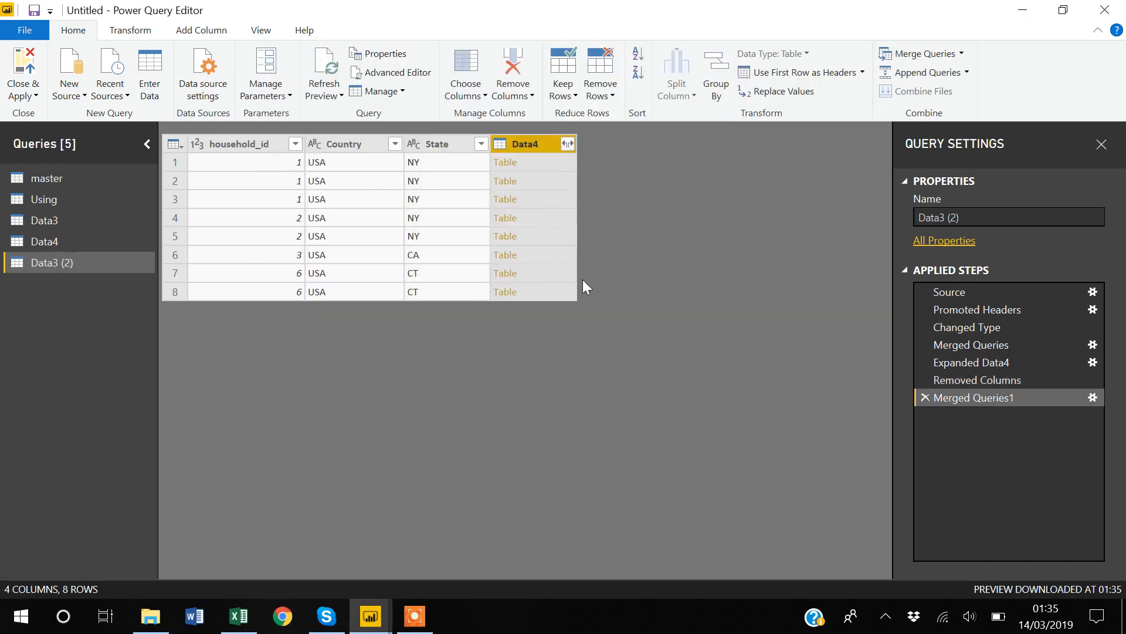
click(566, 144)
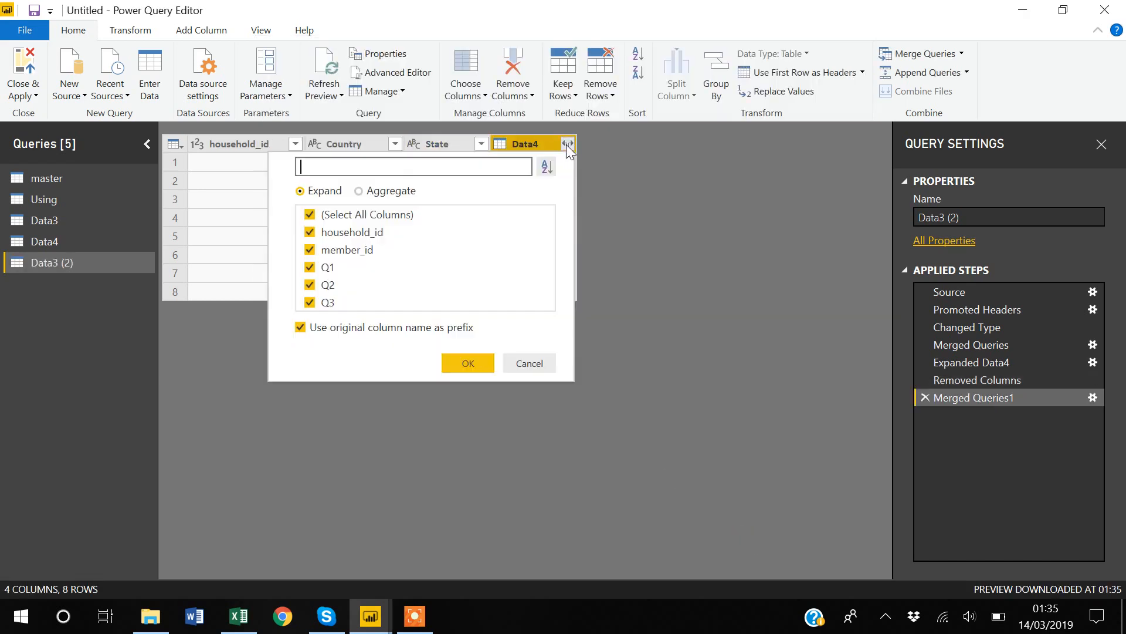
click(466, 365)
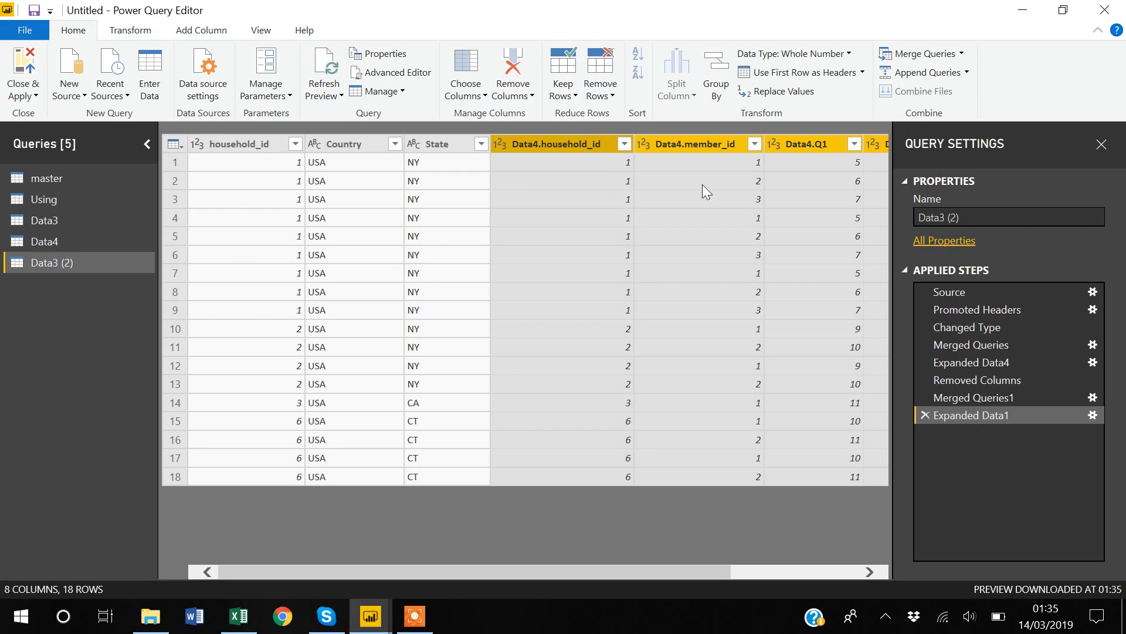
Step: Remove the redundant Data4.household_id column from the Data3 (2) query
right_click(594, 149)
click(554, 139)
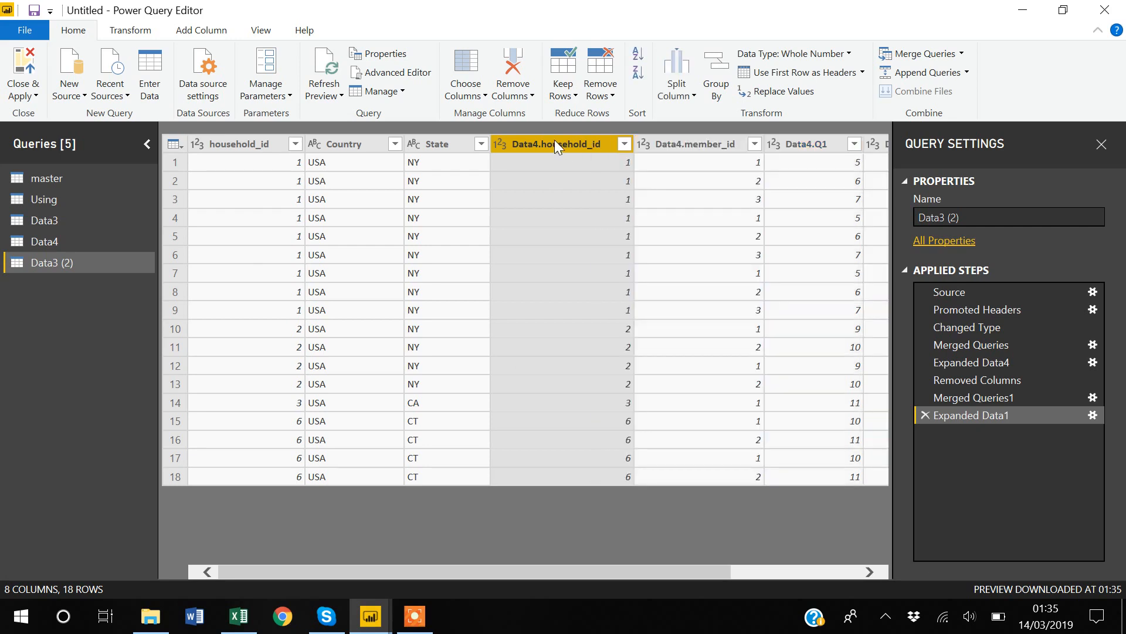
right_click(555, 140)
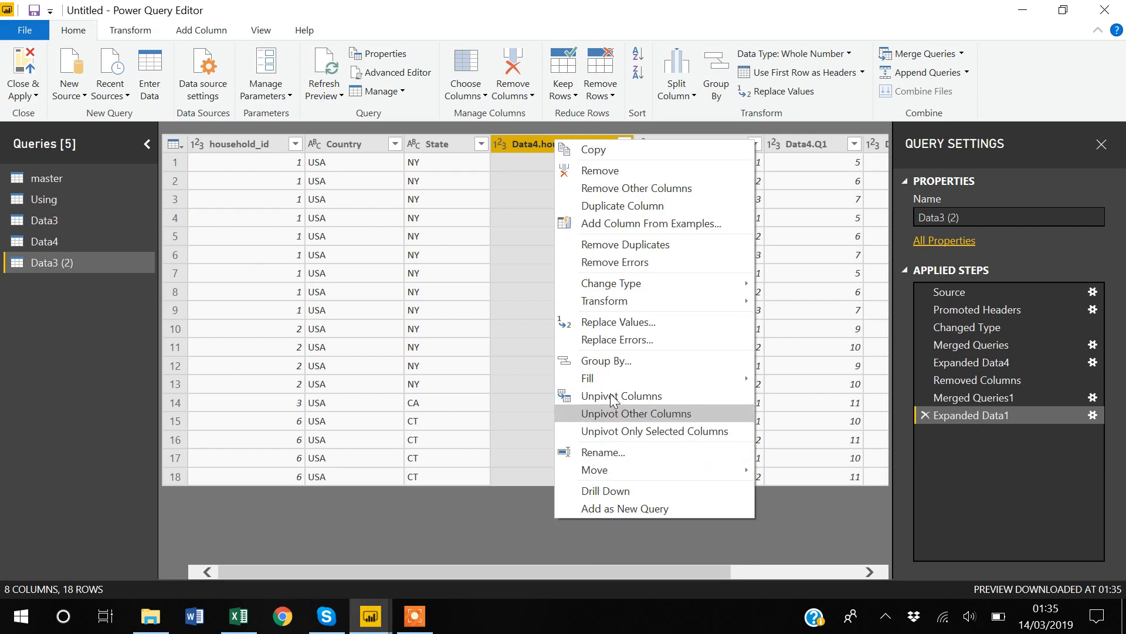
click(601, 172)
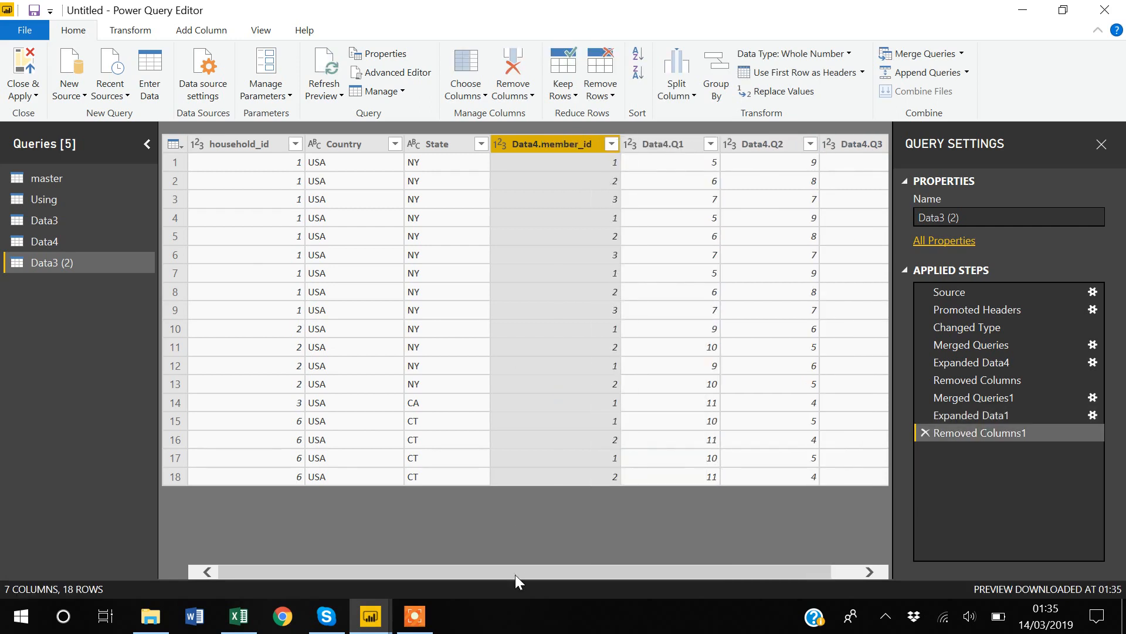
drag(515, 570, 641, 572)
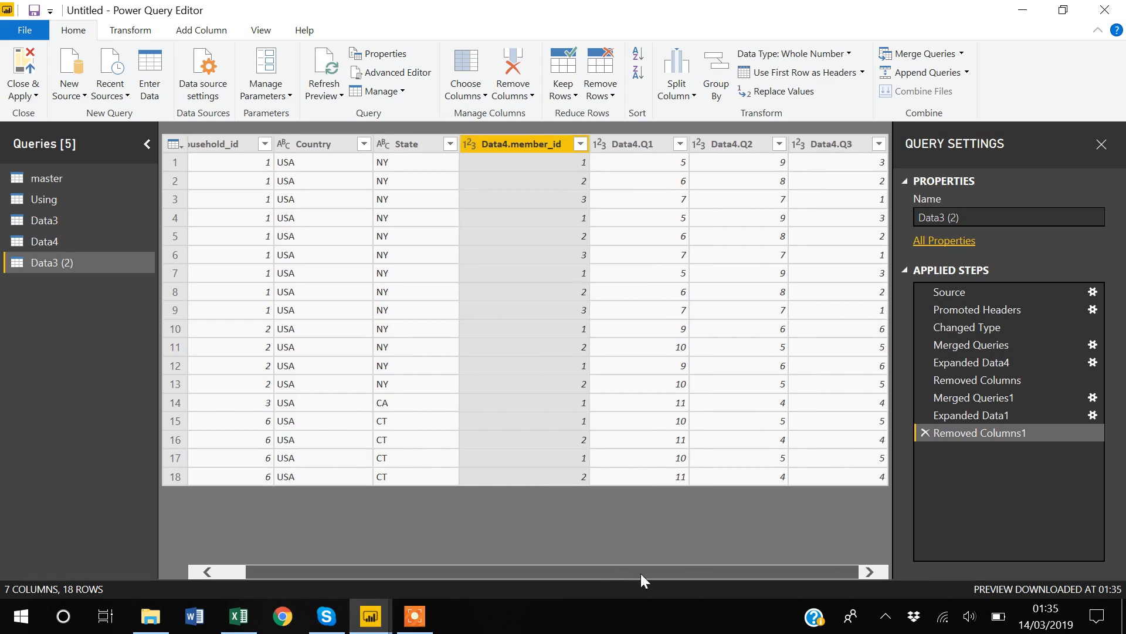
drag(570, 572, 492, 576)
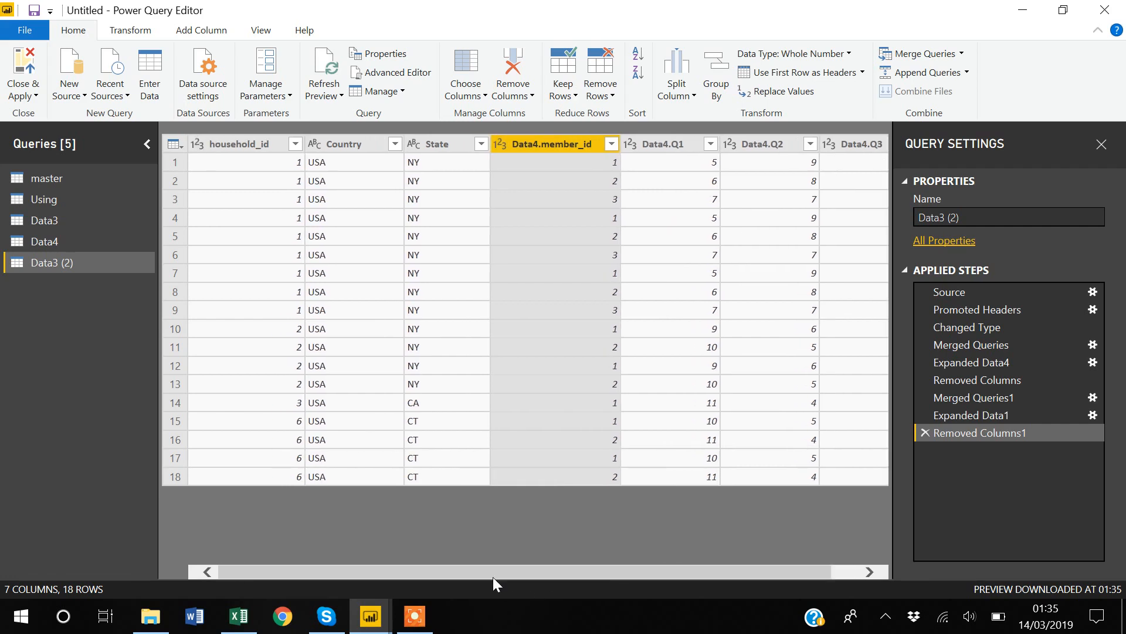
Step: Switch to the Excel workbook and examine the matched rows 21 to 26 of the Data after merge table on the One to Many merge sheet
click(237, 623)
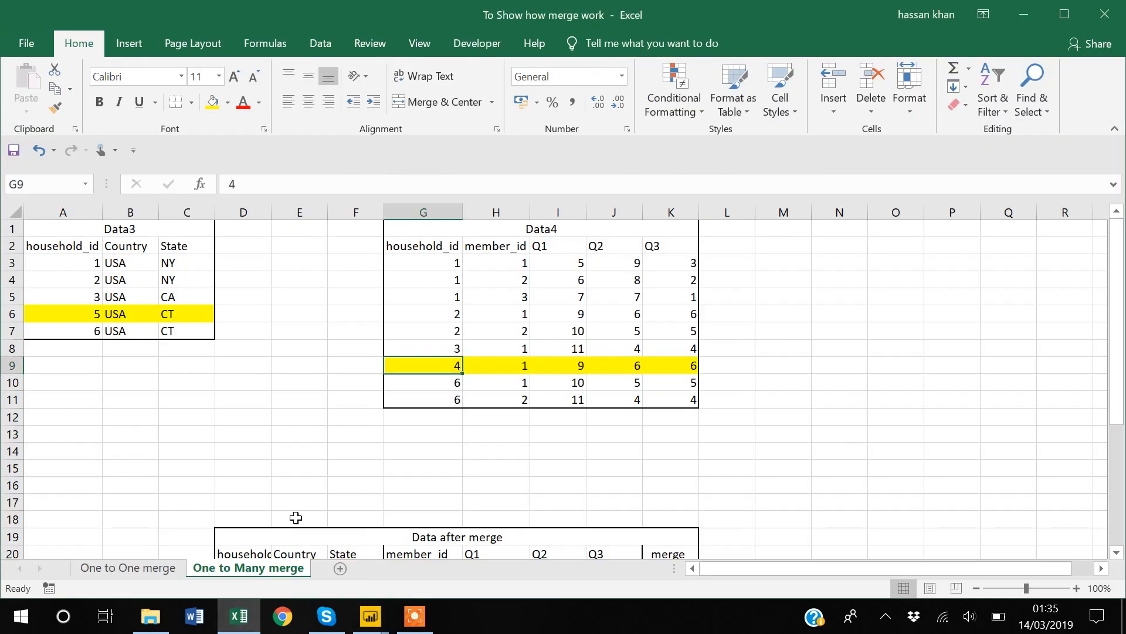
scroll(295, 517, down, 14)
scroll(295, 518, up, 10)
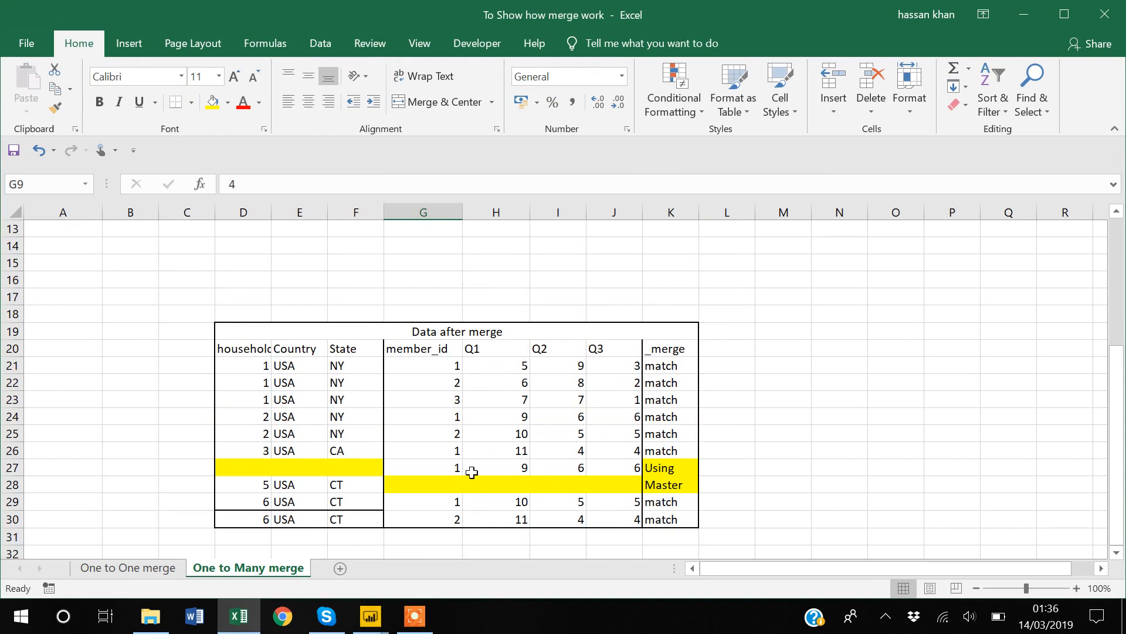
click(262, 365)
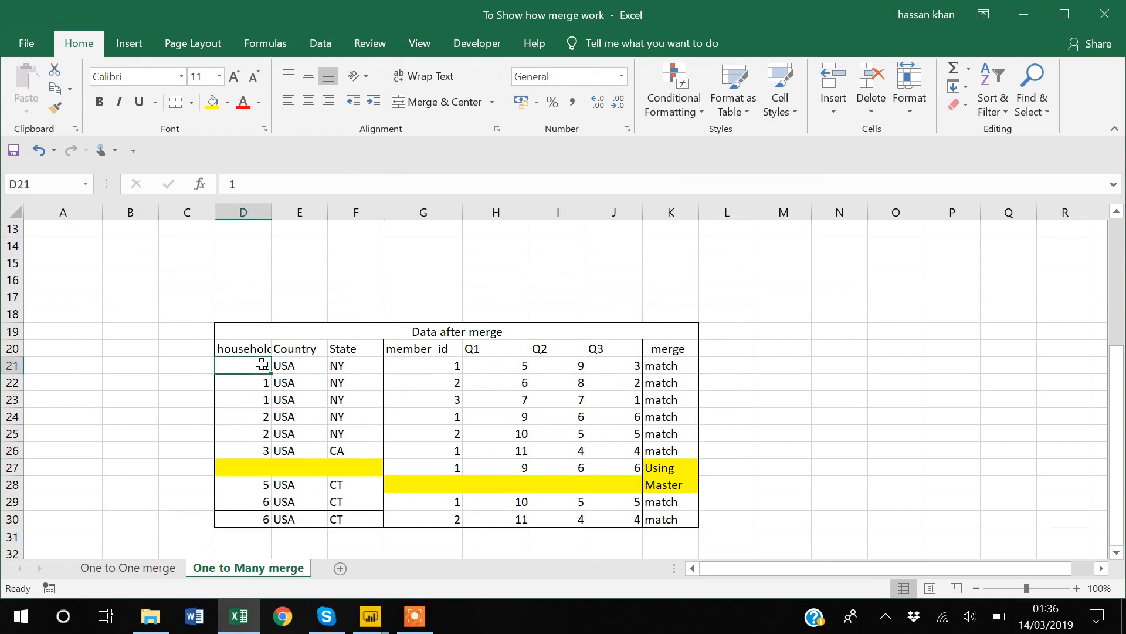
key(shift+Right)
key(shift+Right)
key(shift+Right)
key(shift+Right)
key(shift+Right)
key(shift+Right)
key(shift+Down)
key(shift+Down)
key(shift+Down)
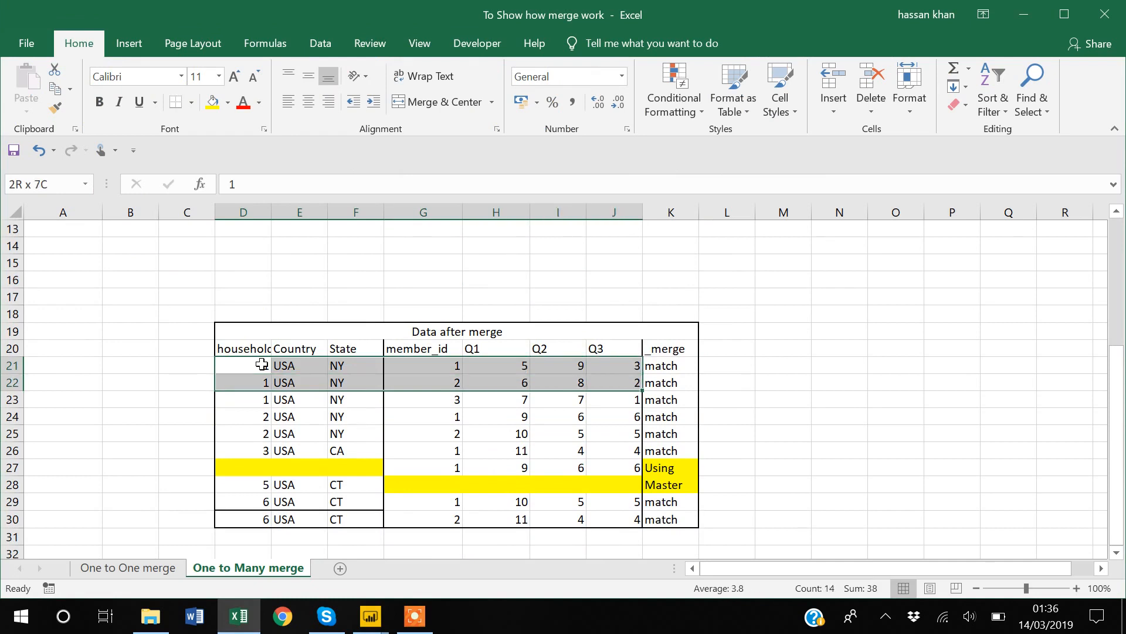
key(shift+Down)
key(shift+Down)
key(shift+Right)
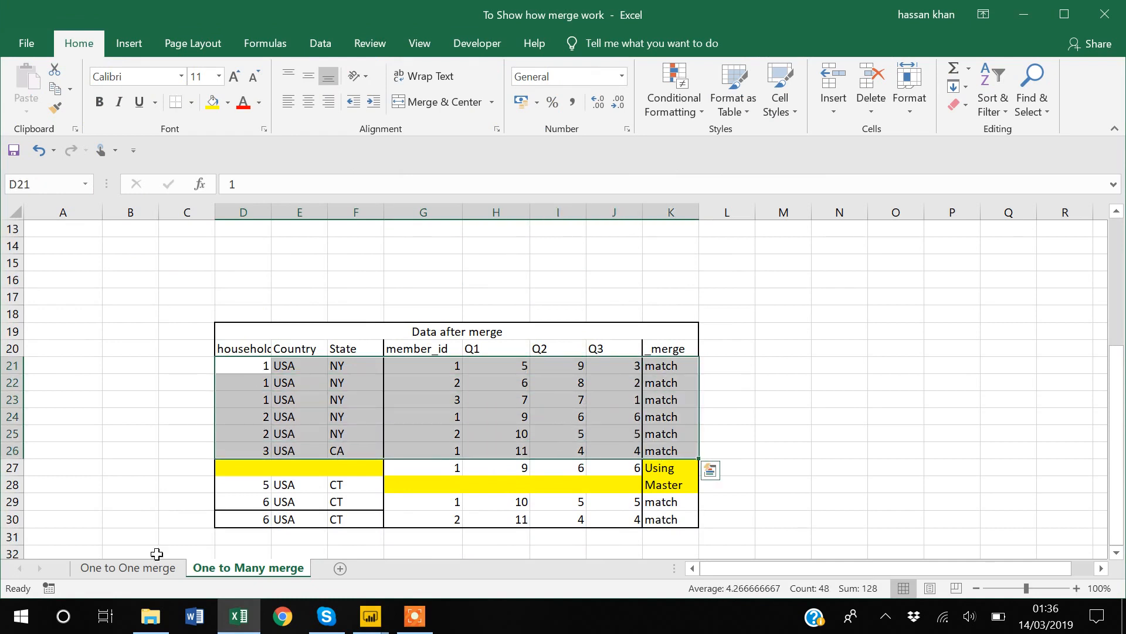
Step: Return to the Power Query Editor, apply the pending query changes to the Power BI model and close the editor
key(alt+Tab)
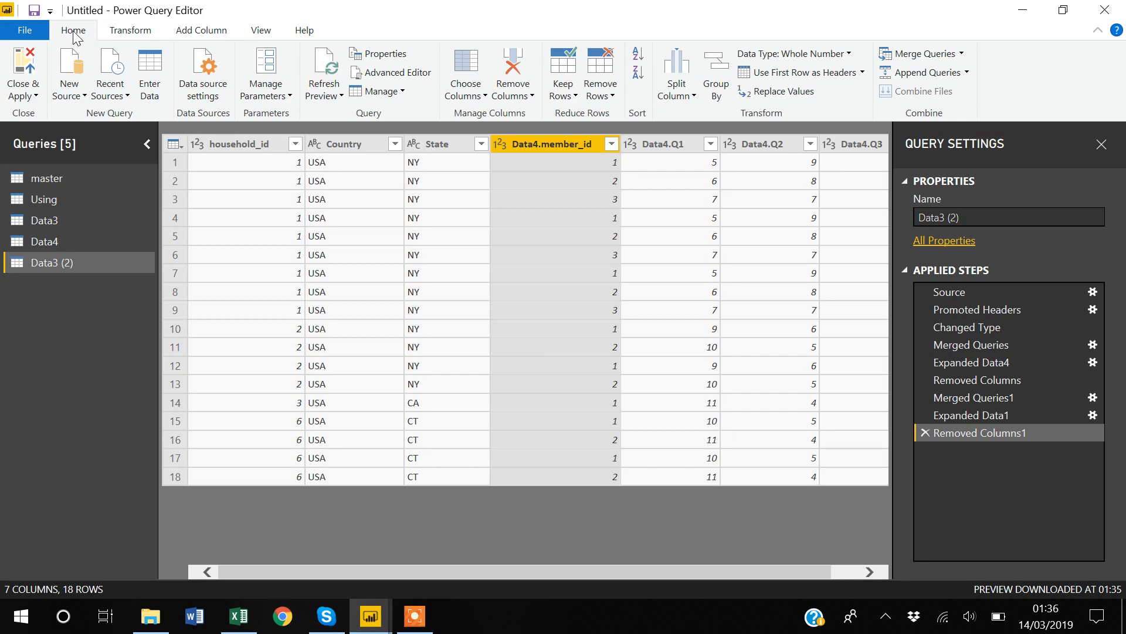
click(26, 96)
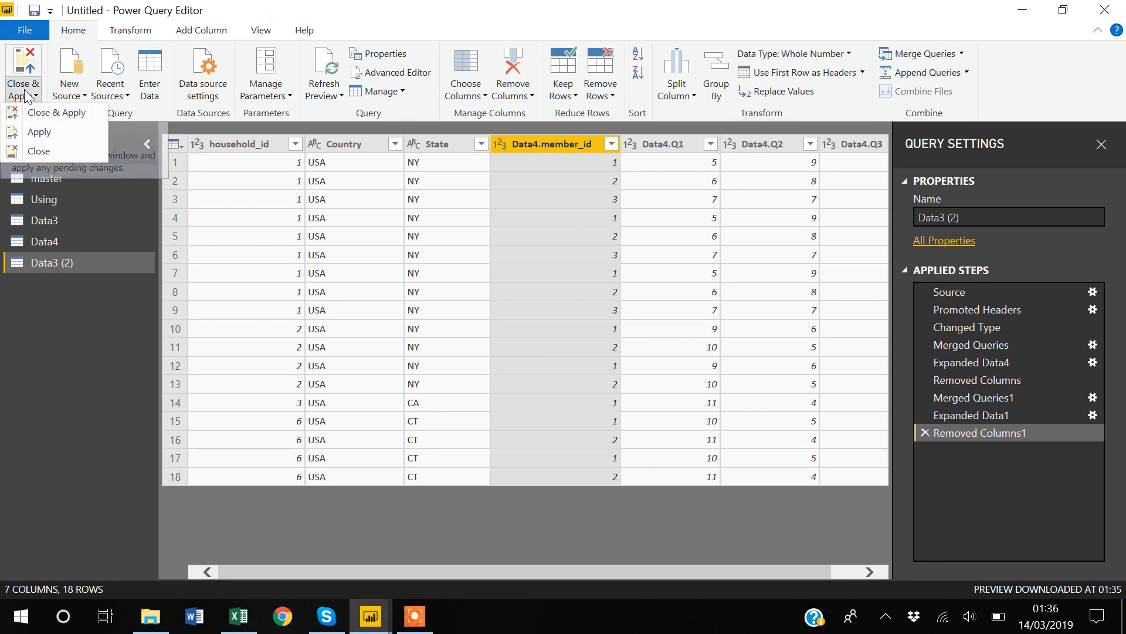
click(48, 114)
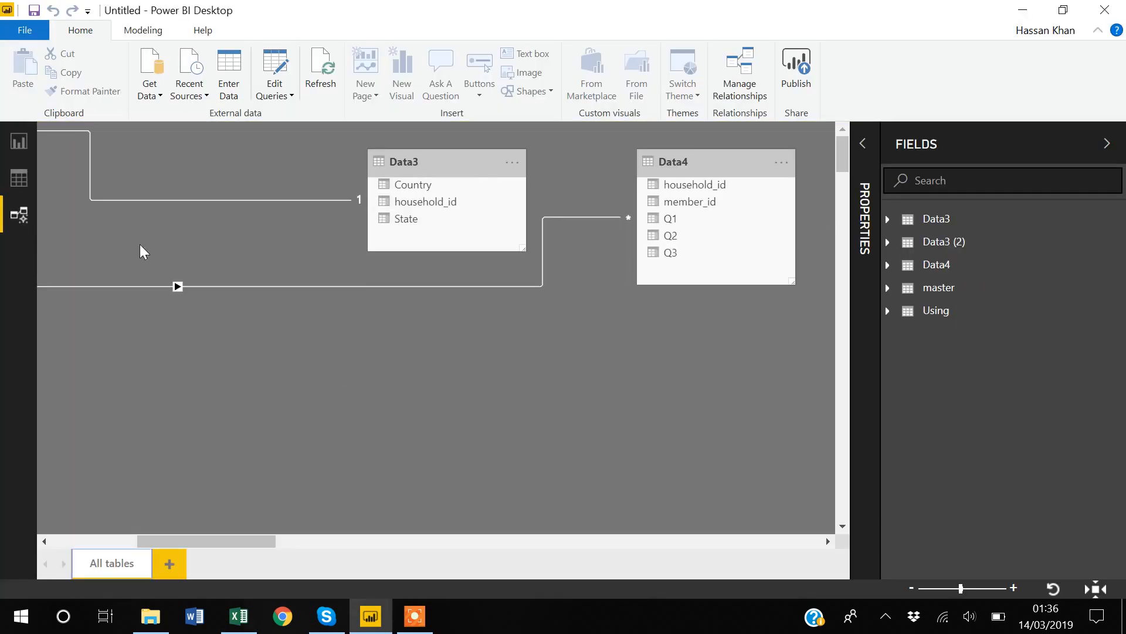
Step: Look over the table relationships, and check the fields of the merged Data3 (2) table in the Report view
drag(251, 546, 43, 294)
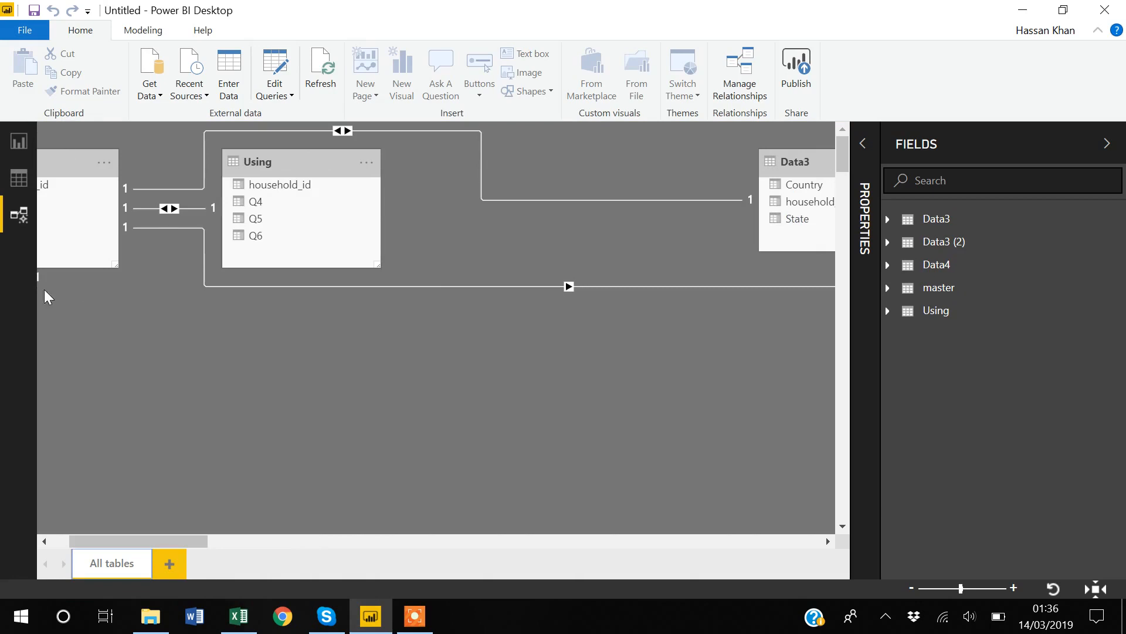
click(19, 142)
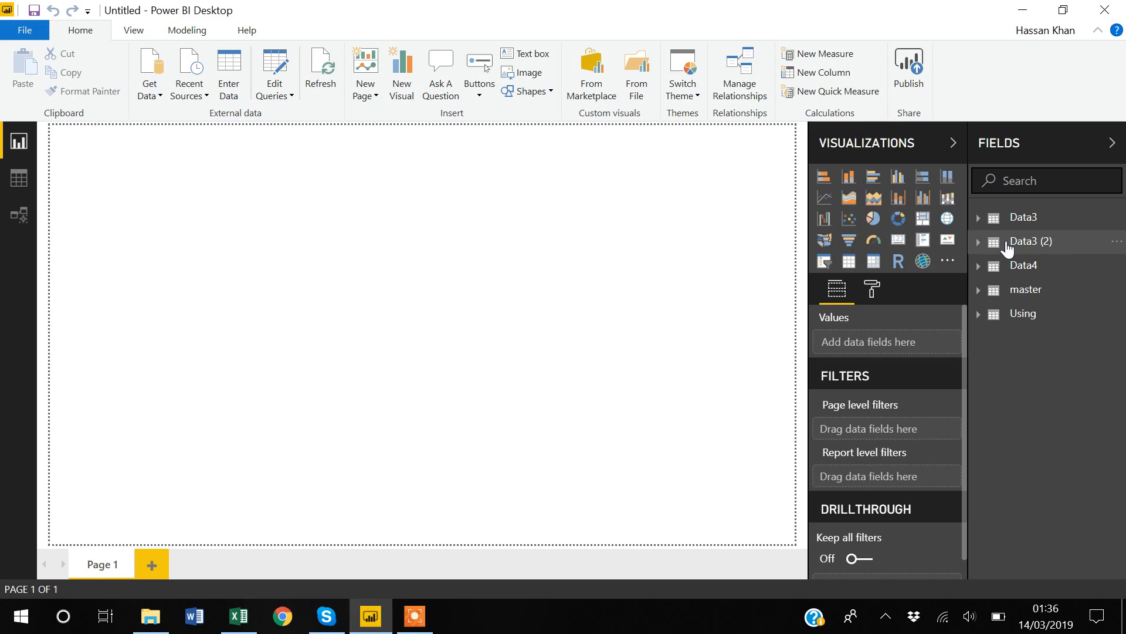
click(1019, 250)
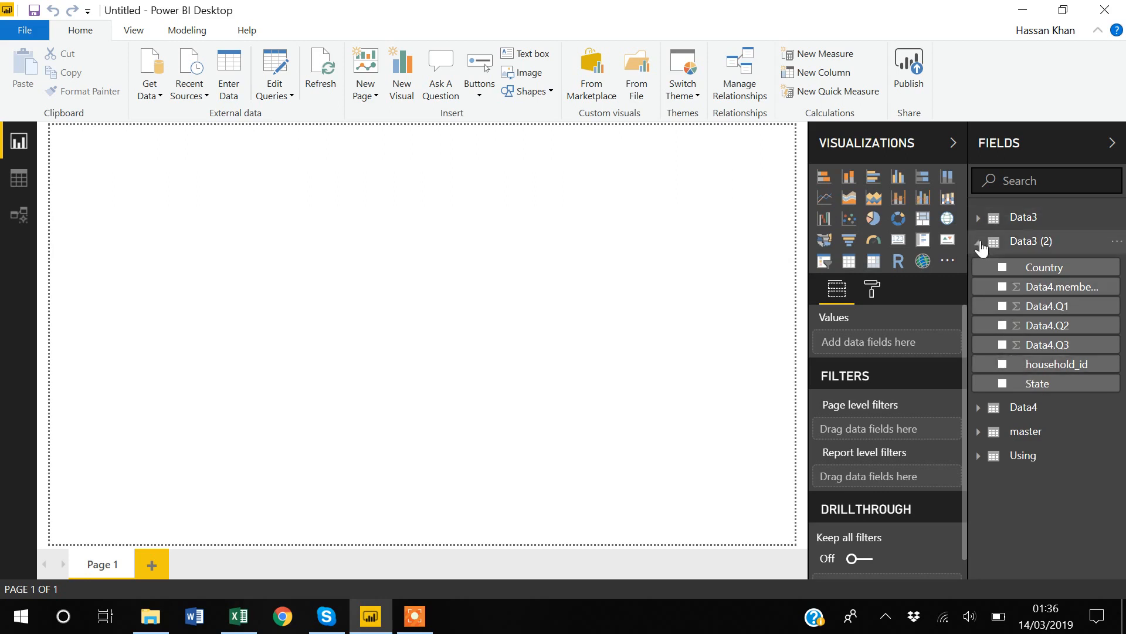
click(979, 242)
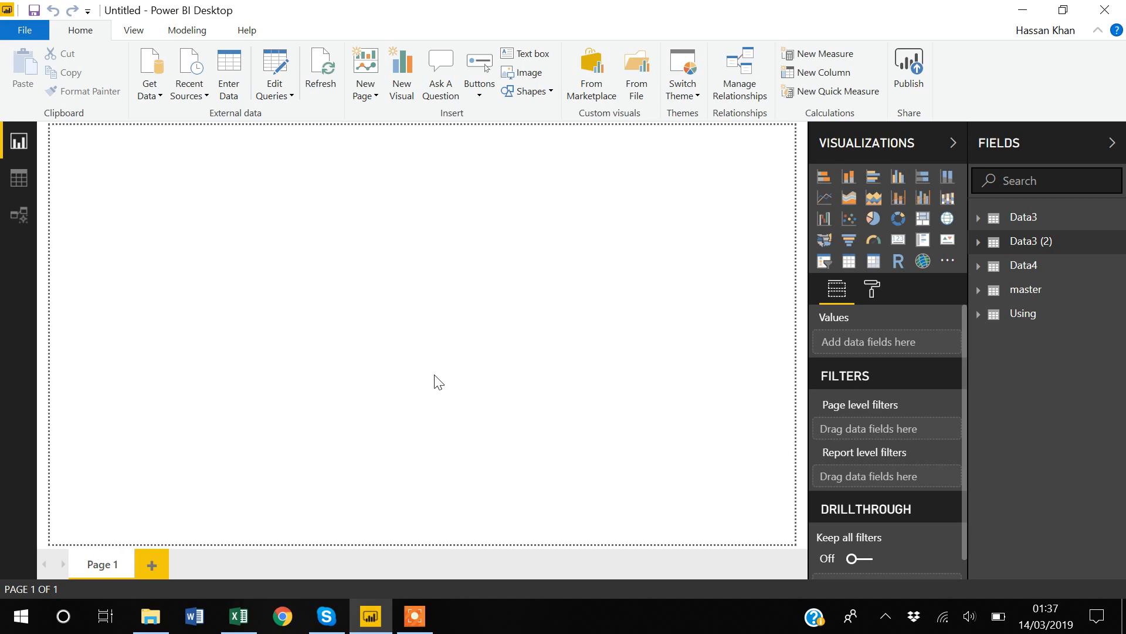
click(417, 625)
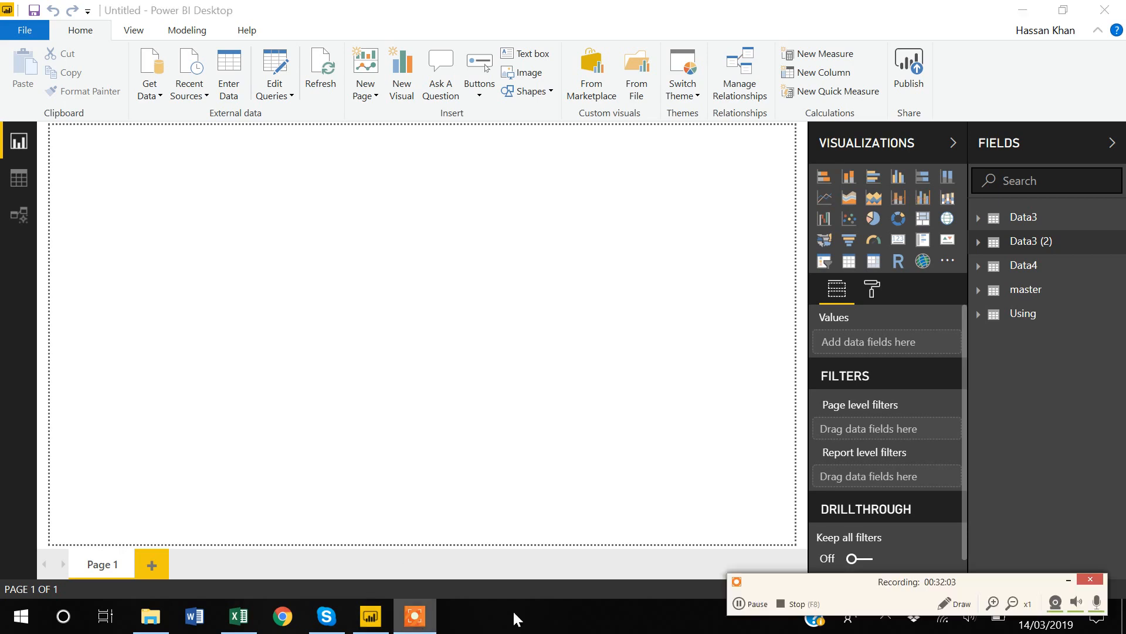